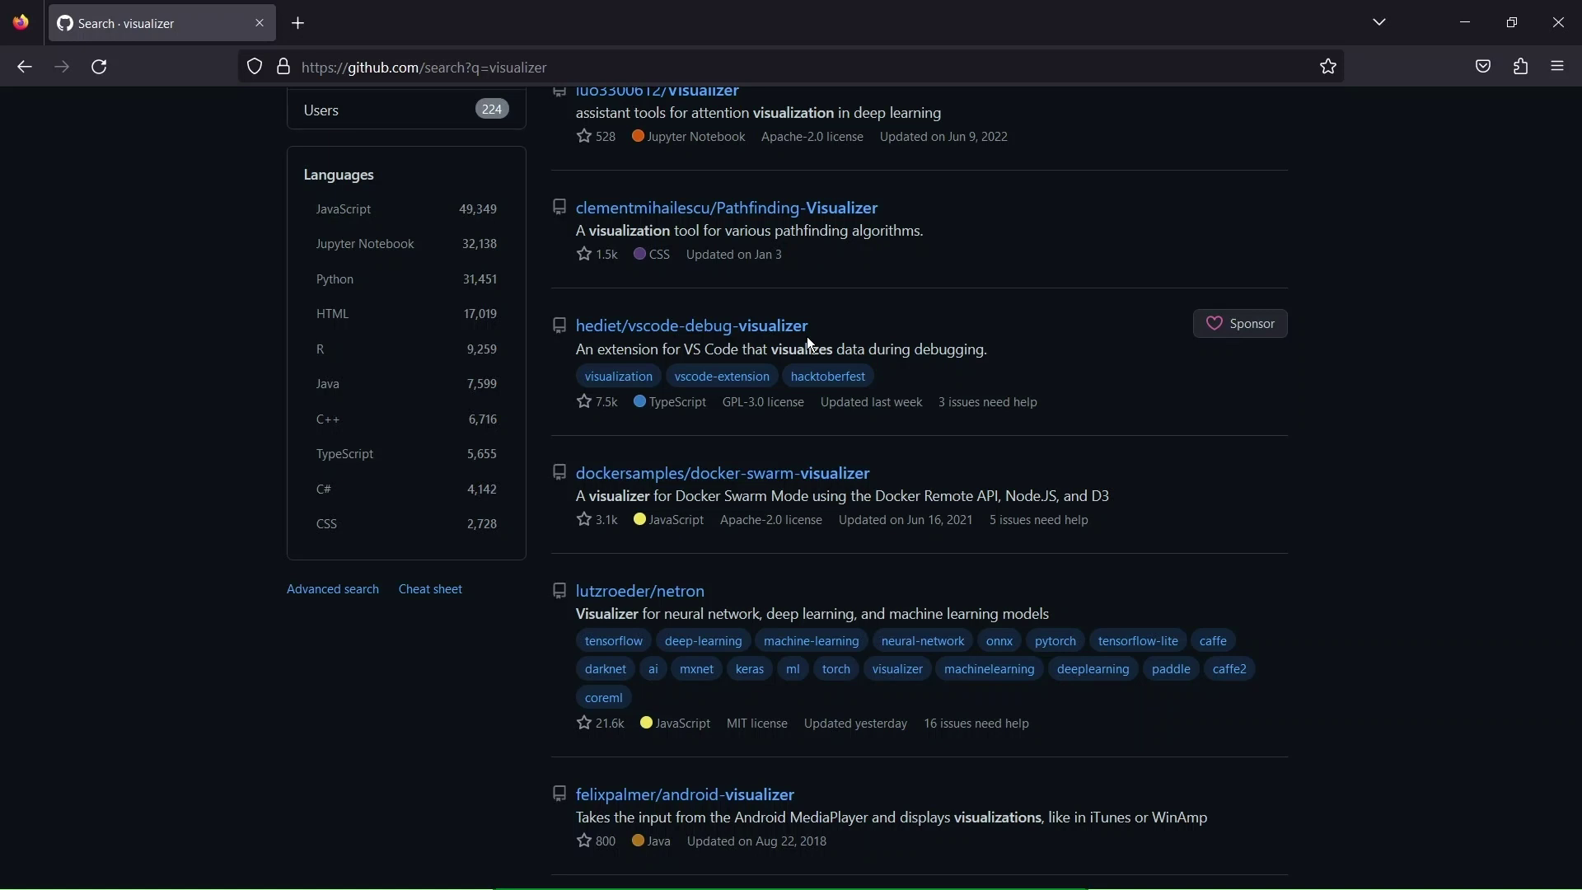
Clear the 'visualizer' query from the GitHub search box.
scroll(720, 355, up, 5)
click(242, 114)
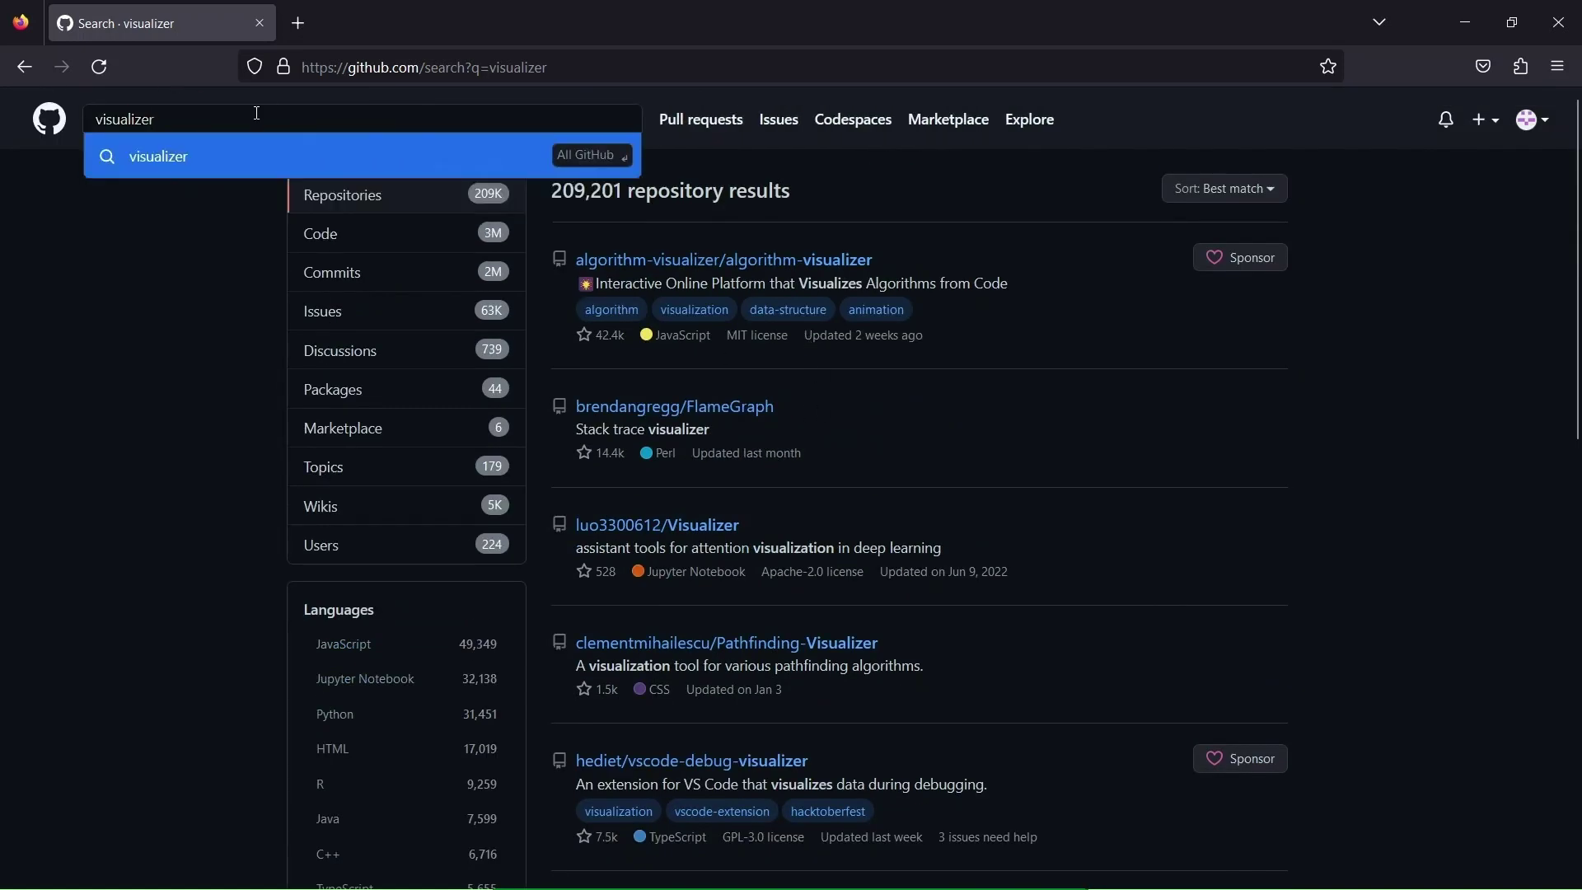
key(BackSpace)
key(BackSpace)
key(BackSpace)
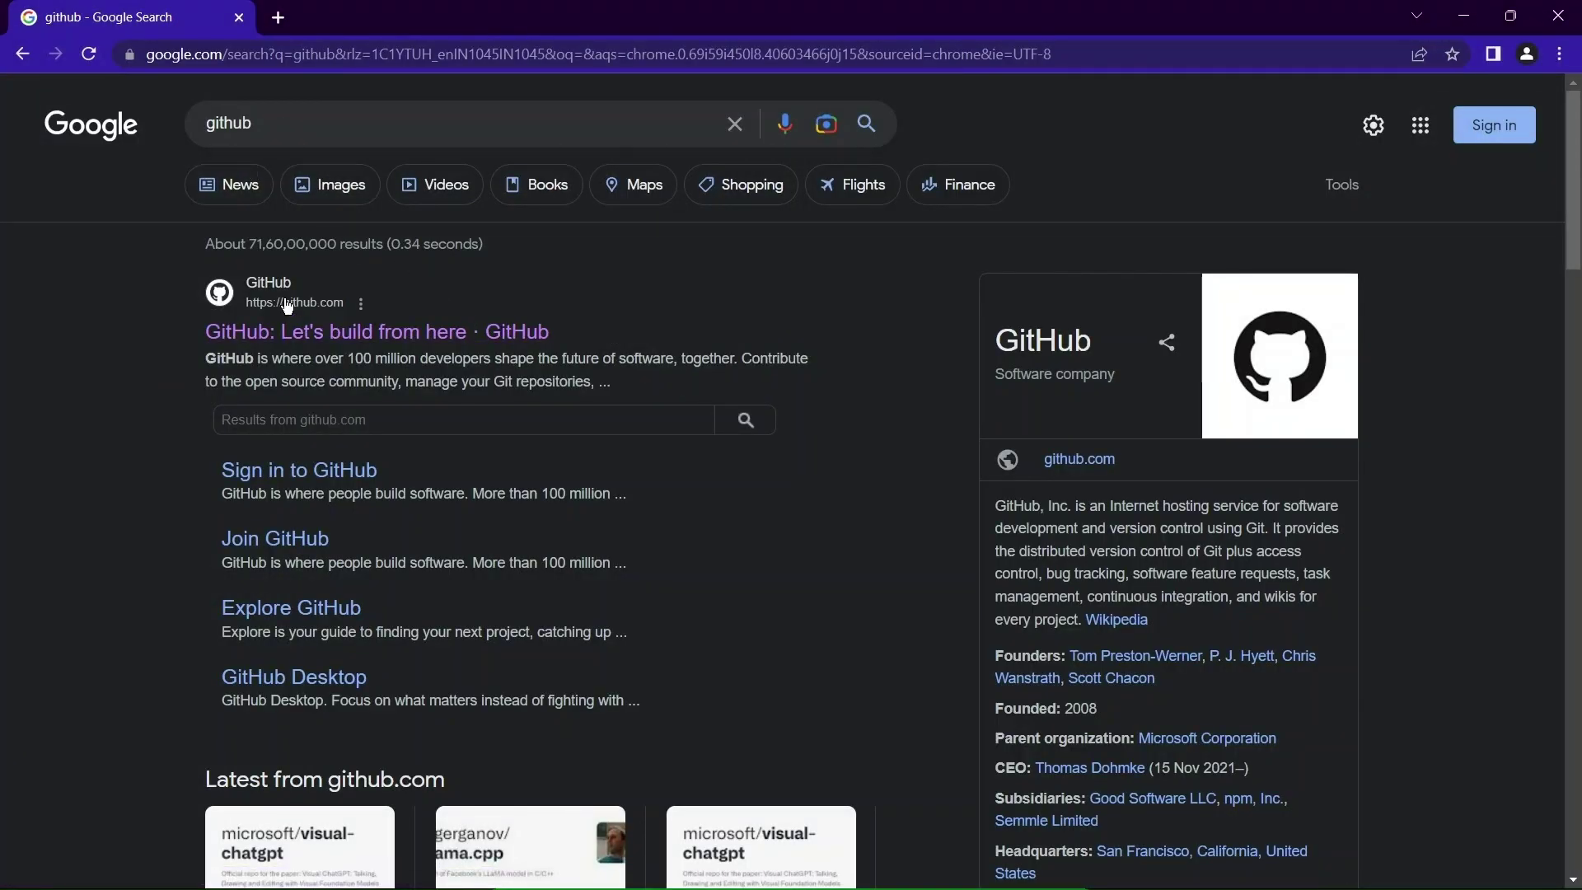
Follow the 'GitHub: Let's build from here' result from Google to GitHub's home page.
click(409, 336)
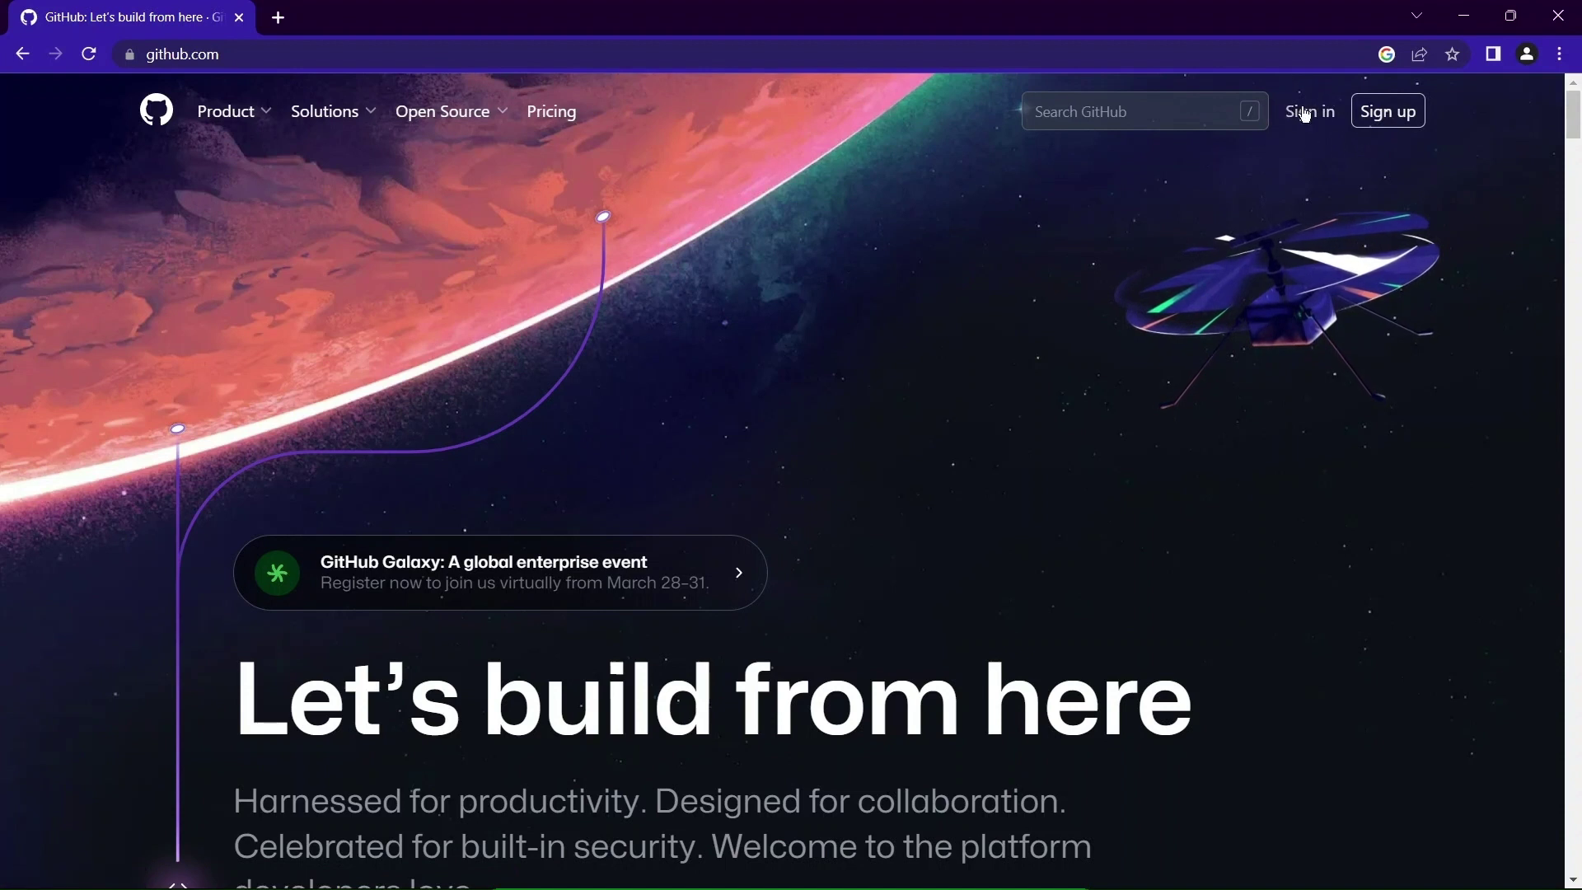
Sign in to the GitHub account.
click(1374, 114)
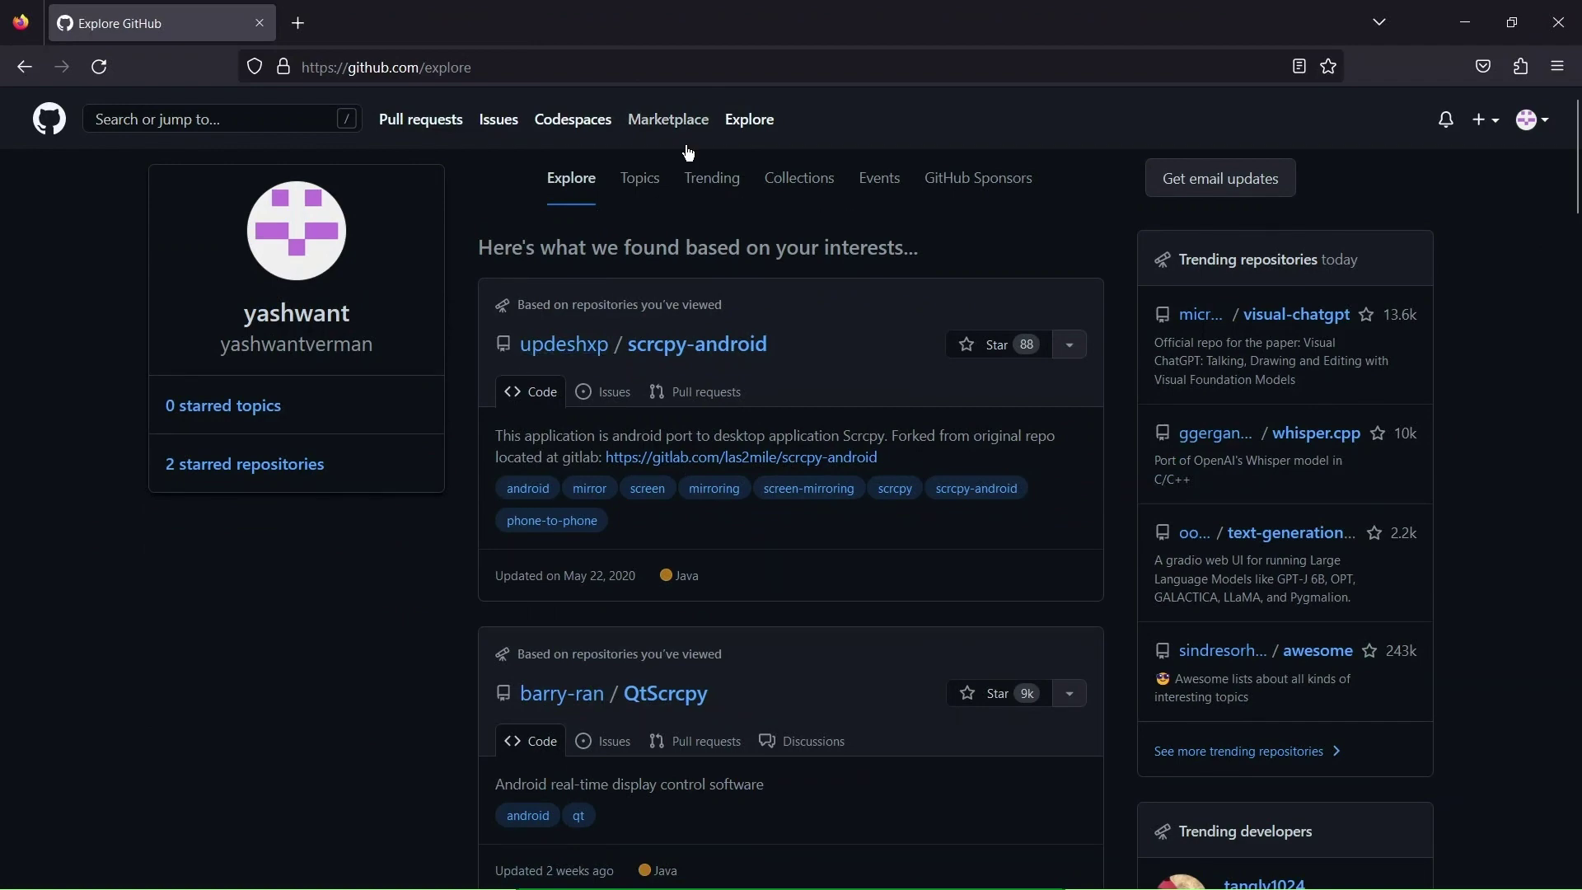
scroll(580, 713, down, 4)
scroll(581, 710, up, 4)
Go to the Explore page and bring up its featured Topics list.
click(751, 119)
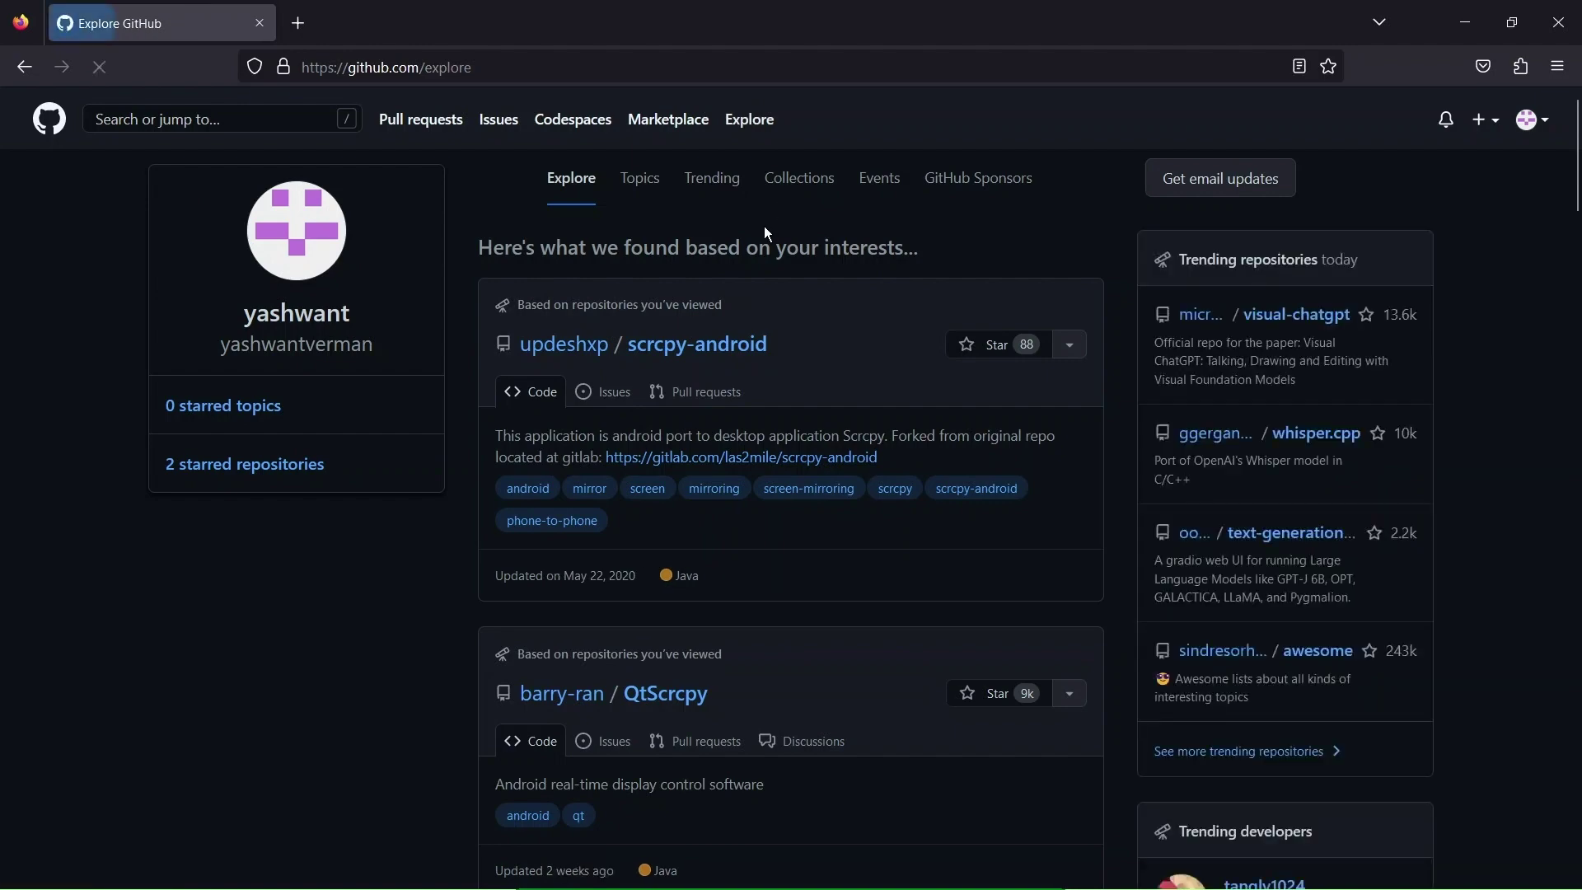
scroll(729, 404, down, 5)
scroll(728, 402, up, 5)
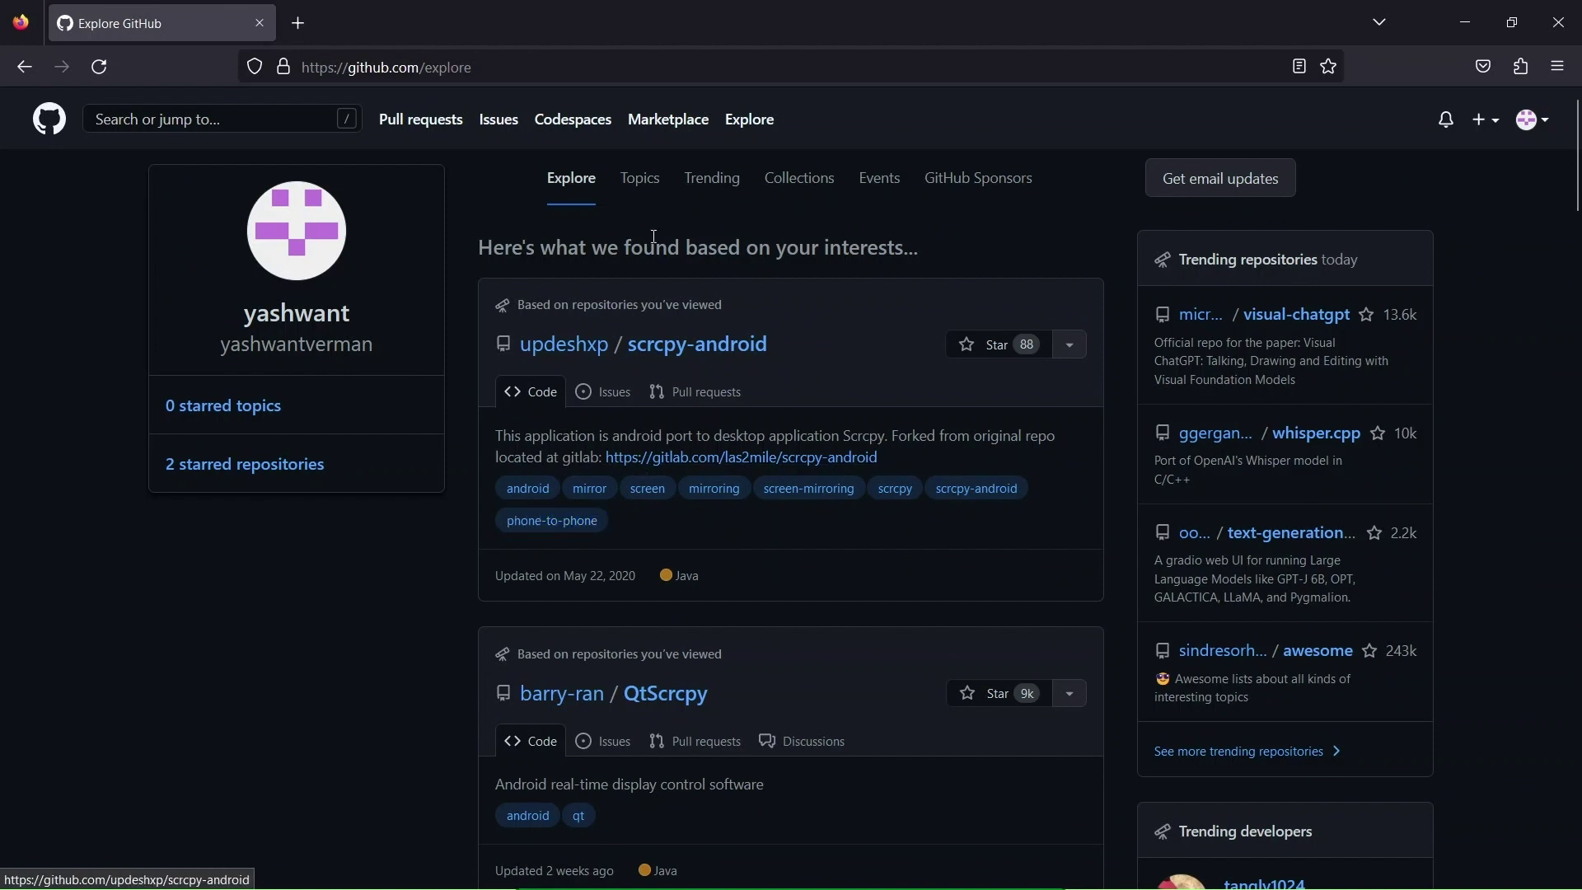
click(640, 178)
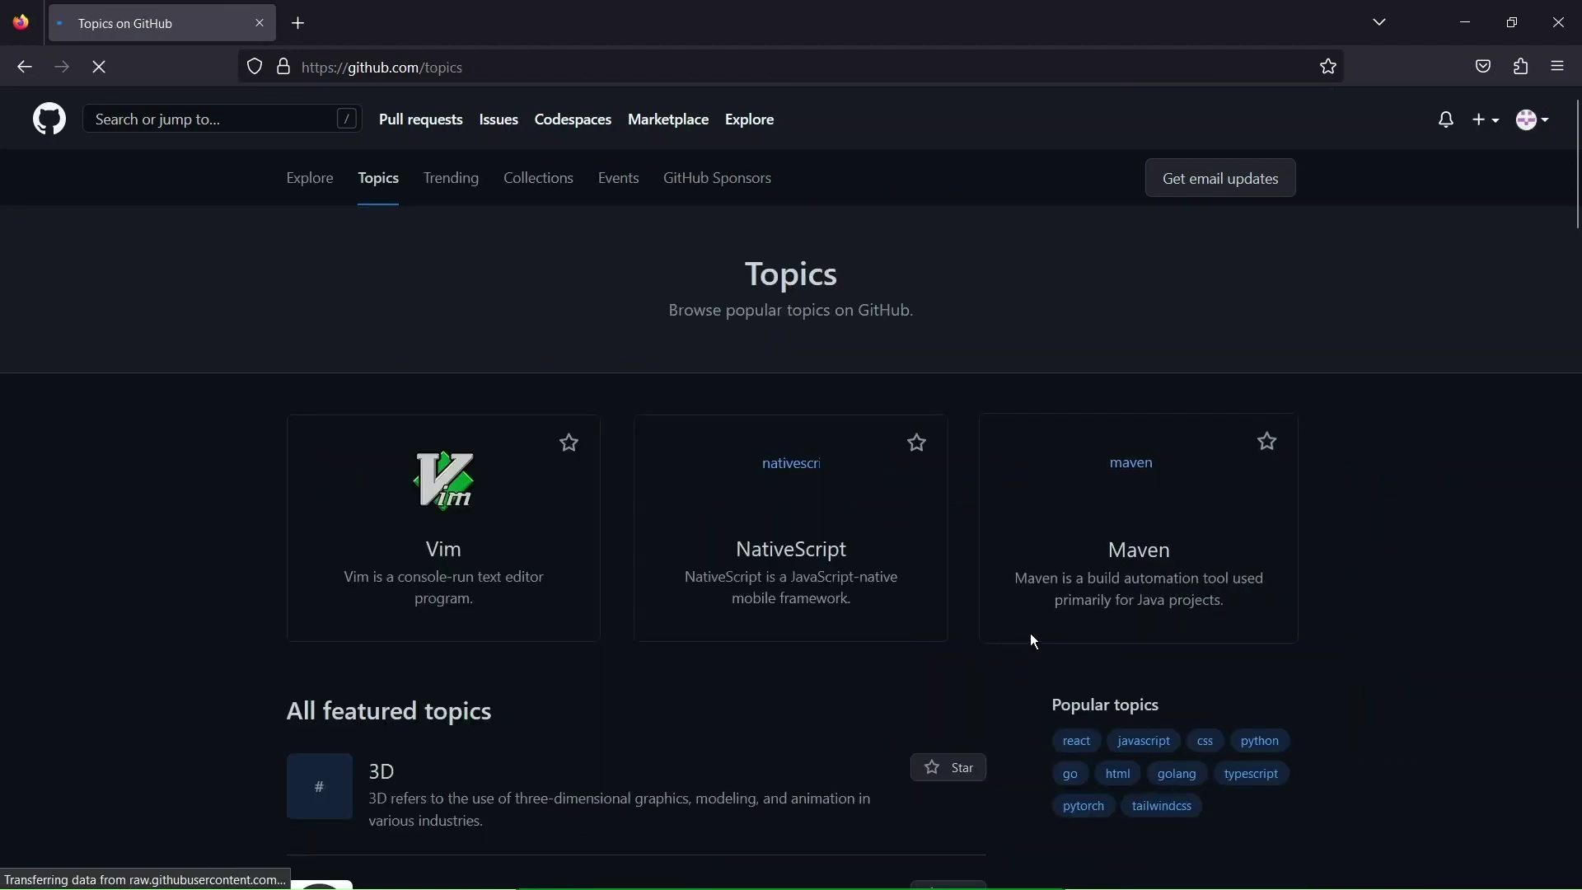
Open the html popular topic from the Topics page.
scroll(1096, 733, down, 1)
scroll(1096, 734, down, 2)
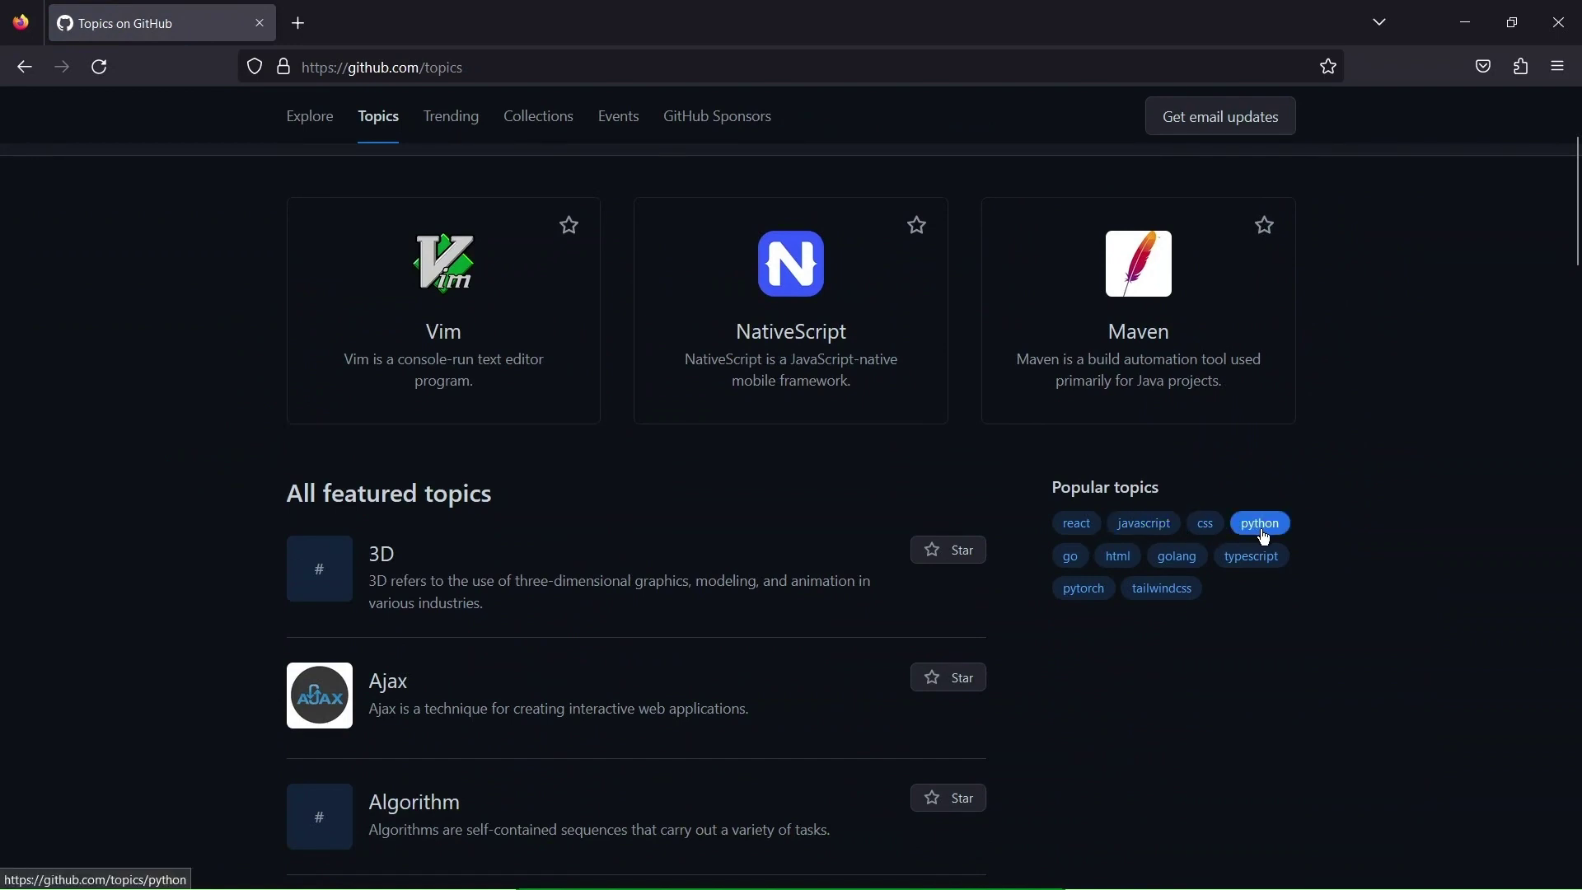
click(1131, 568)
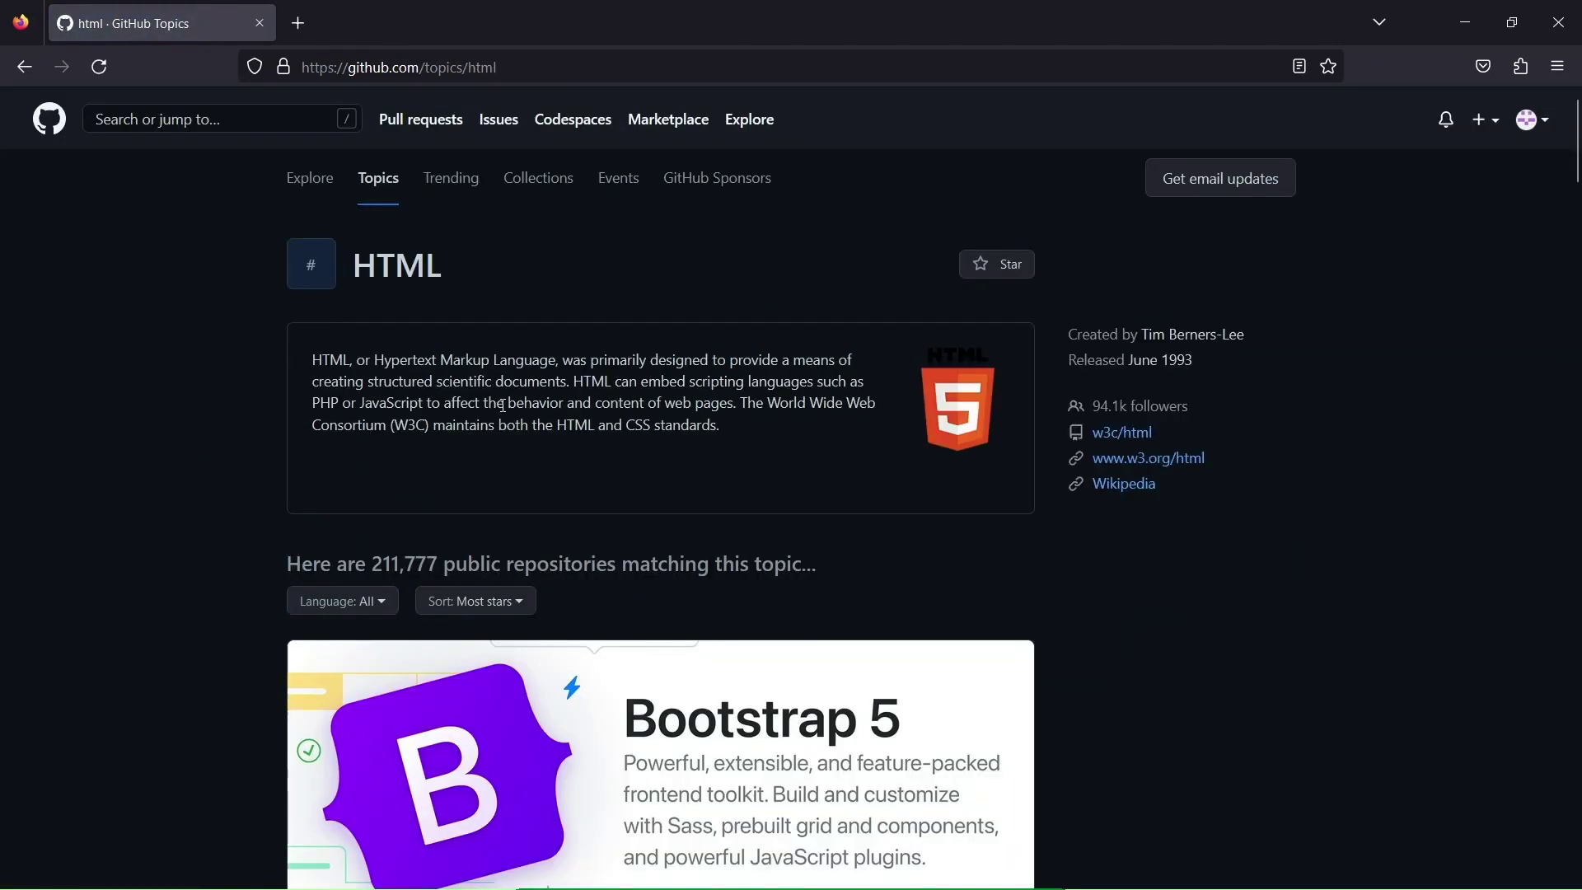
Browse the HTML topic's 211,777 repositories, then return to the Topics overview.
scroll(575, 223, down, 7)
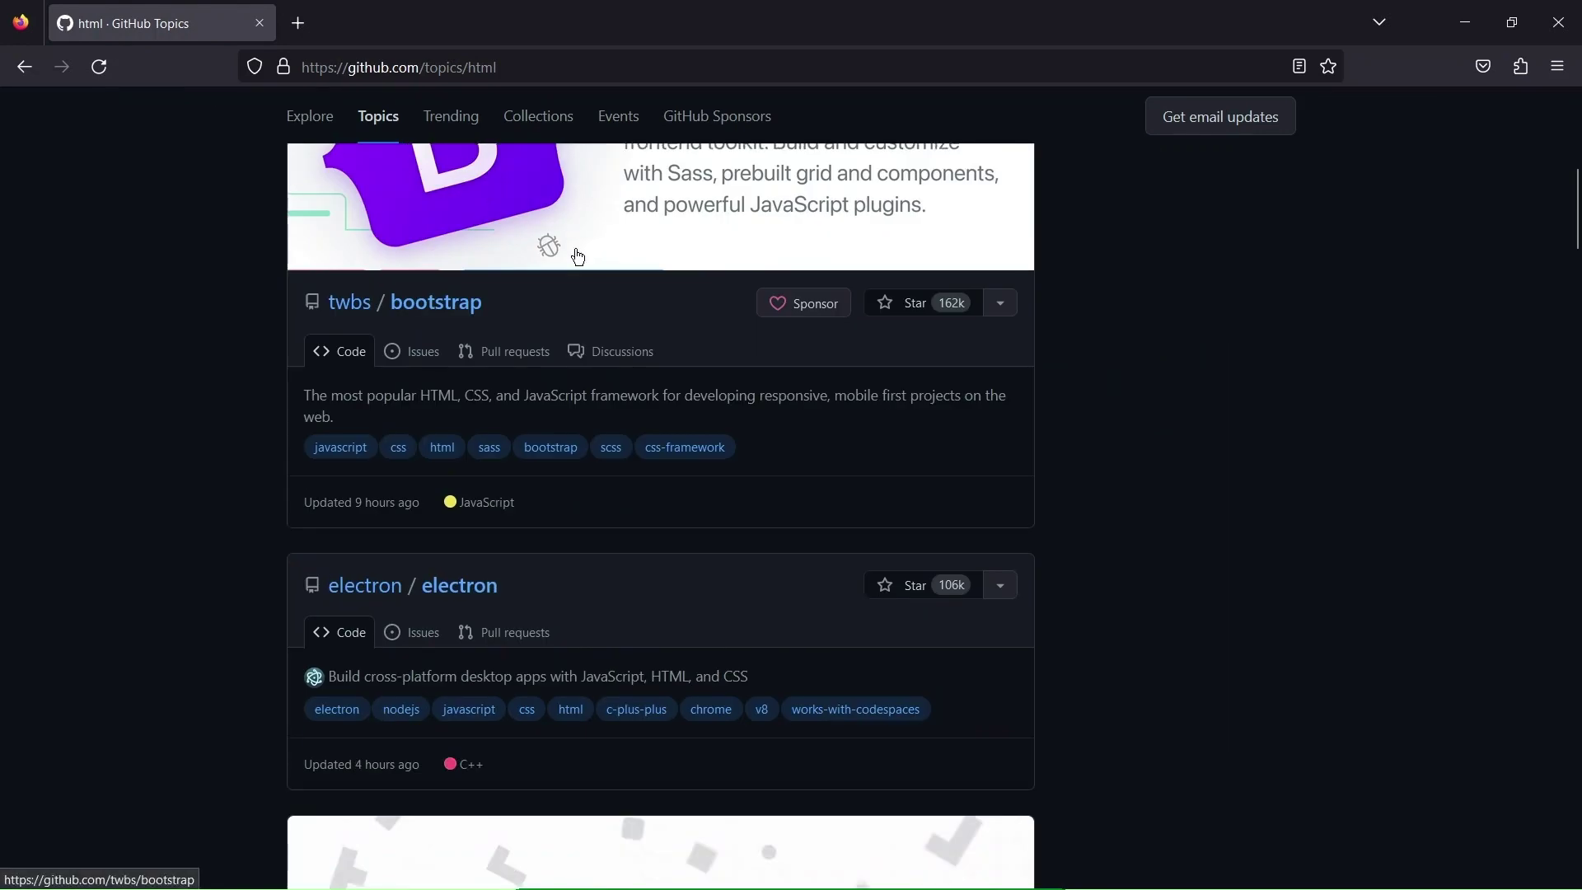
scroll(620, 607, down, 5)
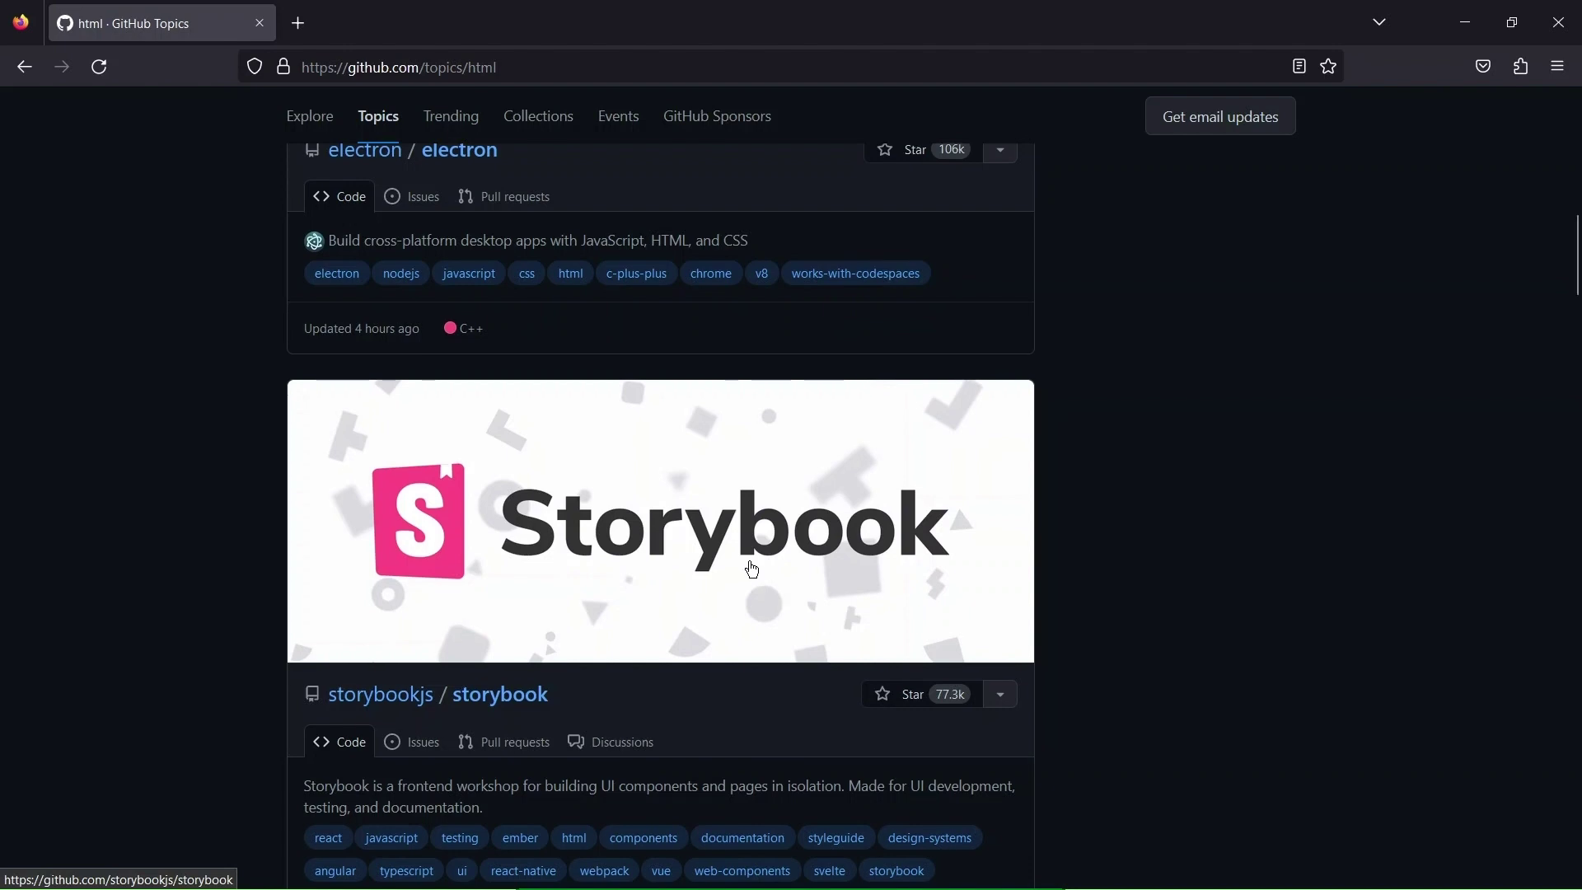
scroll(766, 576, down, 5)
scroll(750, 561, down, 5)
scroll(708, 572, up, 5)
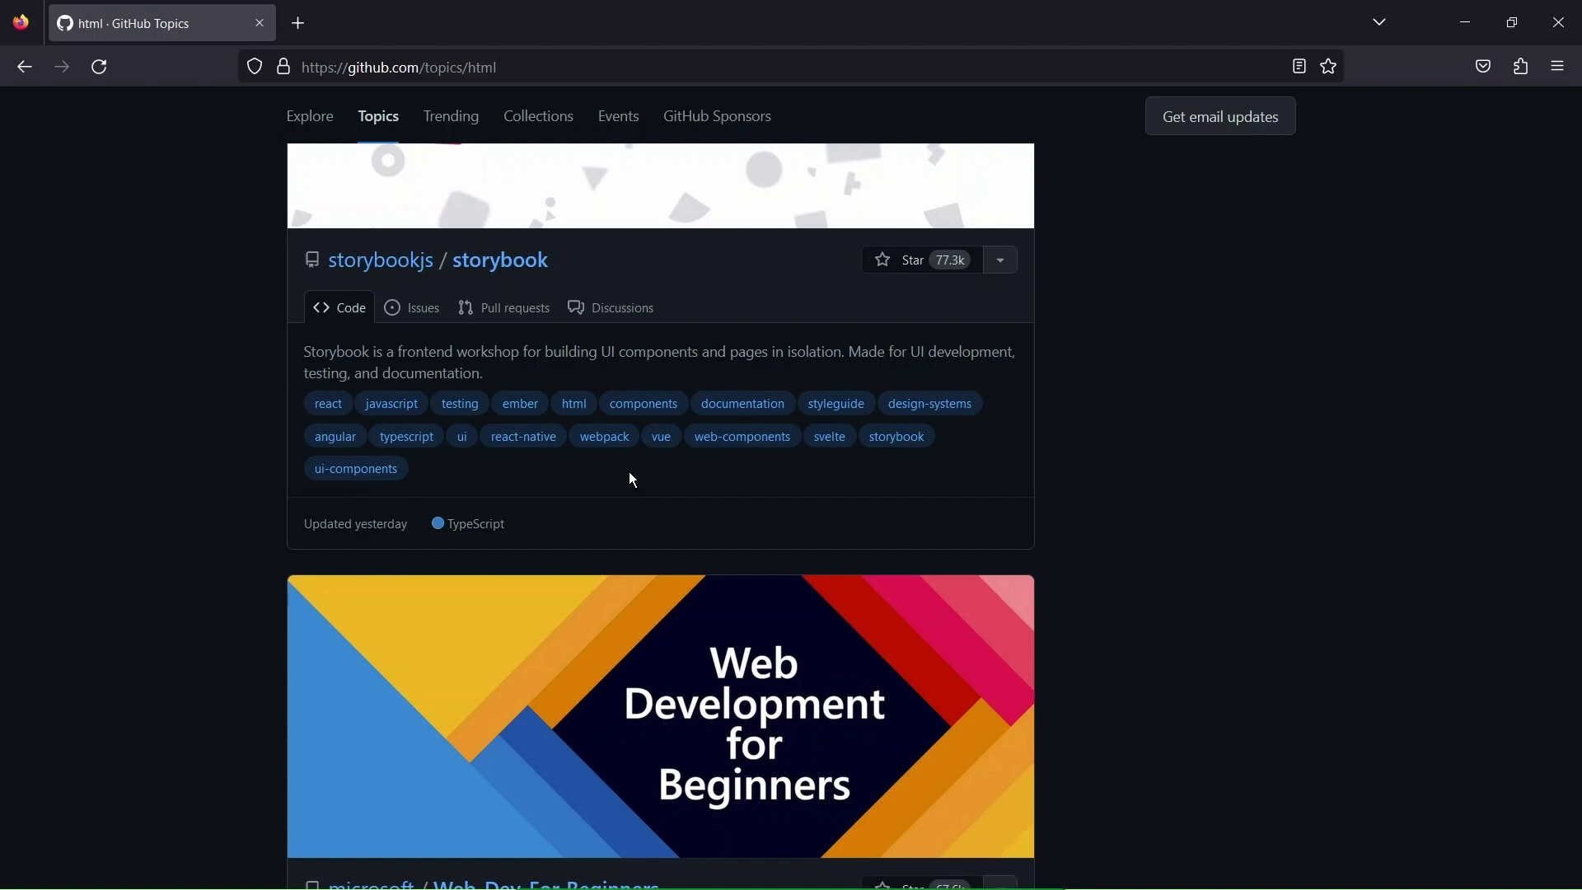
scroll(632, 480, down, 7)
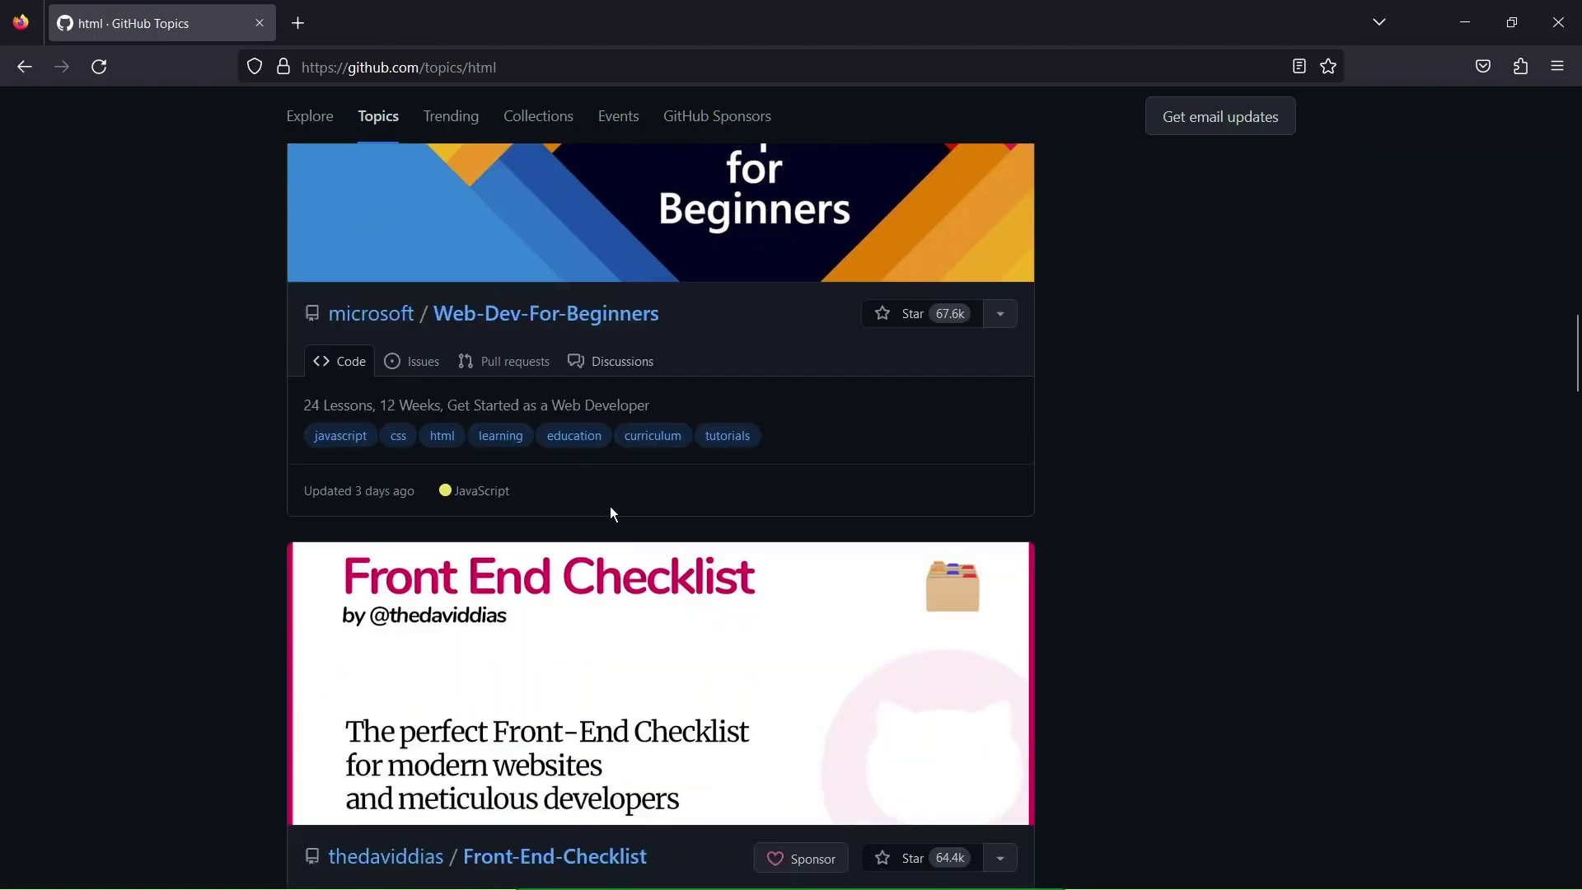
scroll(610, 506, up, 7)
scroll(607, 495, up, 7)
scroll(609, 498, up, 10)
scroll(609, 499, up, 3)
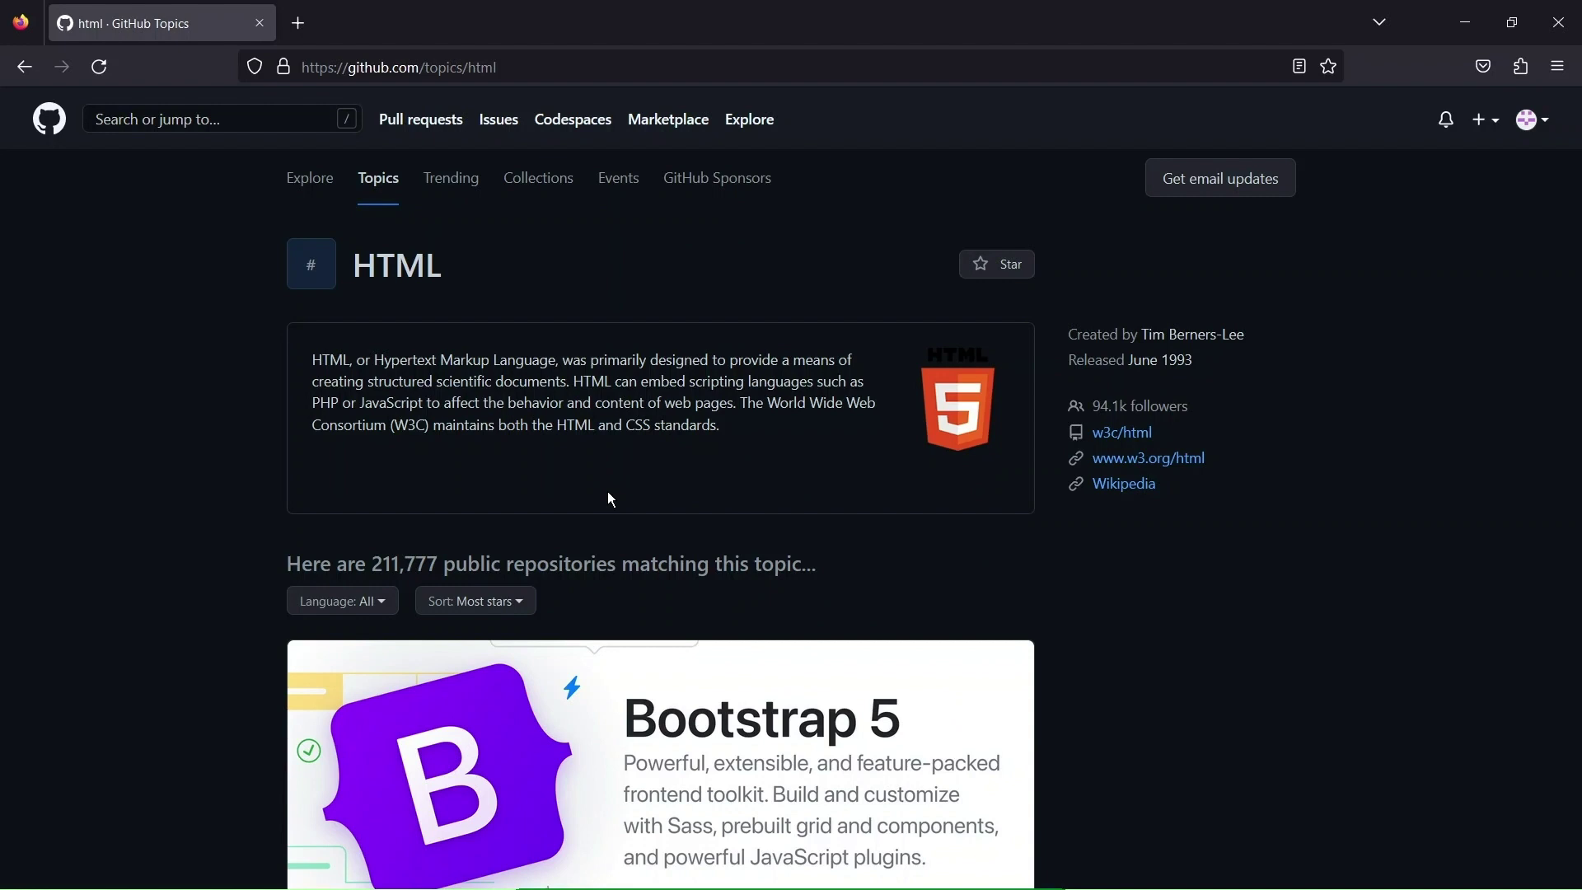
key(alt+Left)
Browse today's trending repositories like visual-chatgpt and llama.cpp, then return to Topics.
scroll(1164, 536, up, 3)
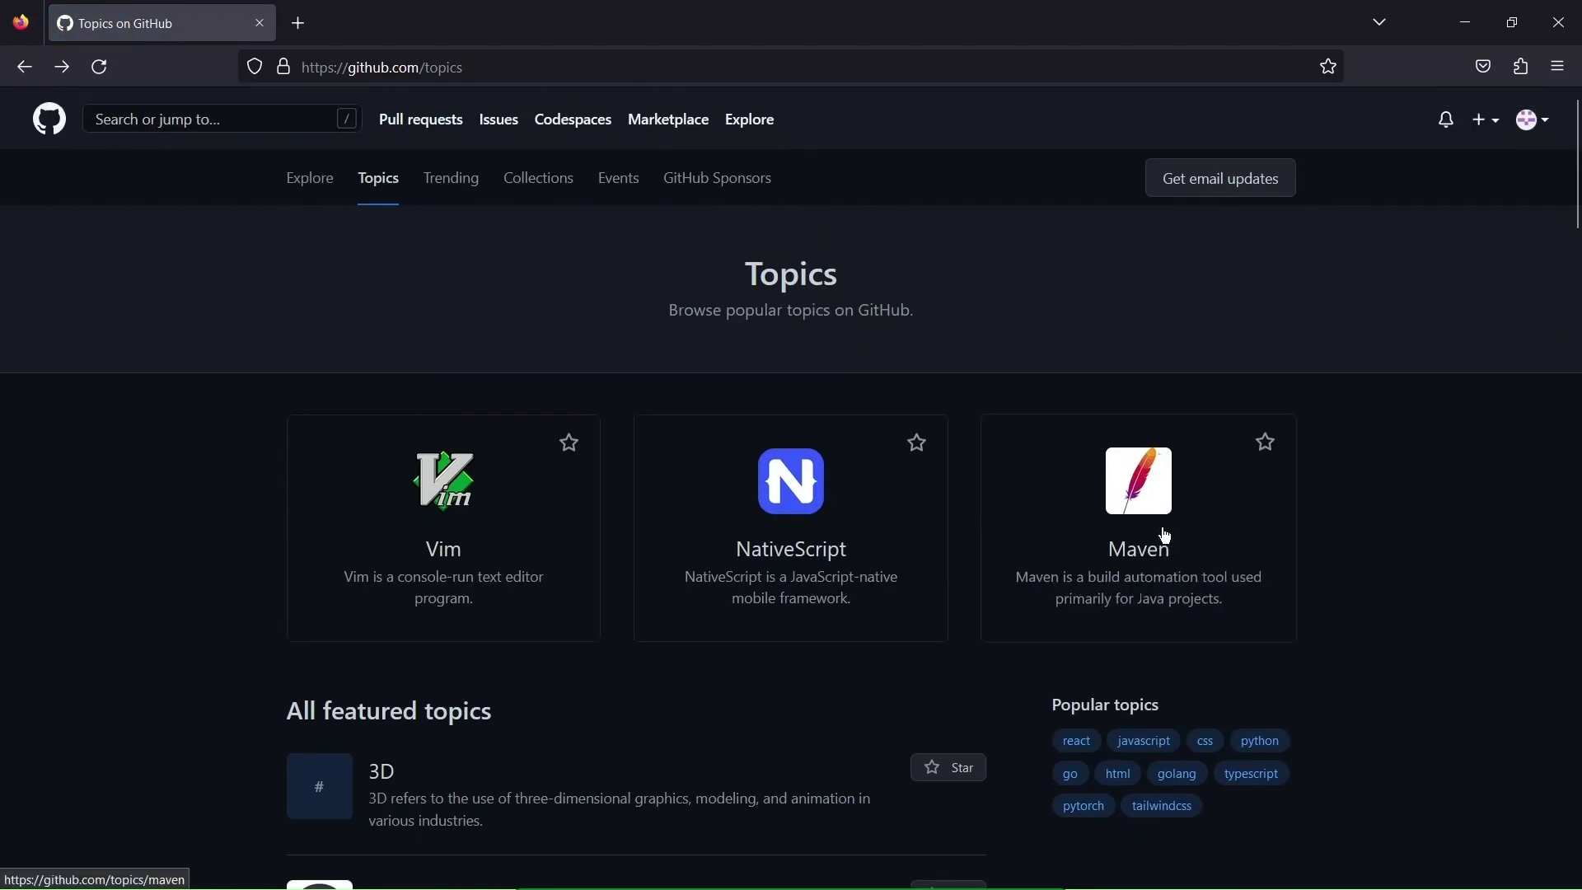
click(448, 190)
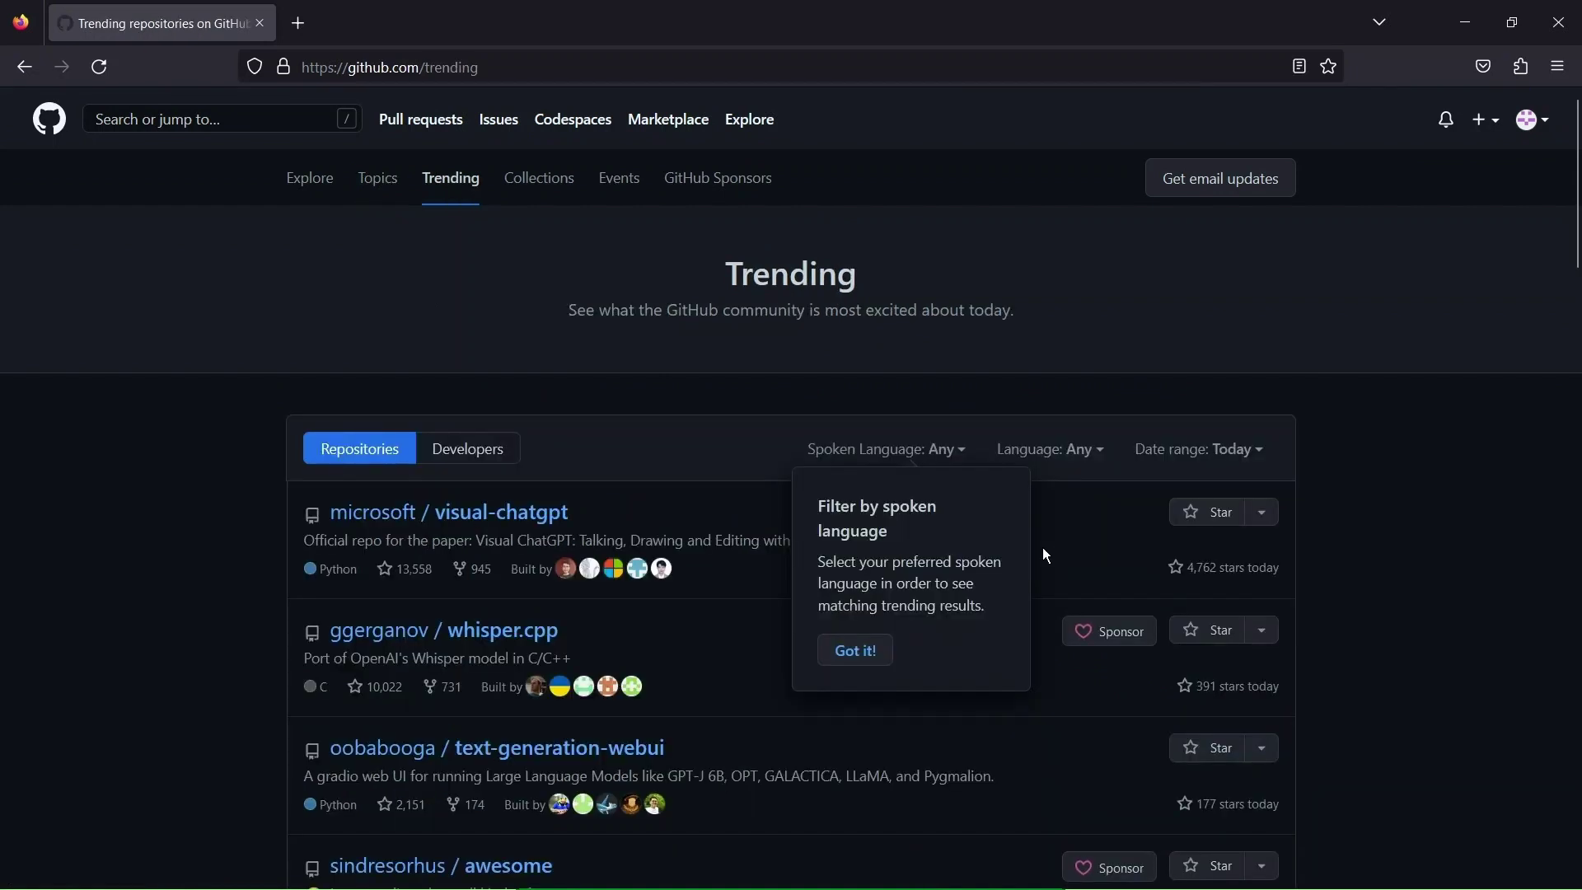
scroll(476, 768, down, 4)
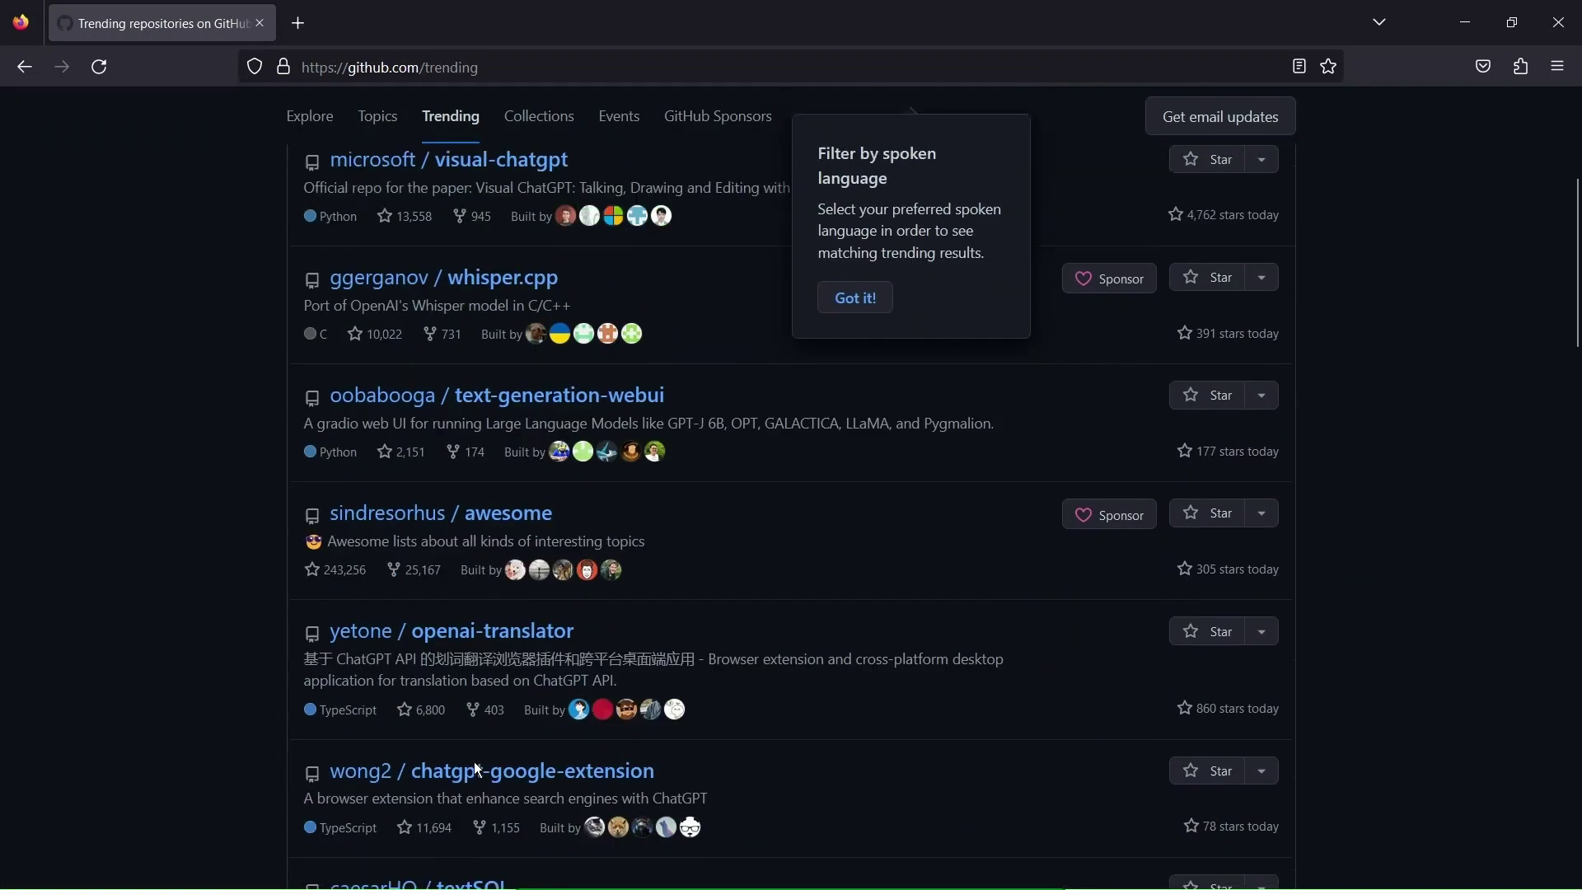
scroll(475, 768, up, 4)
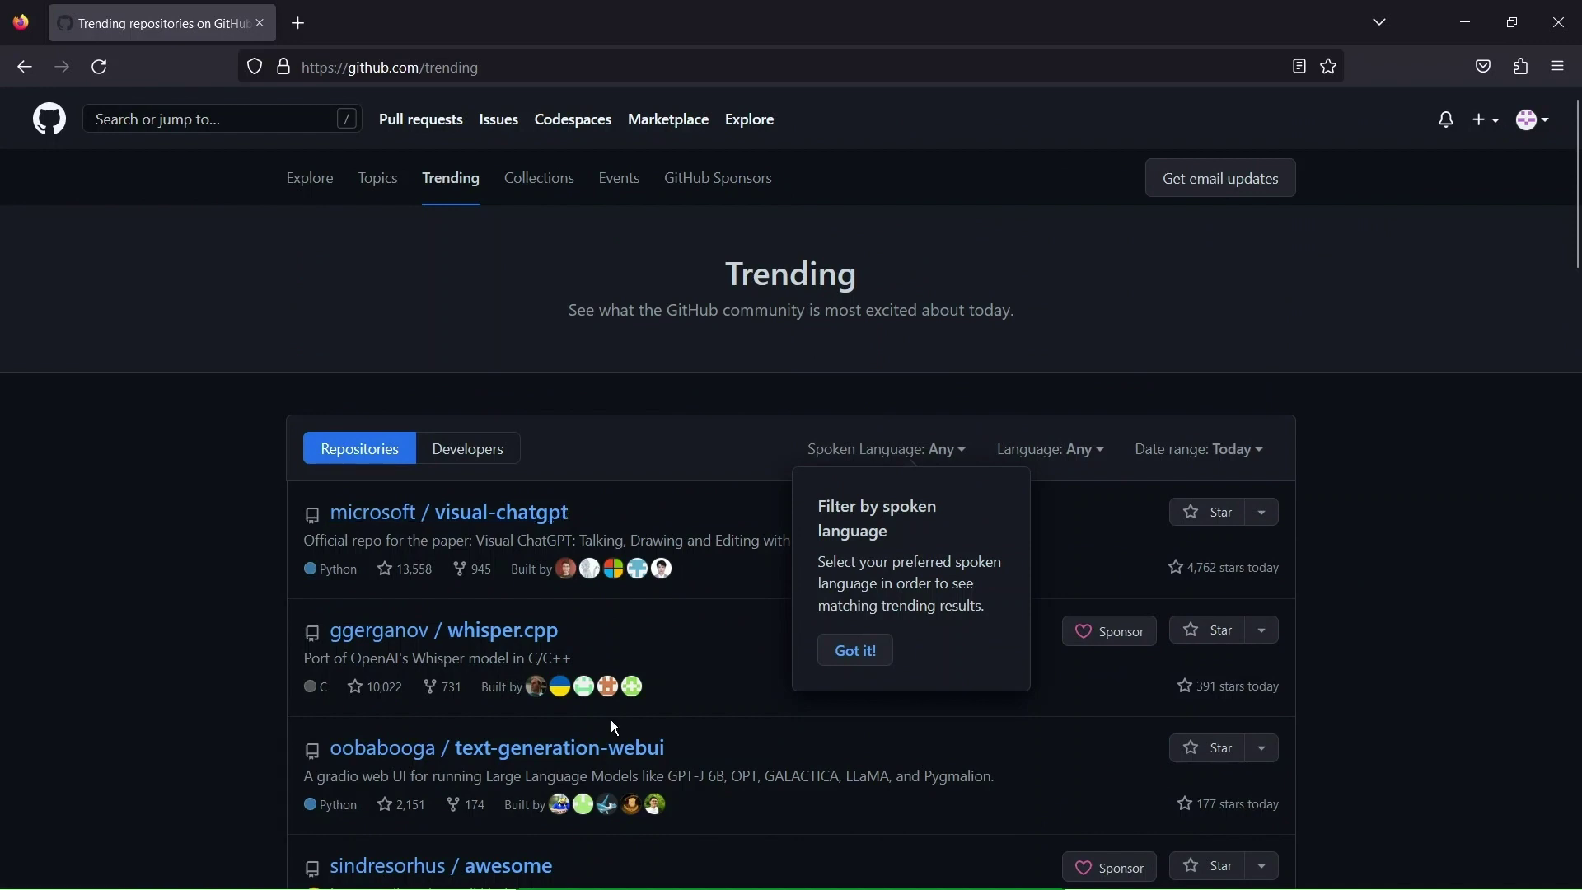
mouse_move(631, 334)
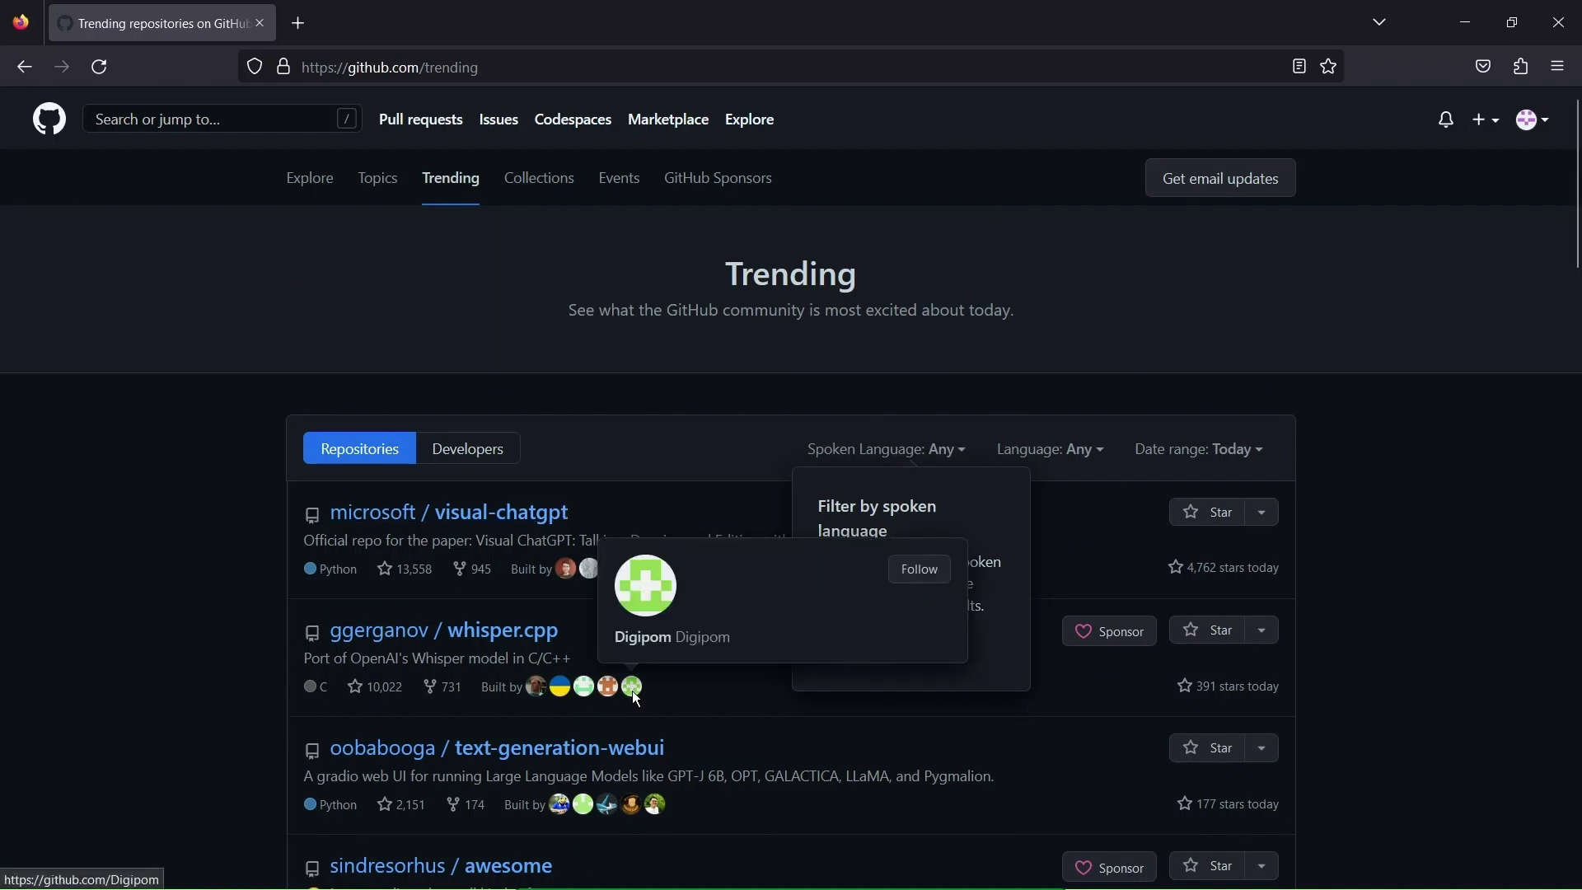
scroll(634, 696, down, 5)
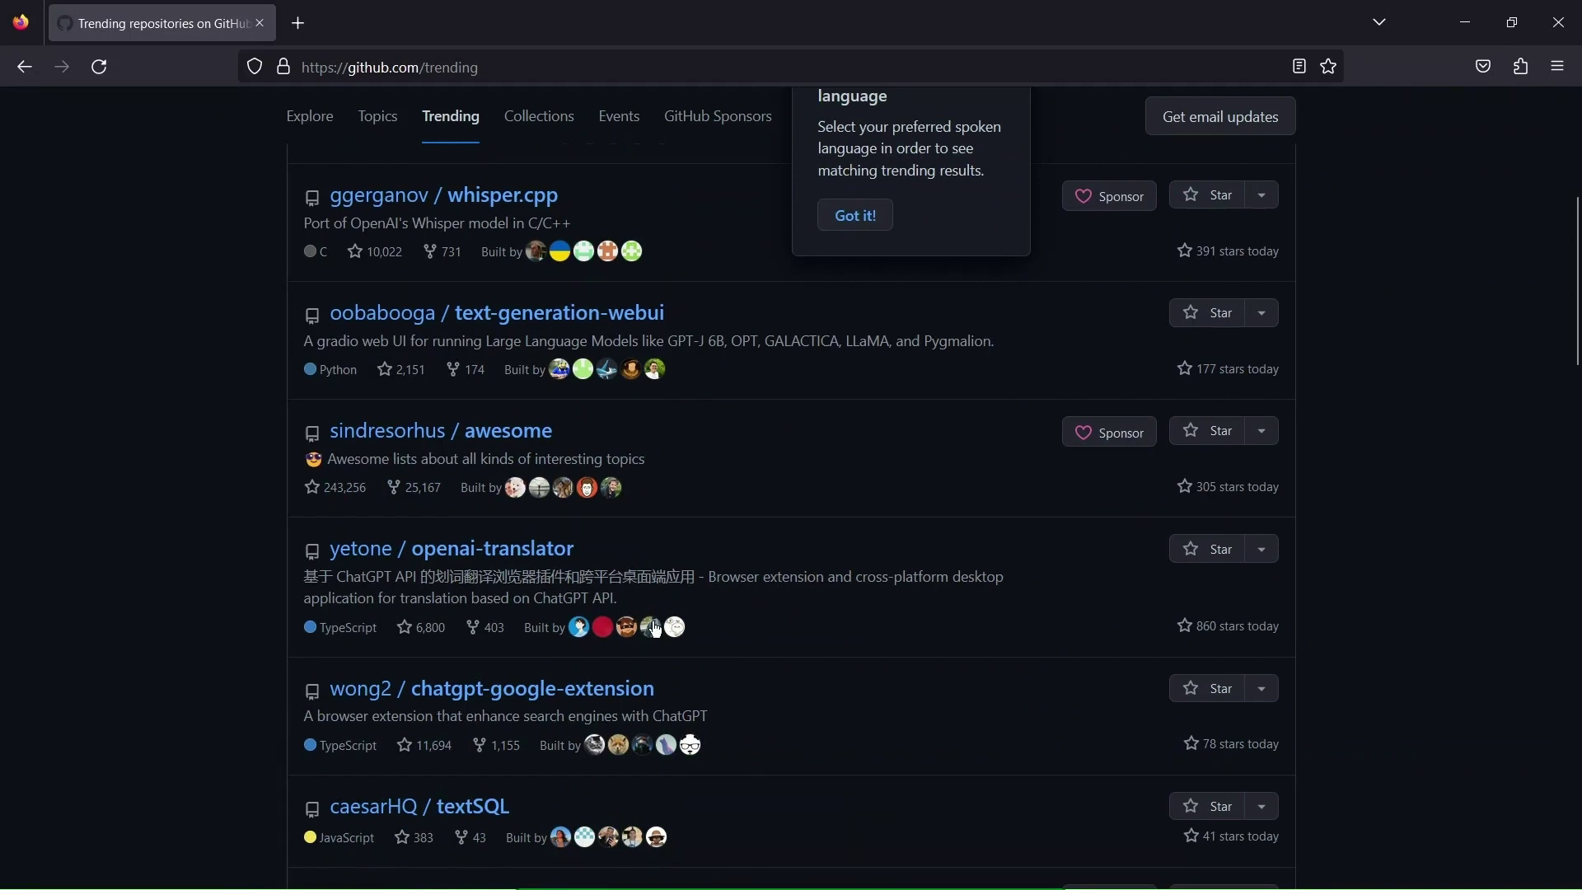
scroll(655, 630, down, 1)
scroll(655, 631, down, 3)
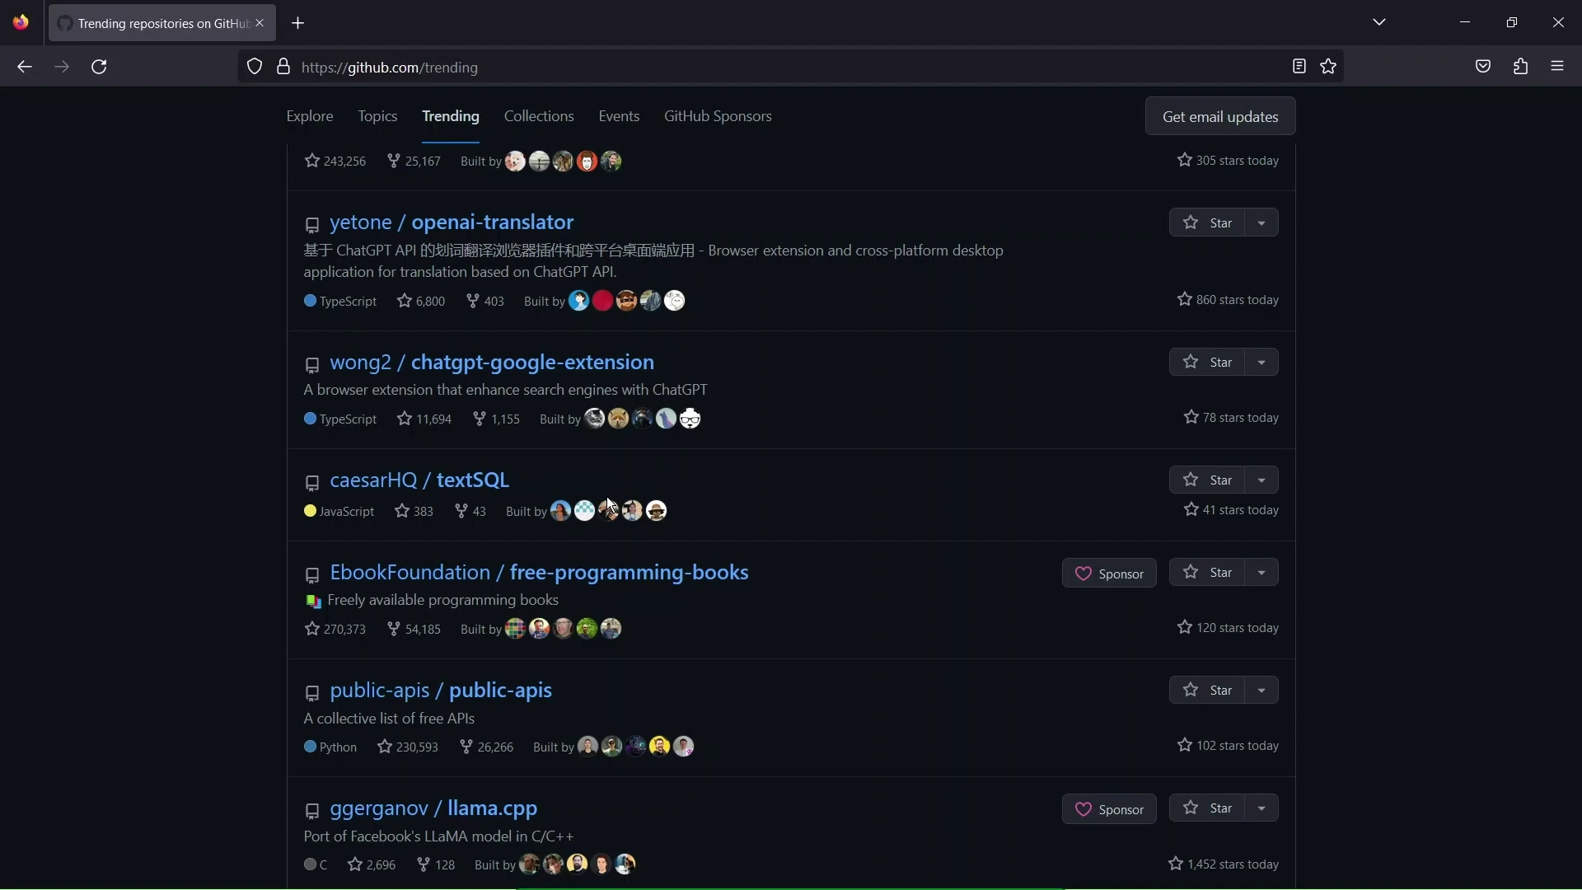
scroll(977, 554, down, 3)
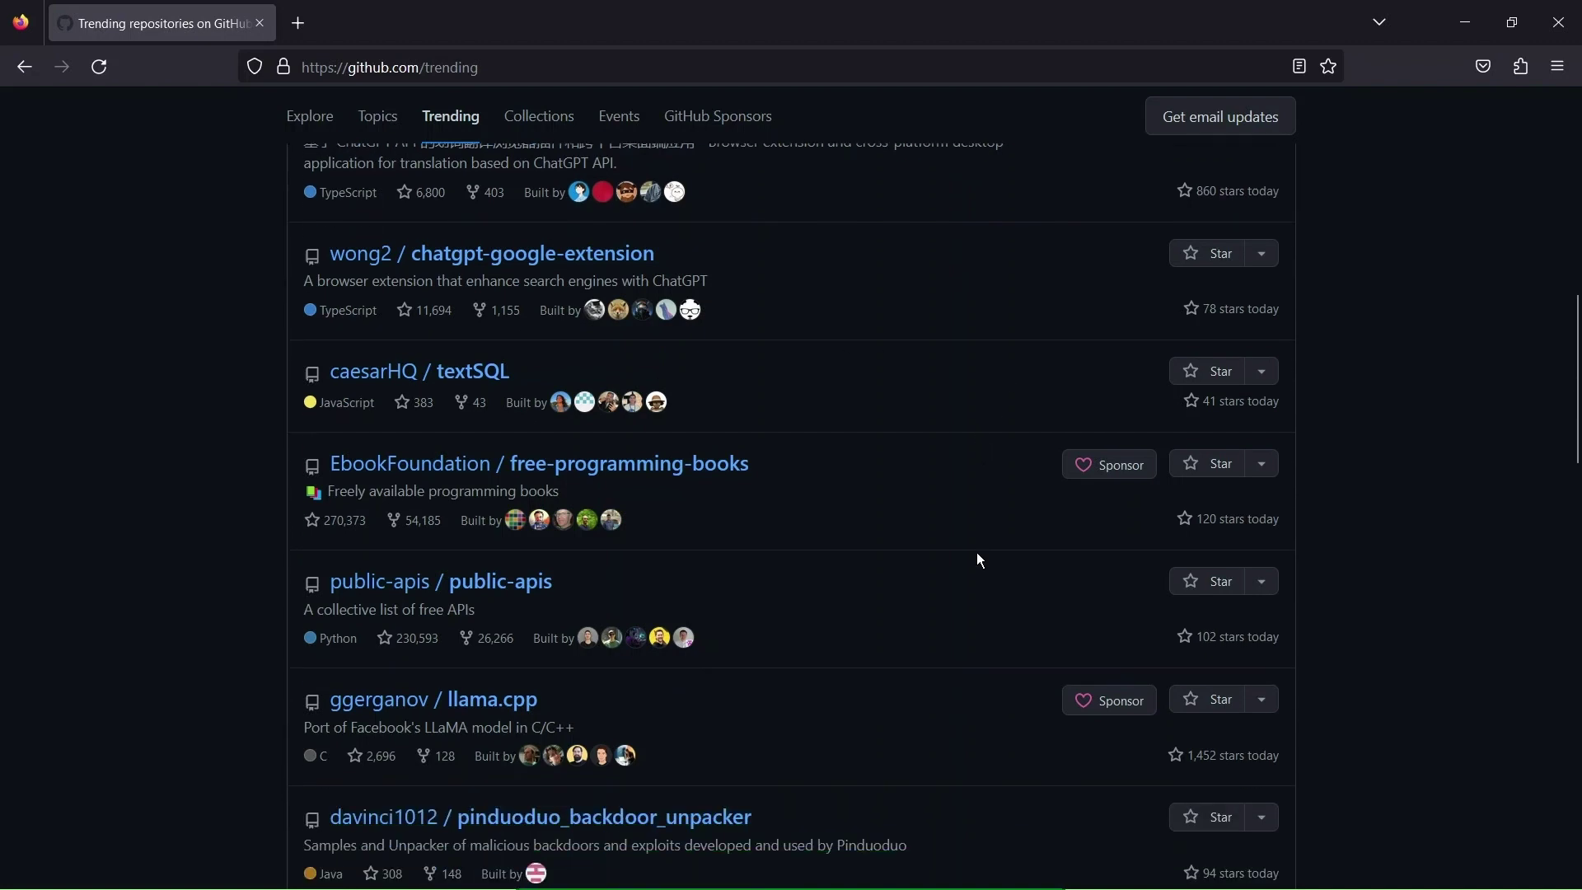
scroll(977, 554, up, 6)
scroll(976, 552, up, 5)
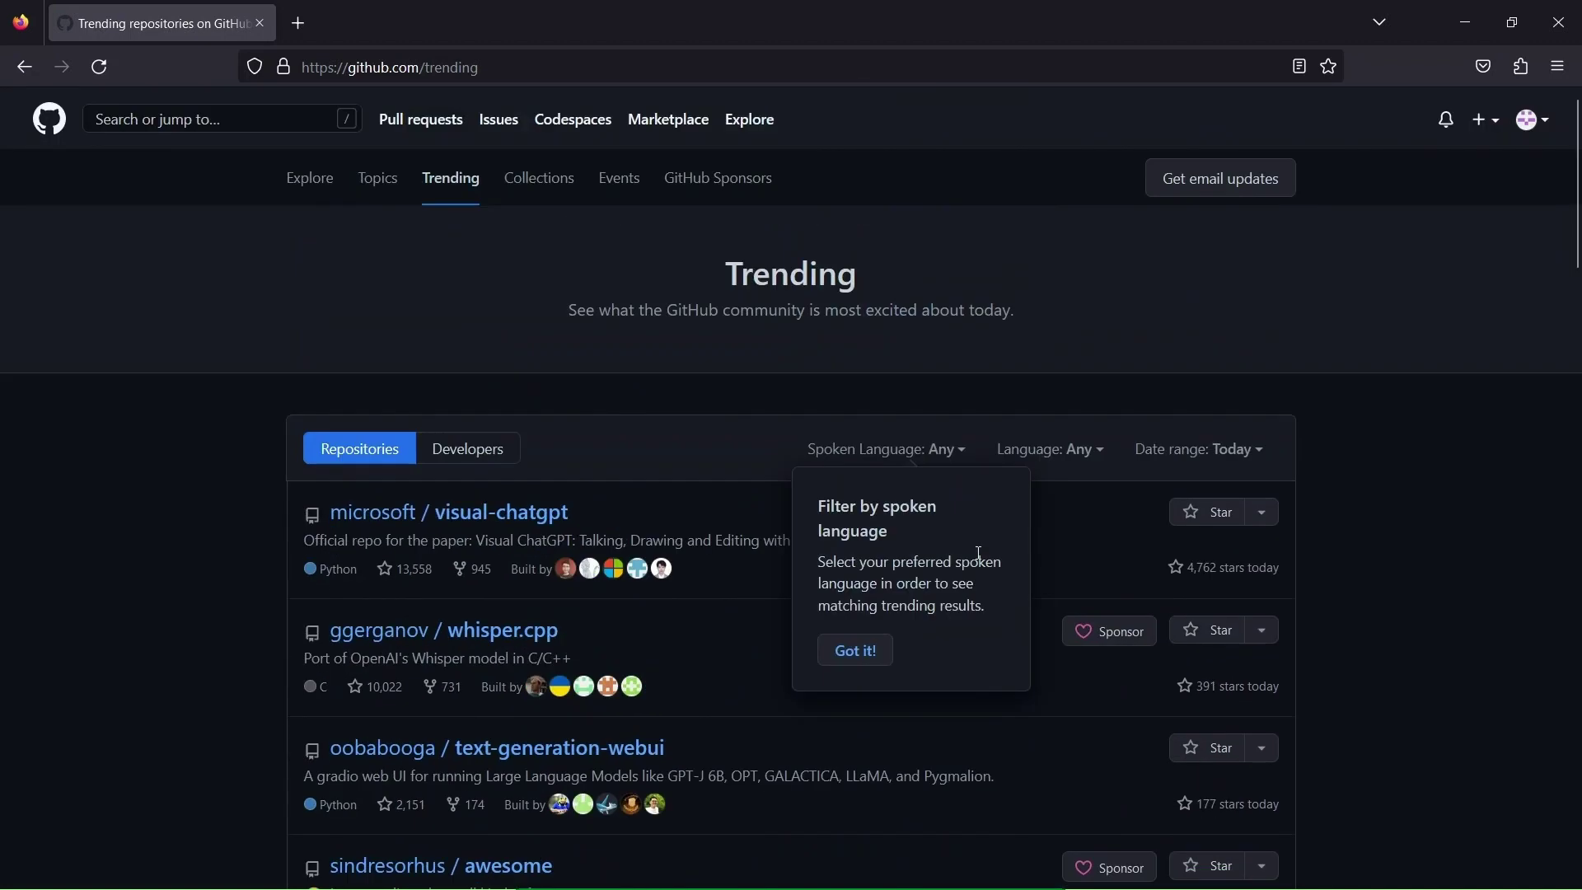
click(449, 178)
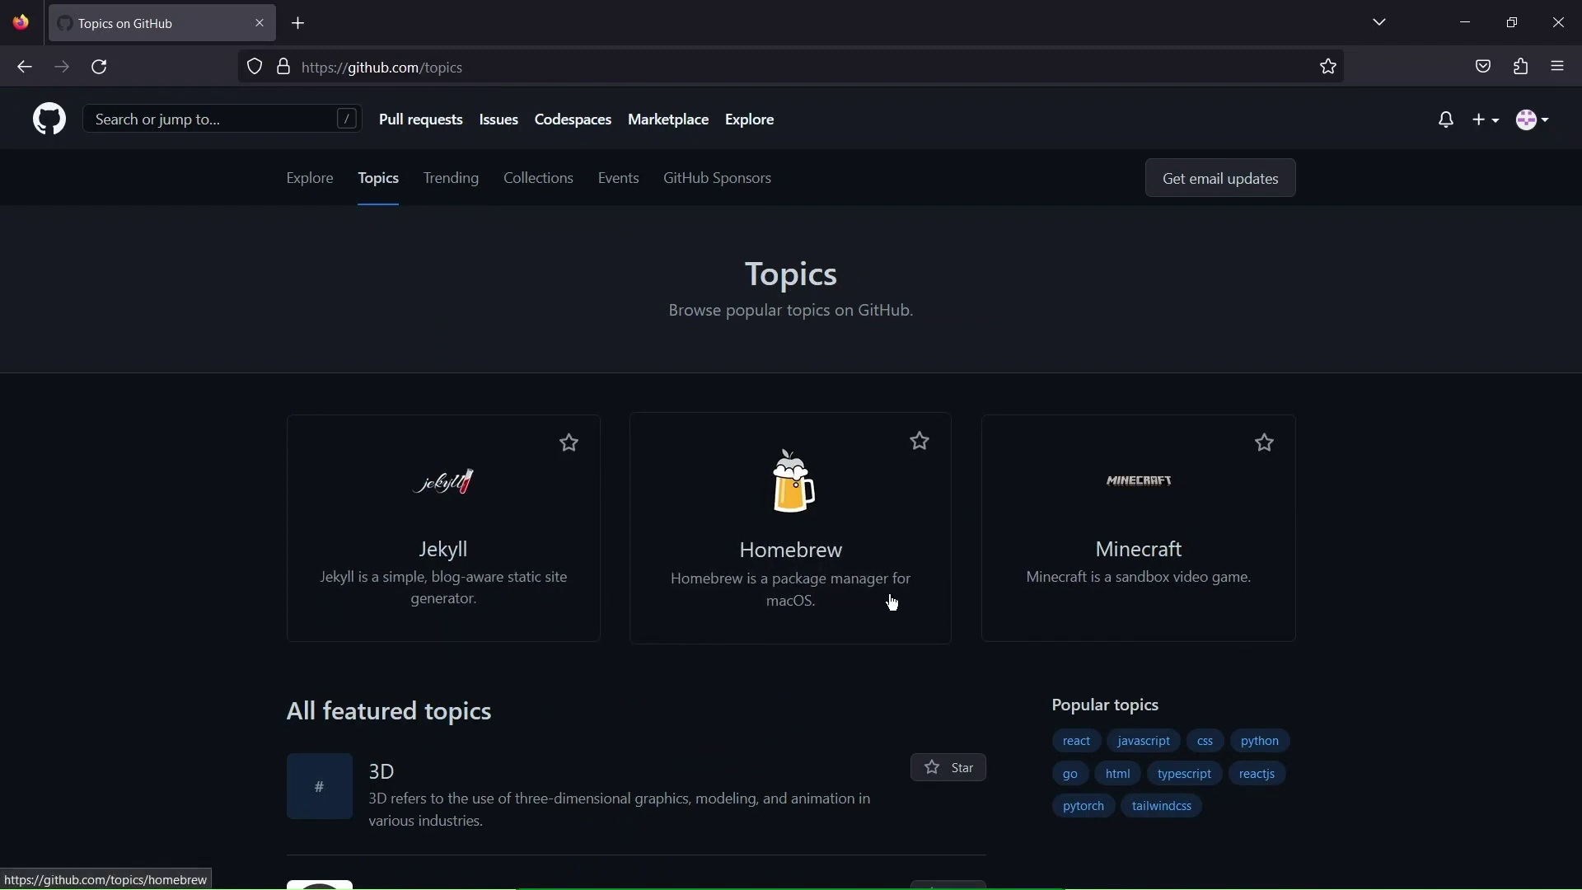
click(320, 192)
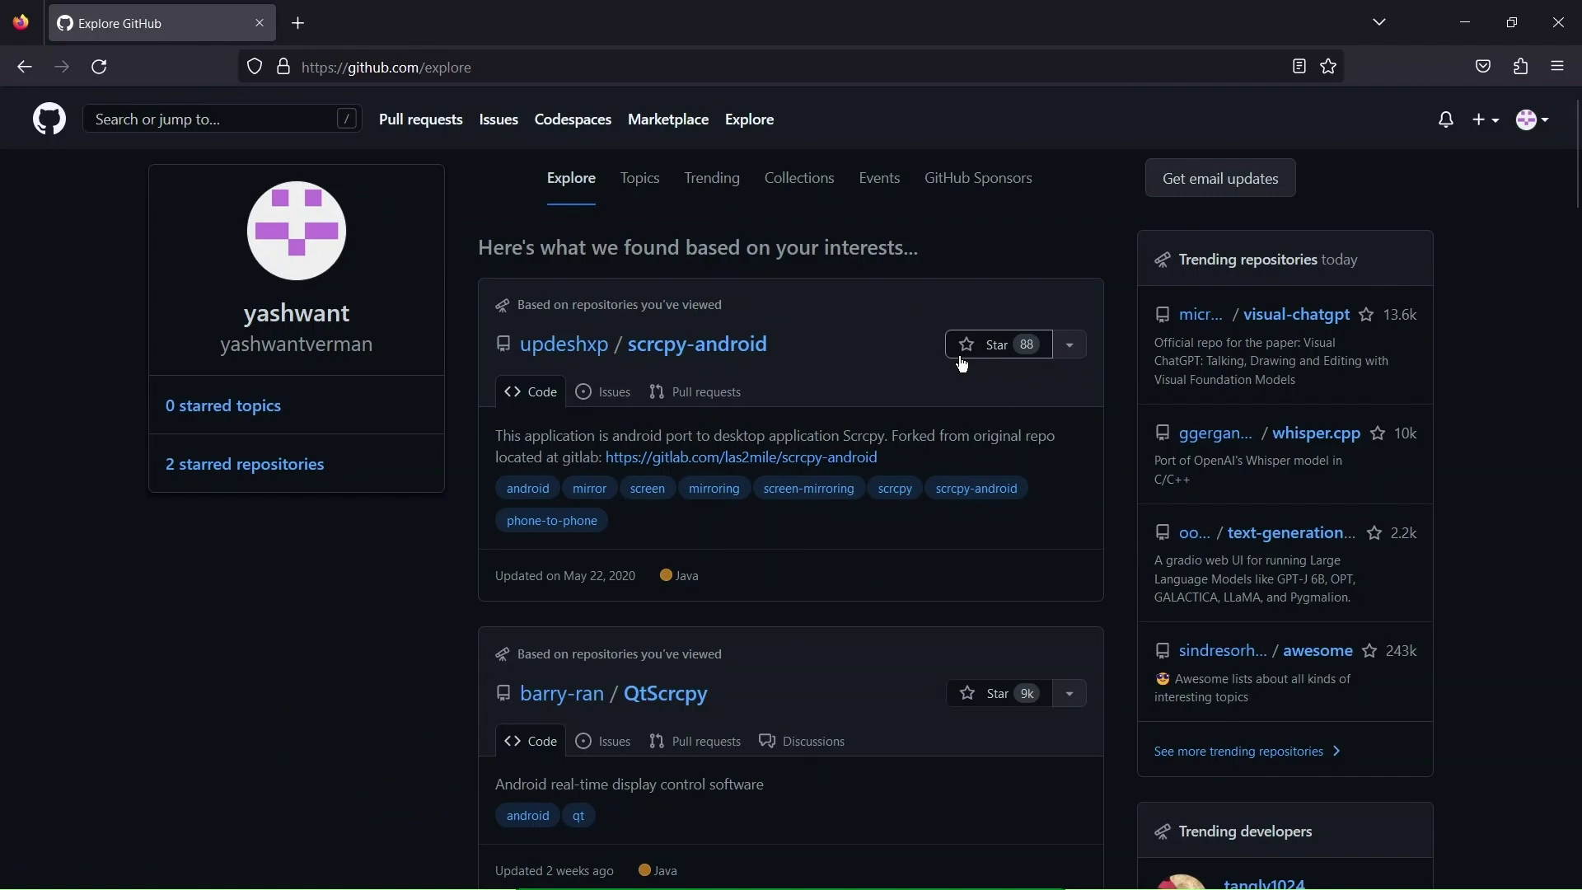
scroll(991, 323, down, 8)
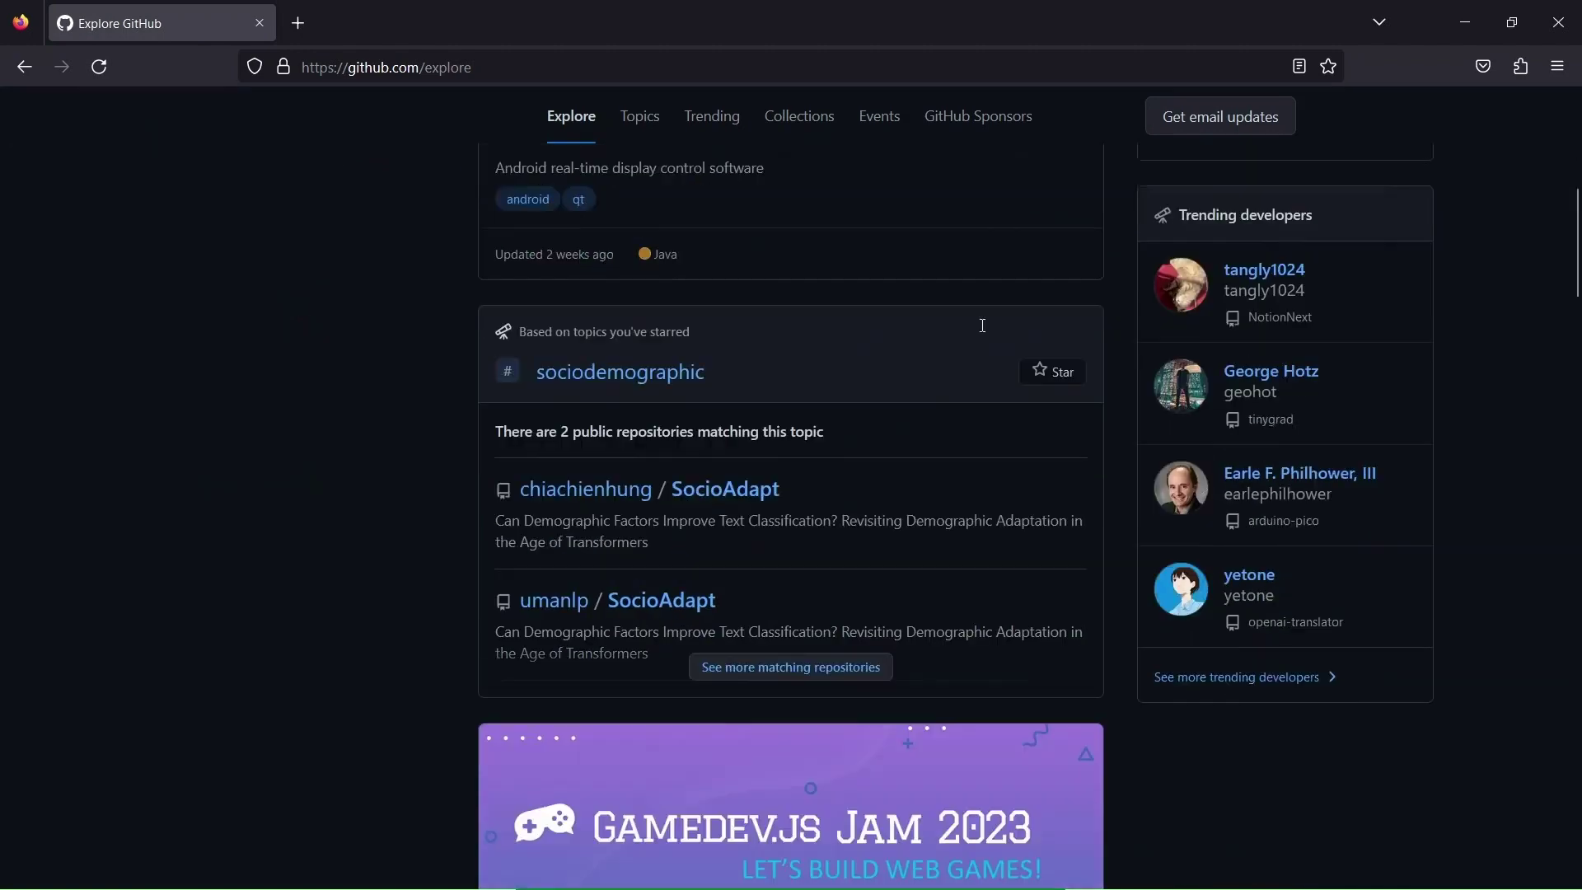
scroll(981, 328, up, 8)
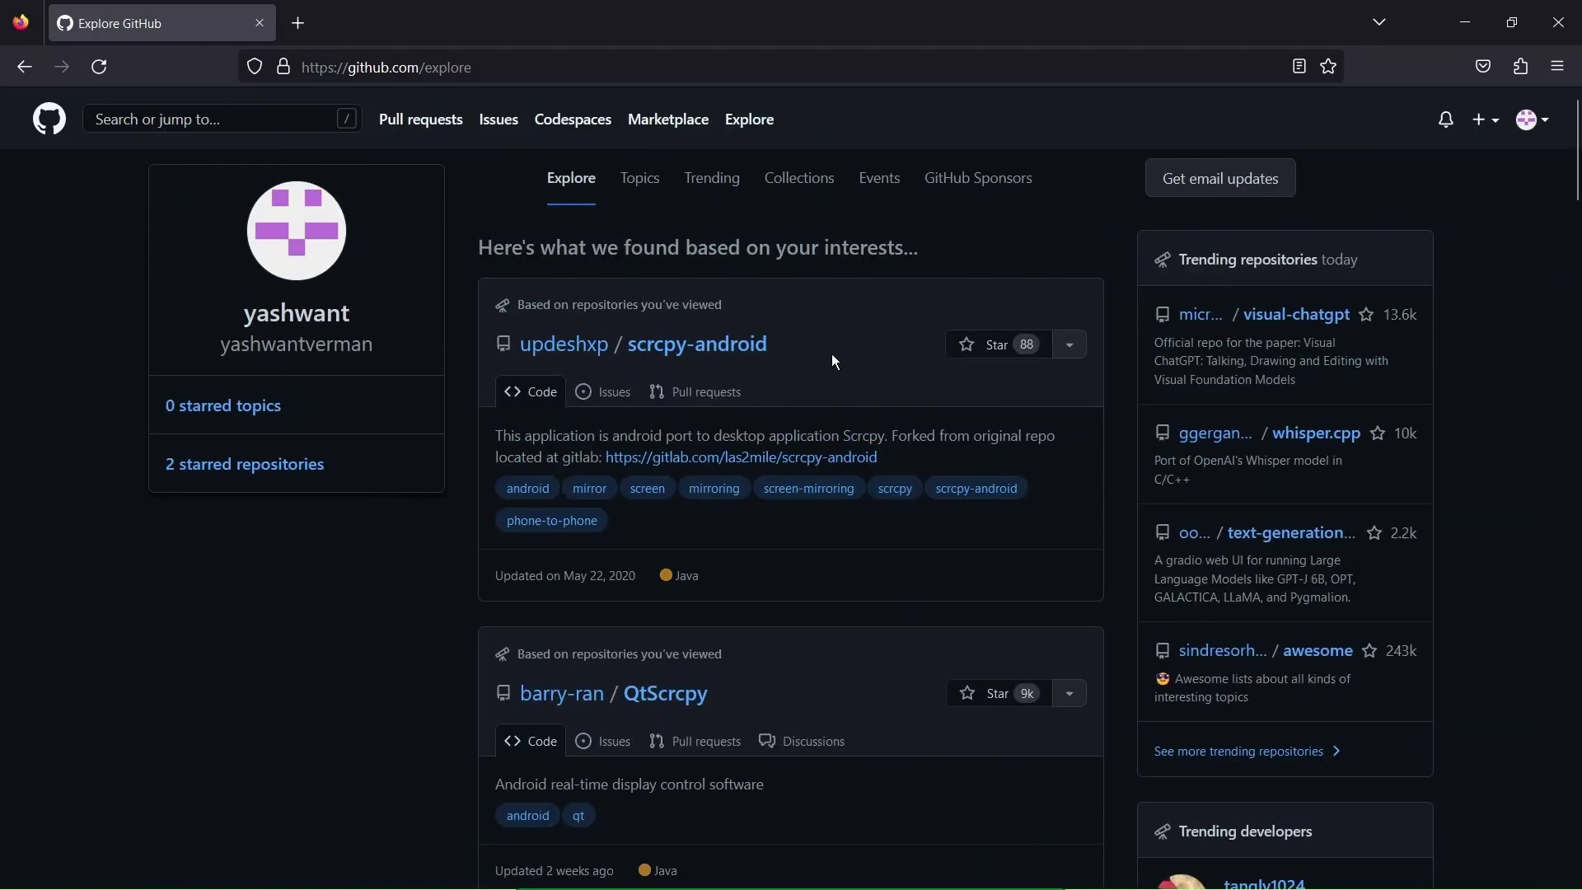
Browse the curated Collections, such as Game Engines, Made in Brazil and Learn to Code.
click(818, 183)
scroll(799, 378, down, 3)
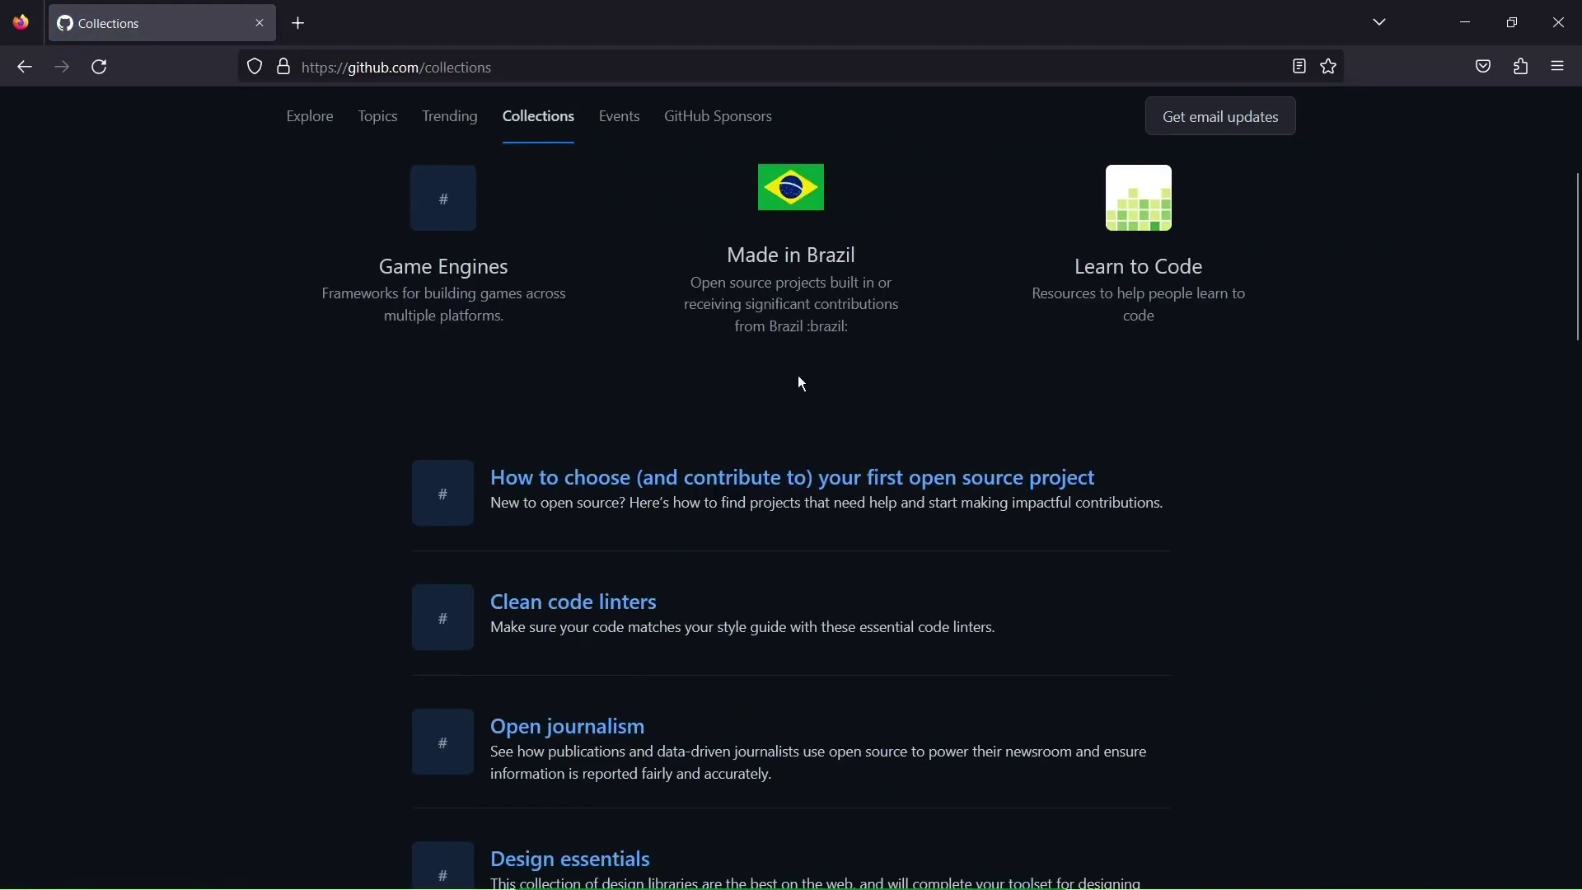
scroll(803, 384, down, 3)
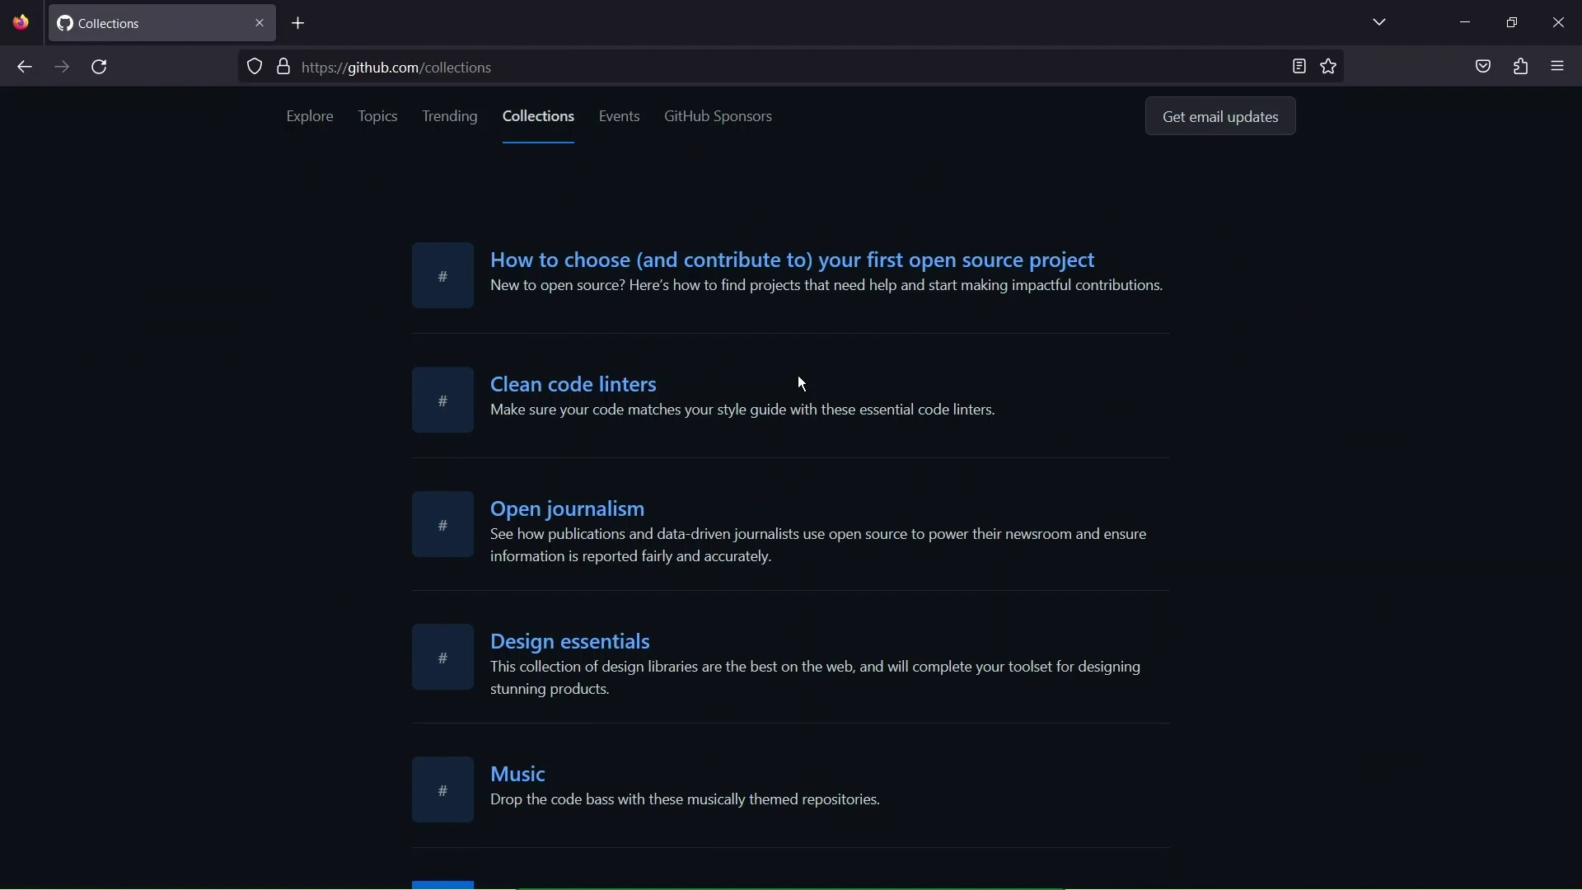
scroll(803, 384, up, 3)
scroll(804, 384, up, 4)
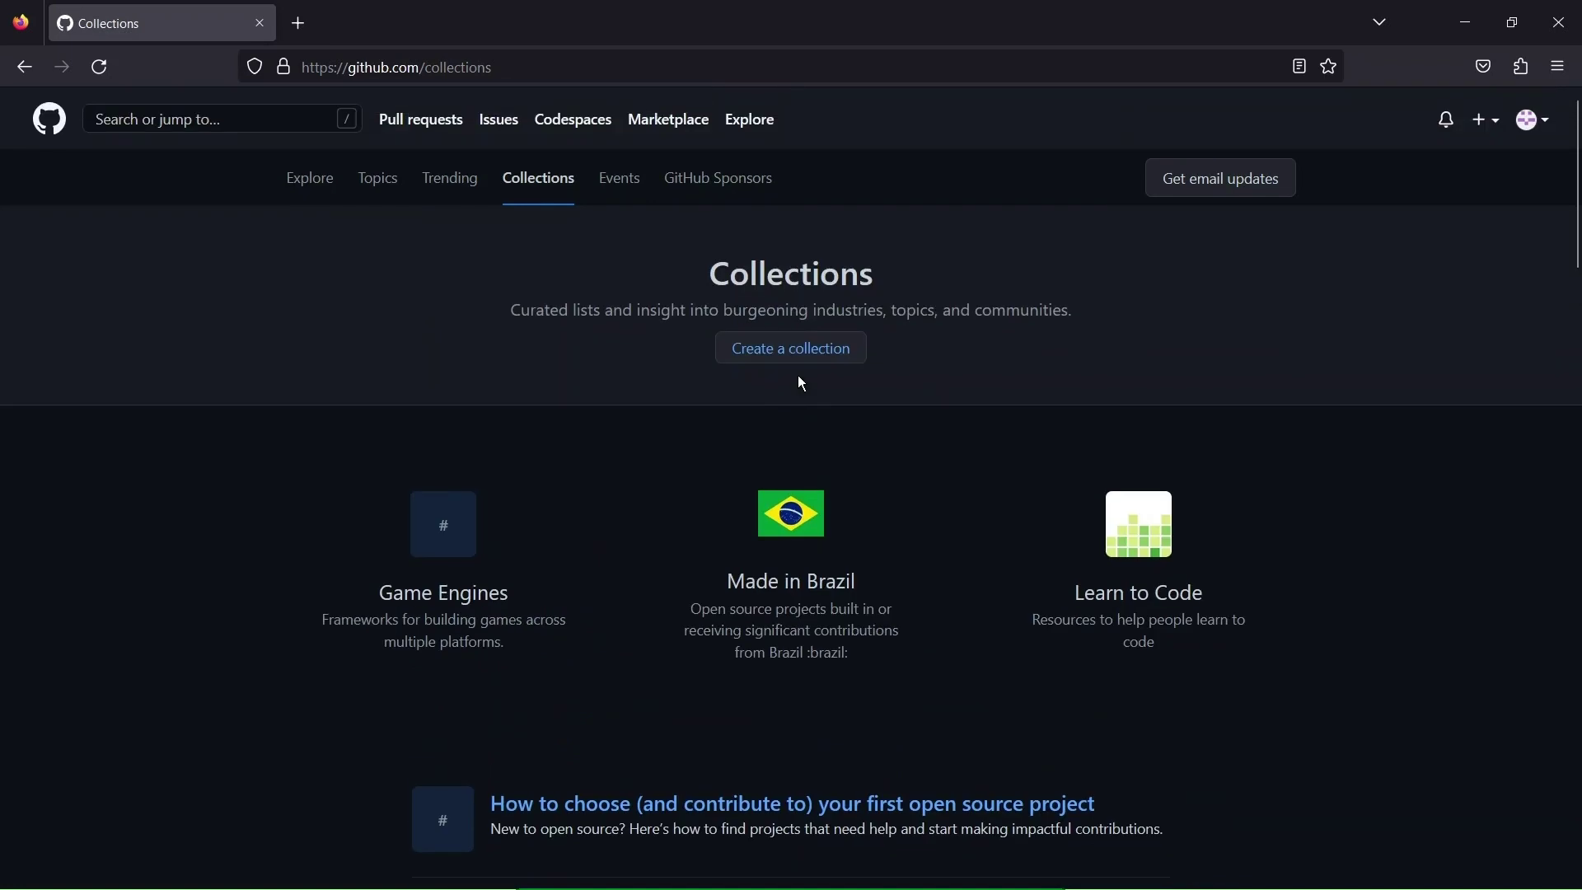
Visit the Events and GitHub Sponsors pages, then return to the main Explore page.
click(636, 193)
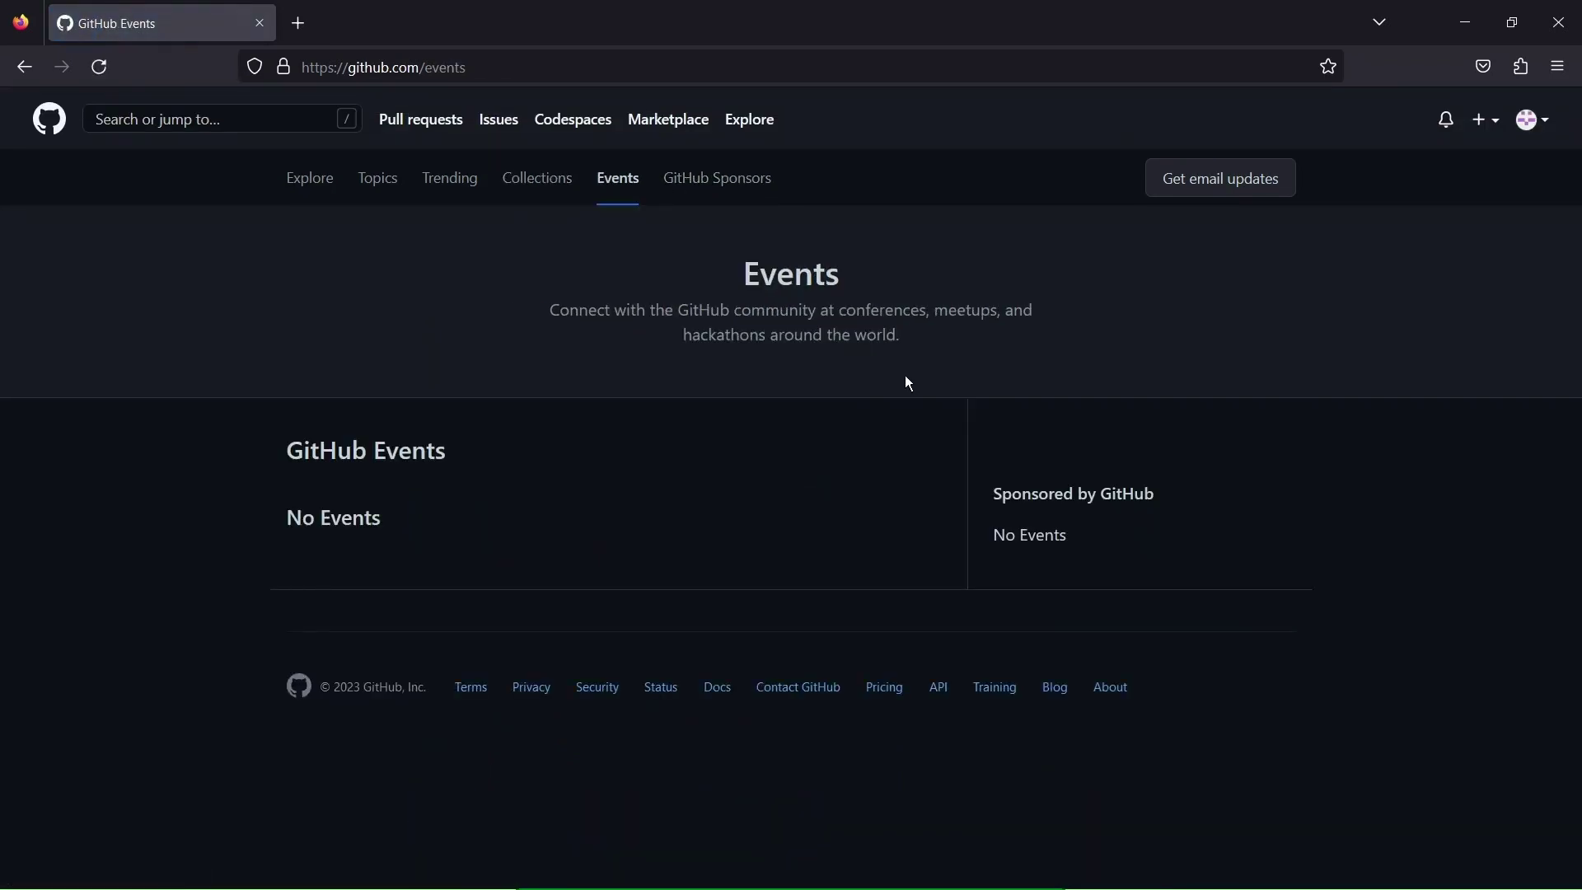
click(739, 190)
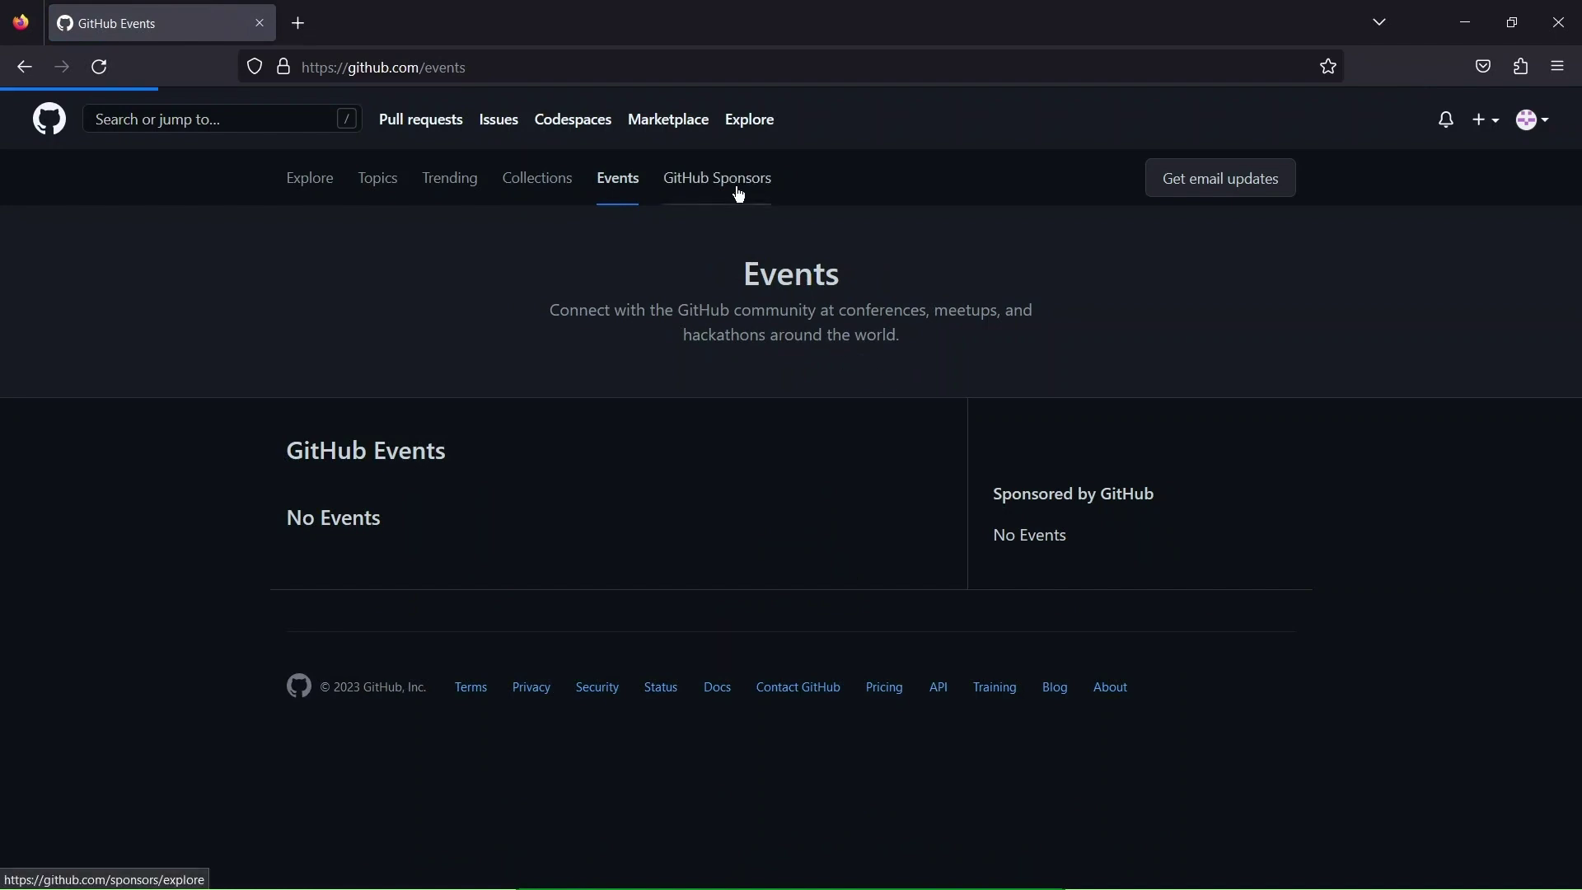
scroll(749, 491, down, 5)
scroll(804, 508, down, 4)
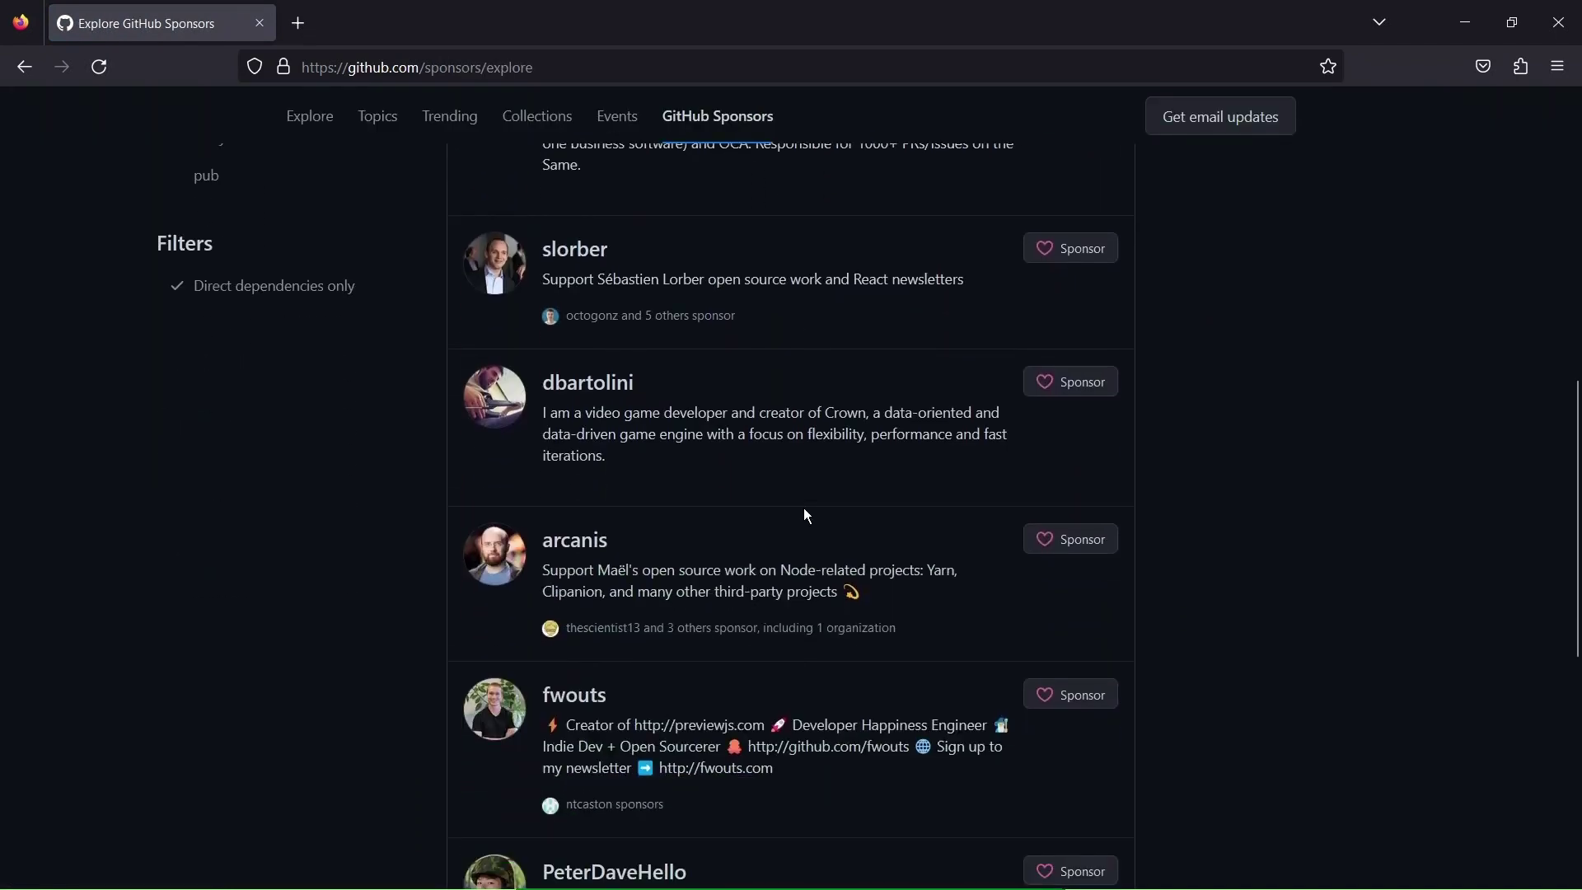
scroll(773, 492, up, 5)
scroll(773, 491, up, 4)
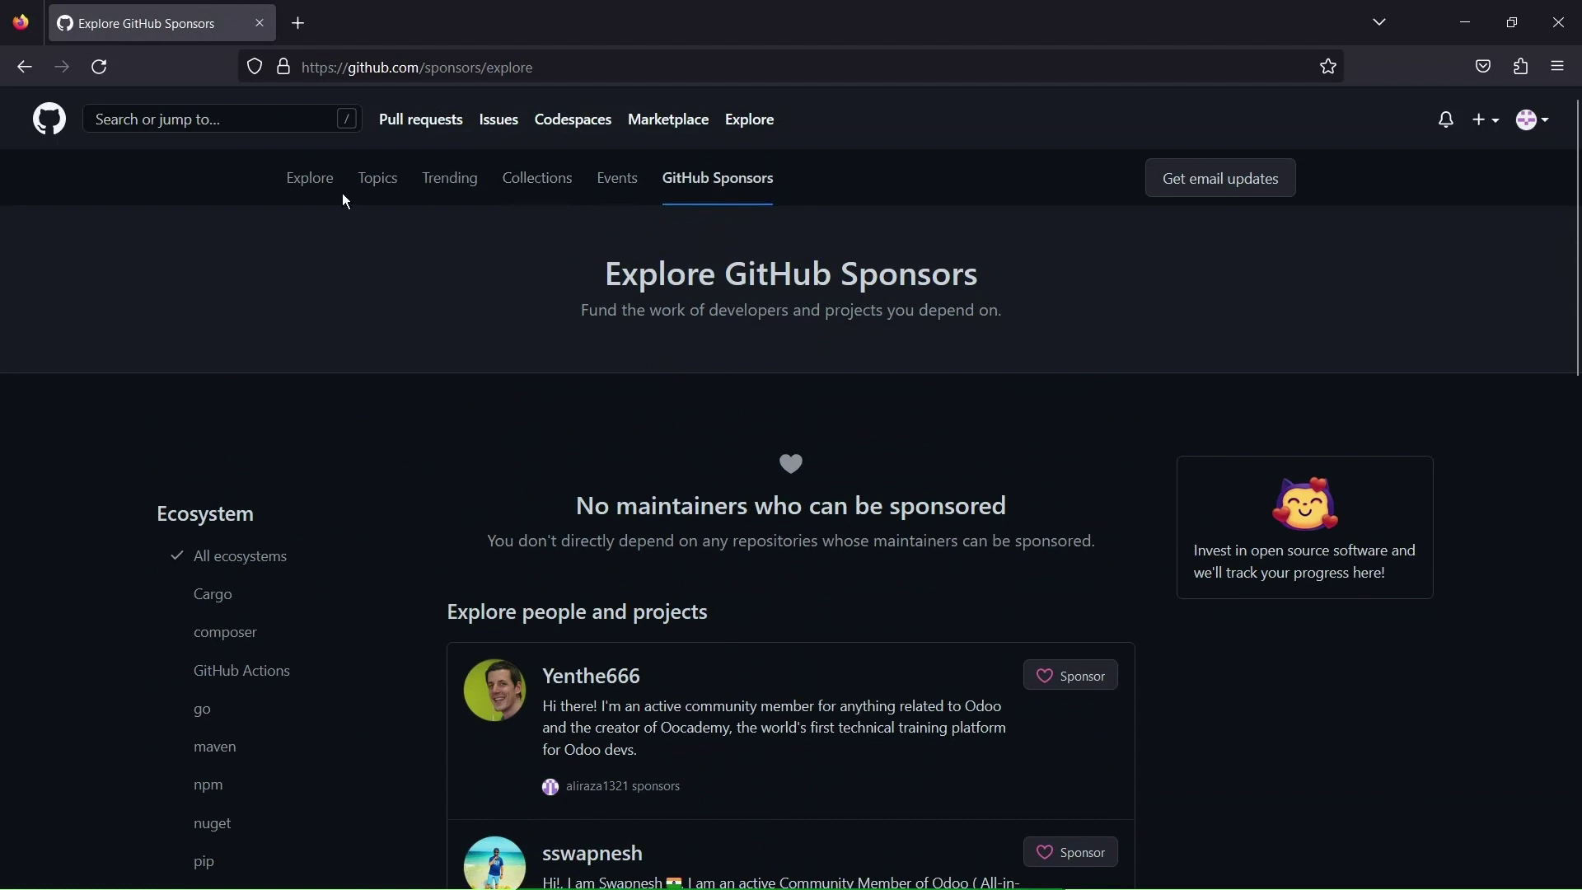
click(772, 132)
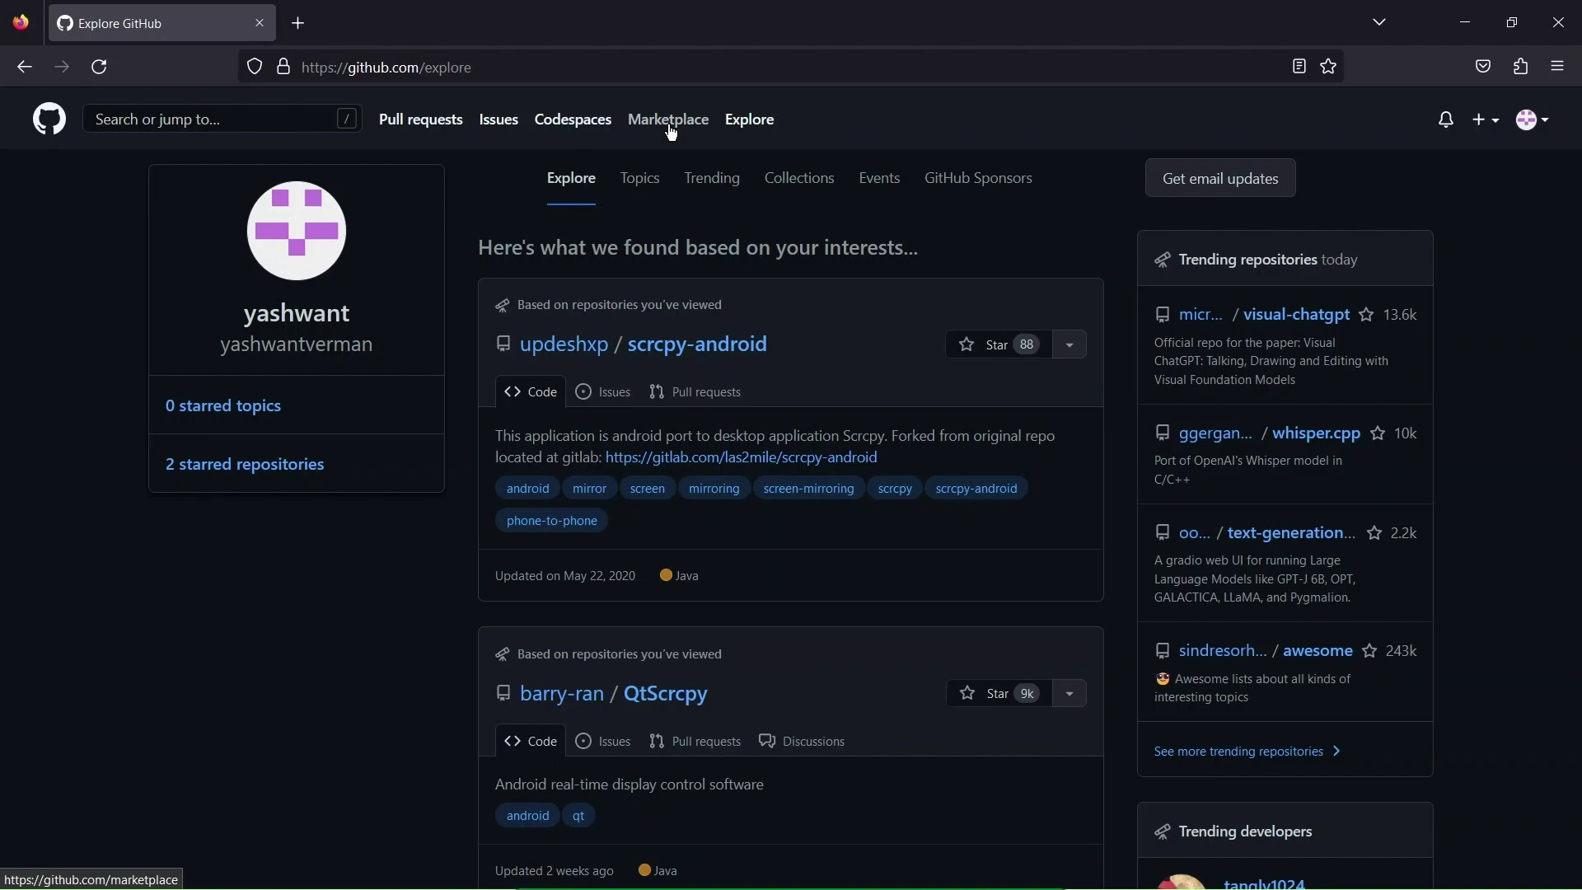
click(669, 127)
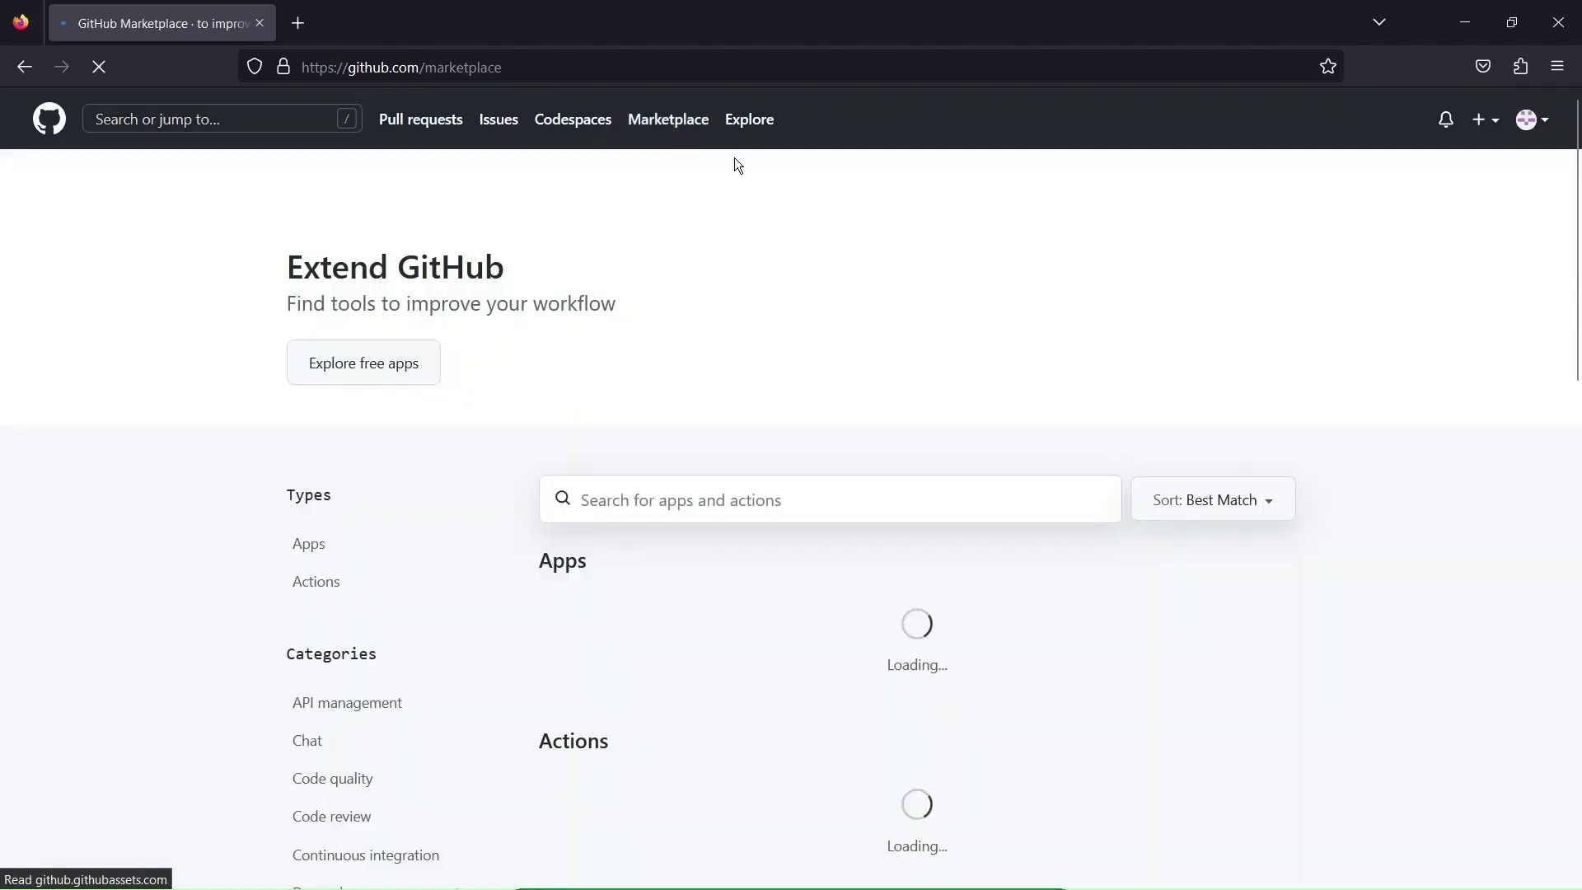
scroll(688, 518, down, 4)
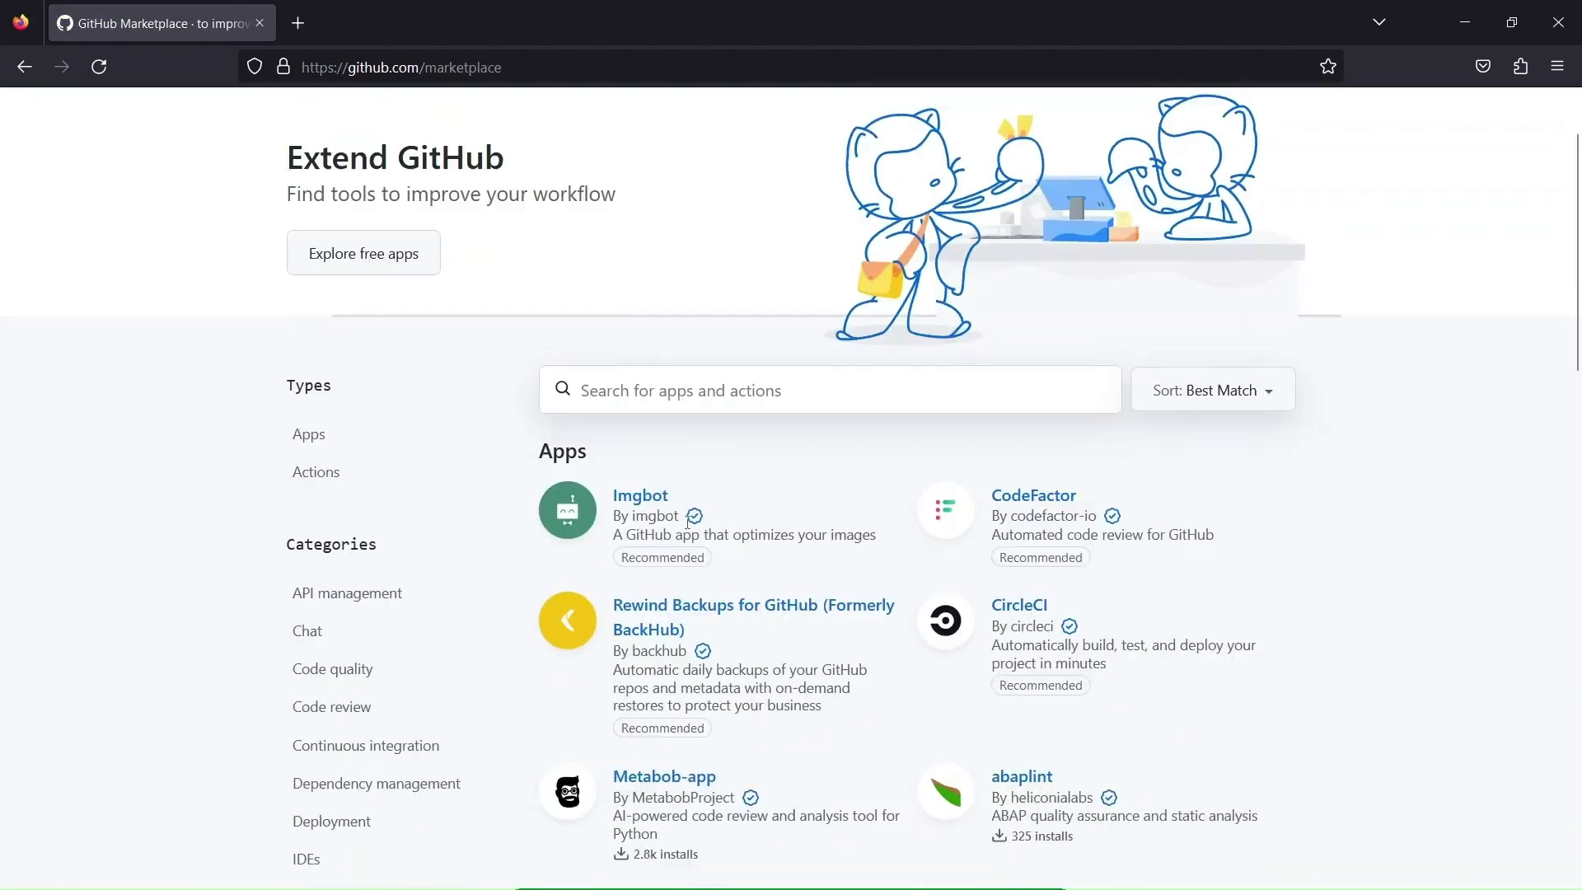
scroll(685, 521, up, 4)
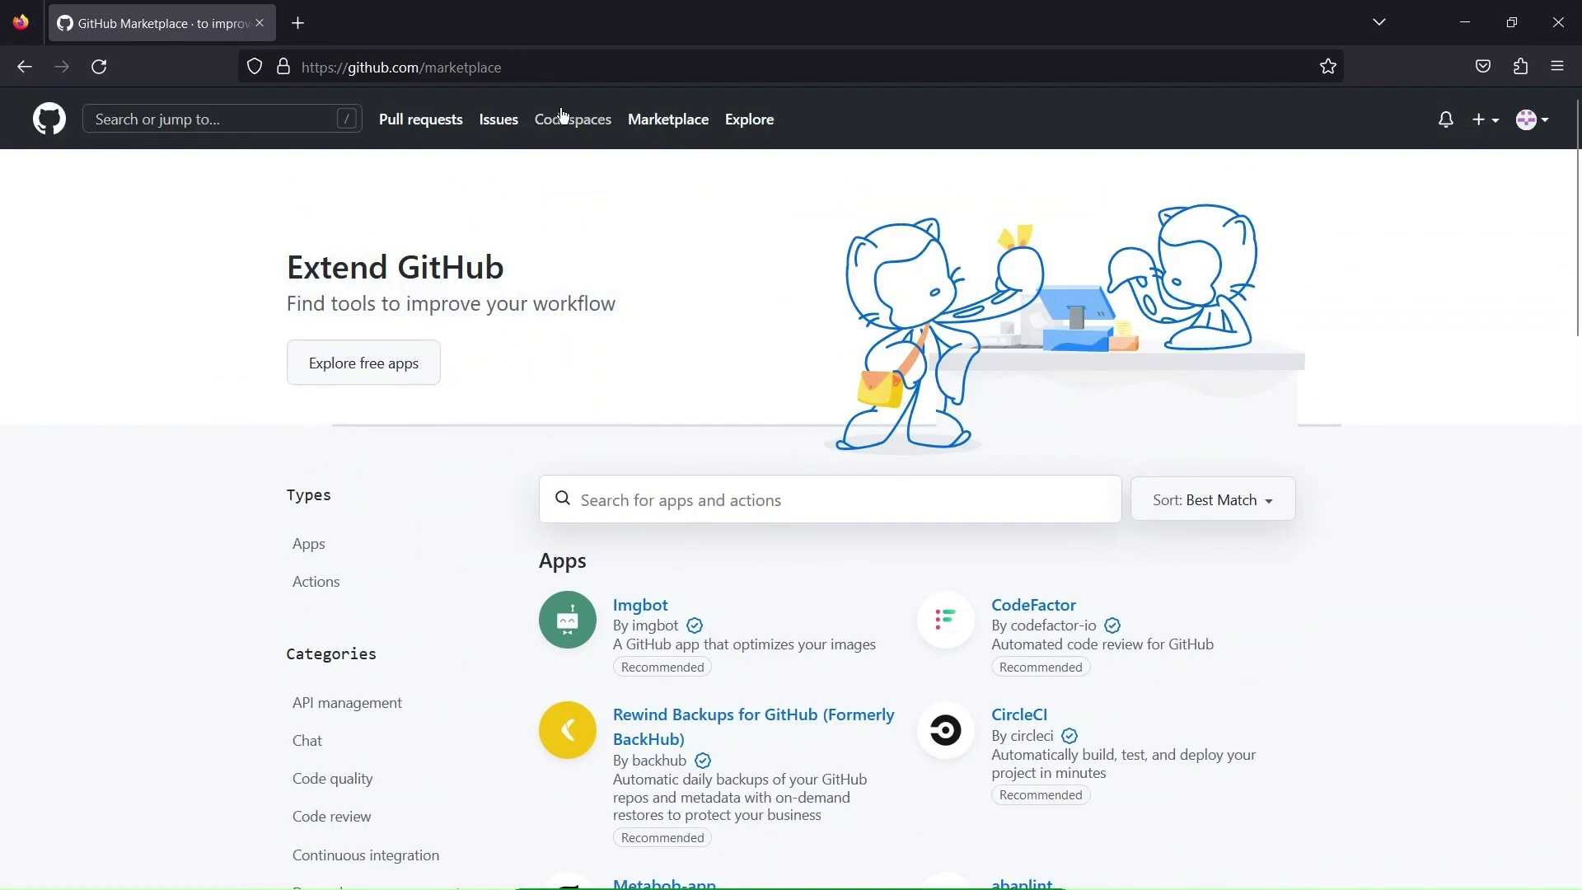
click(571, 133)
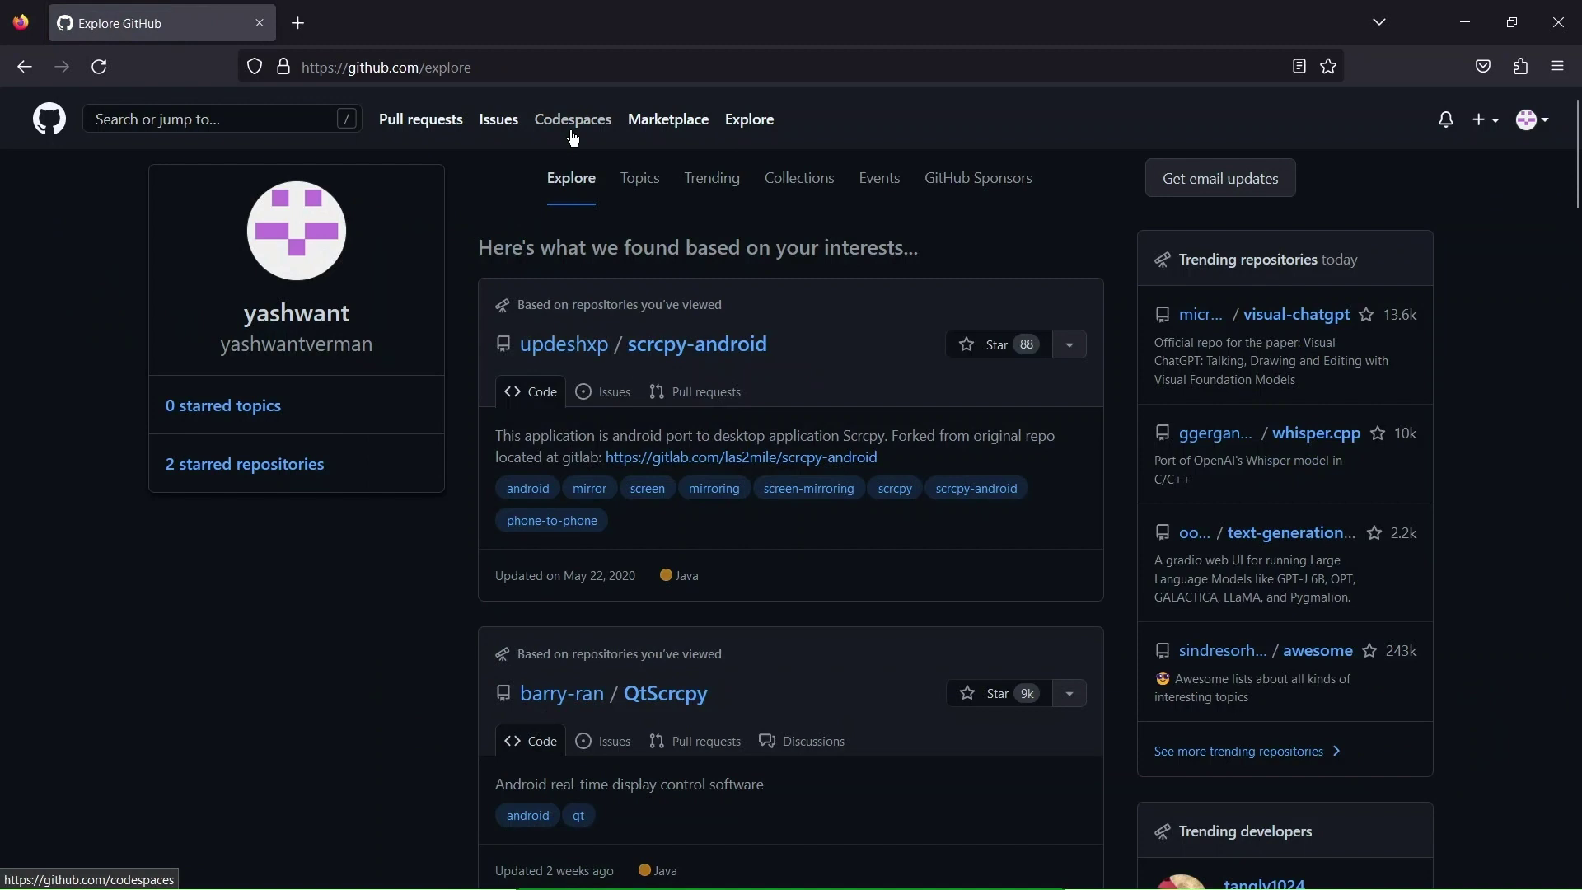
Launch a new codespace from the Blank template in browser VS Code.
click(573, 132)
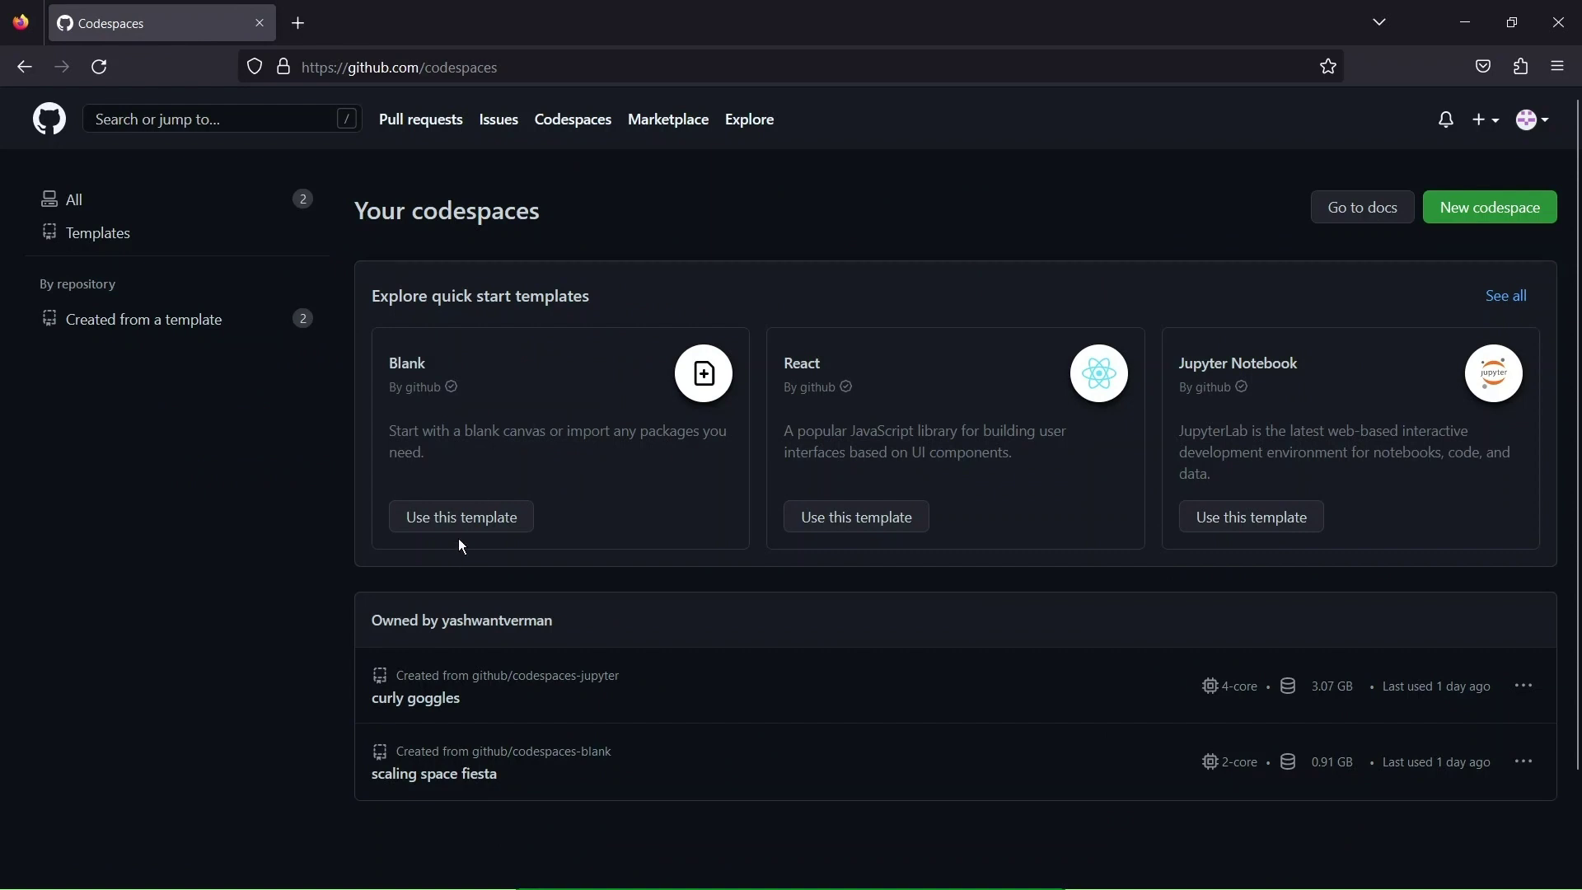
click(472, 521)
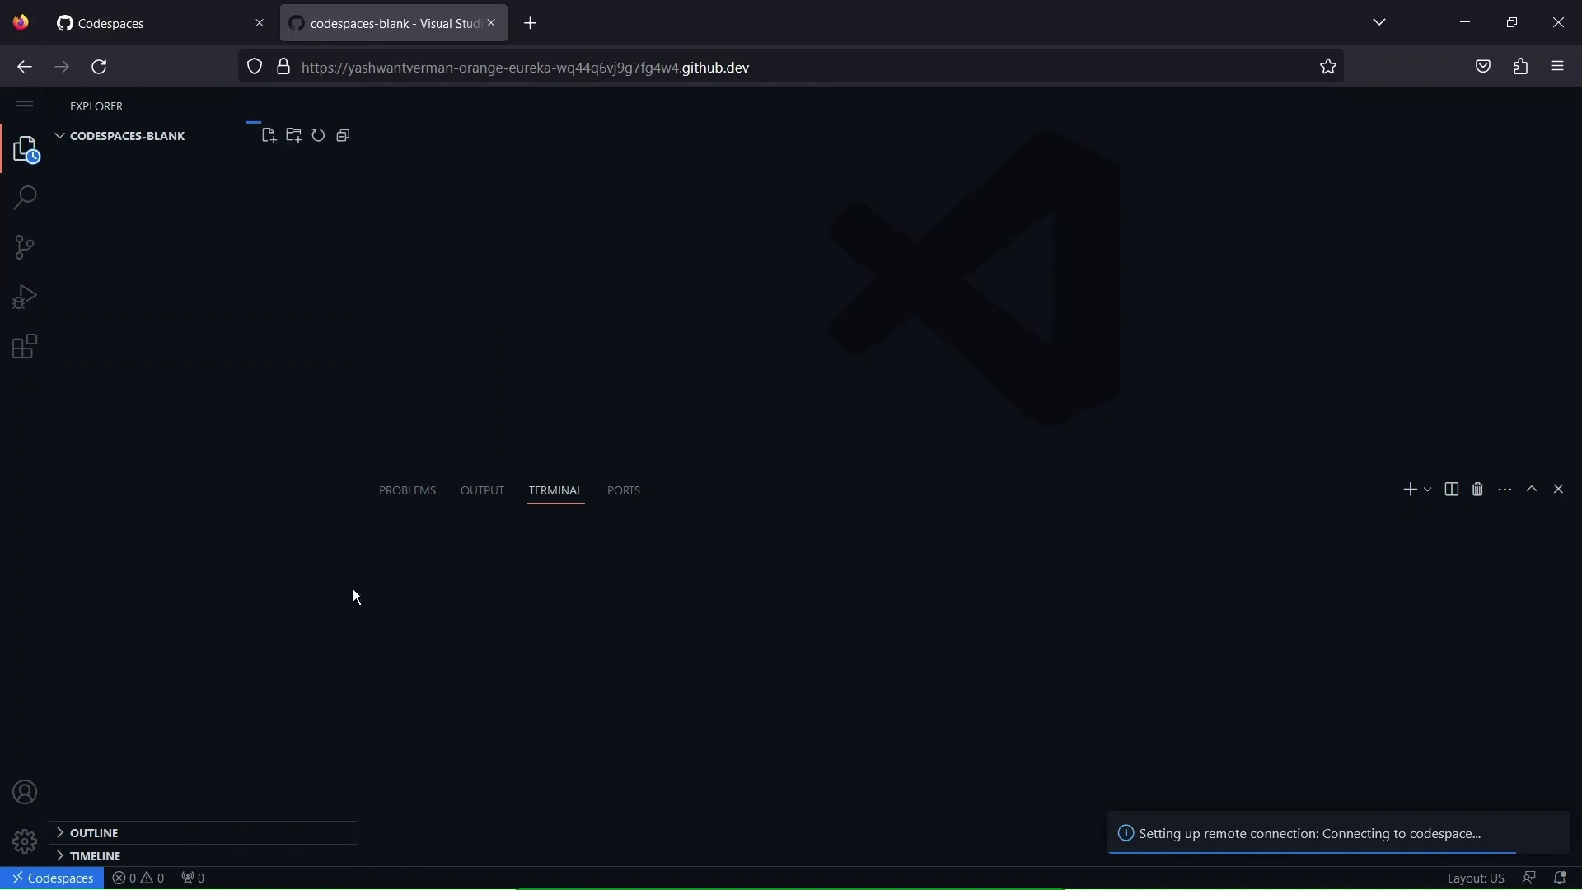
Create a new file named first.c in the codespace Explorer.
click(268, 136)
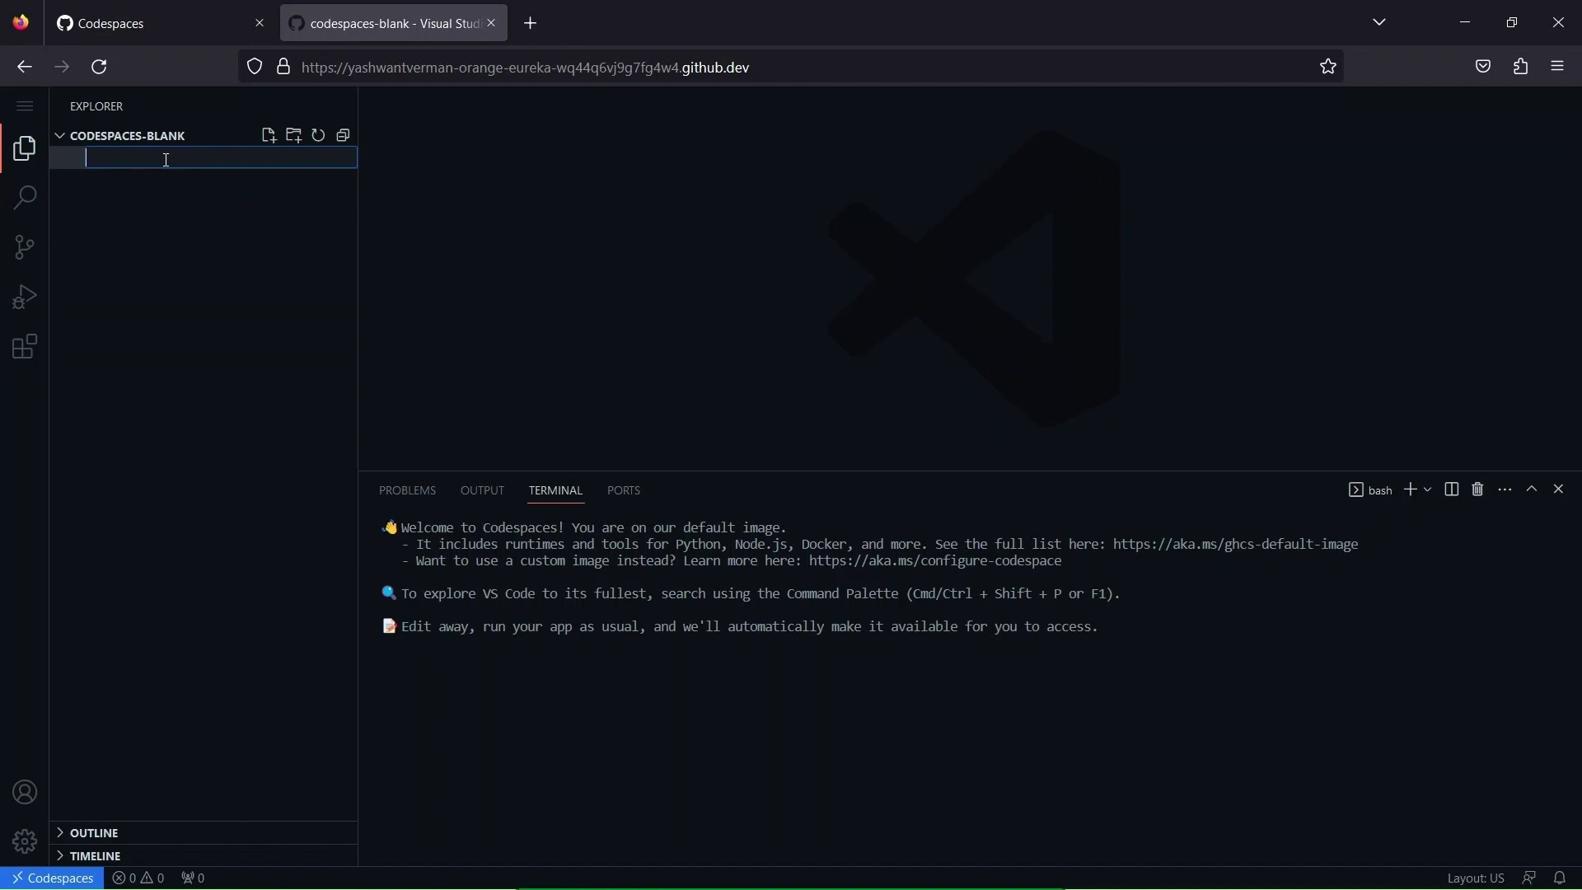
text(fir)
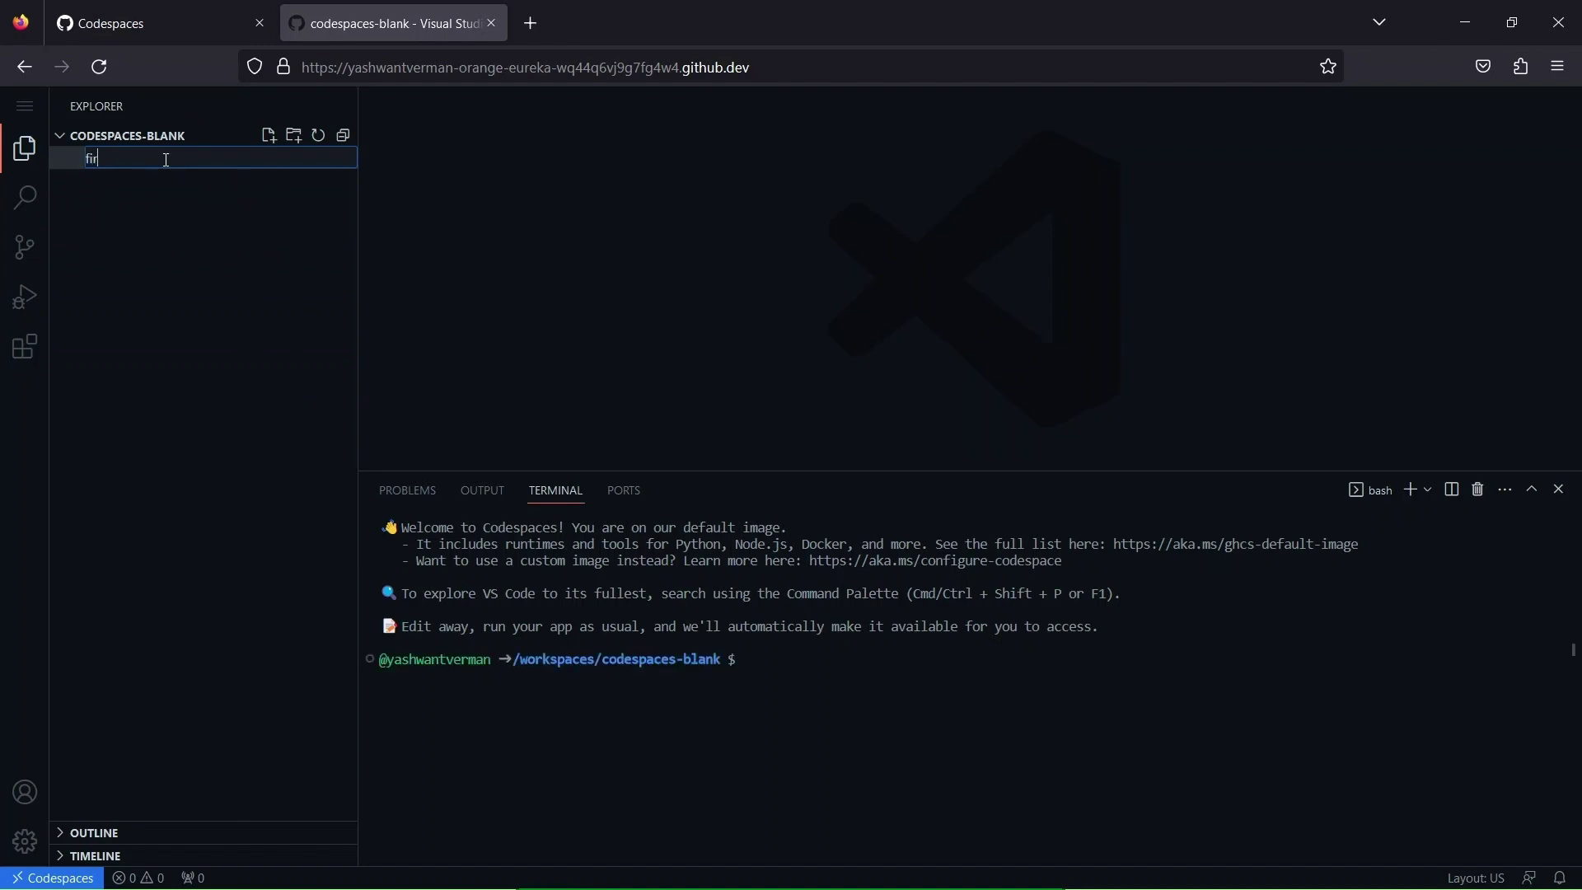
text(st)
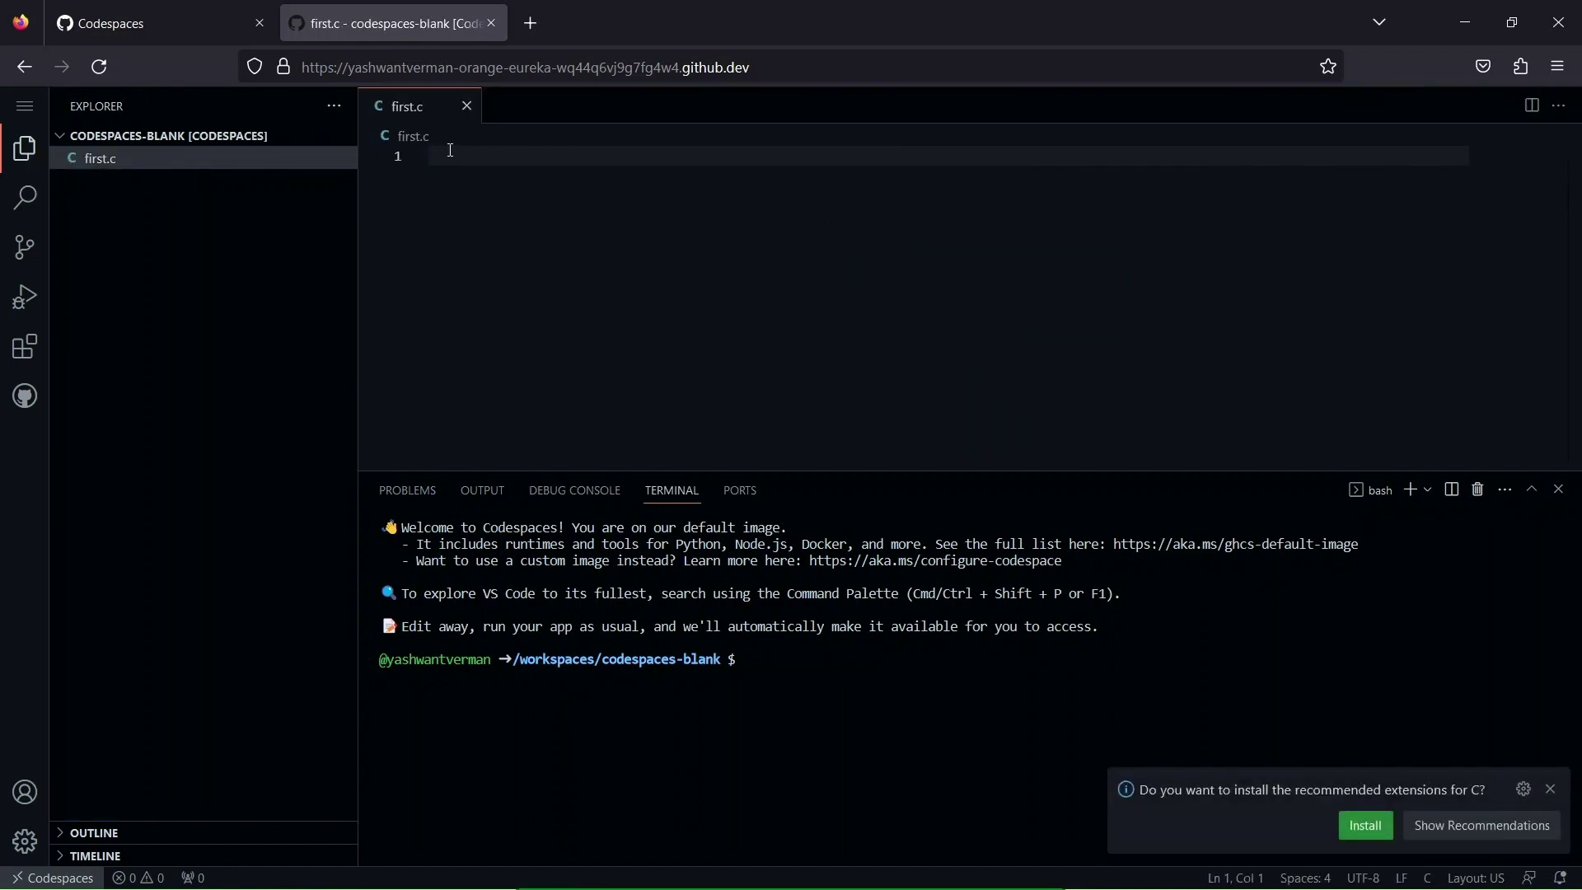
Write #include<stdio.h> and the int main(){ header in first.c.
text(#iel)
key(BackSpace)
key(BackSpace)
text(n)
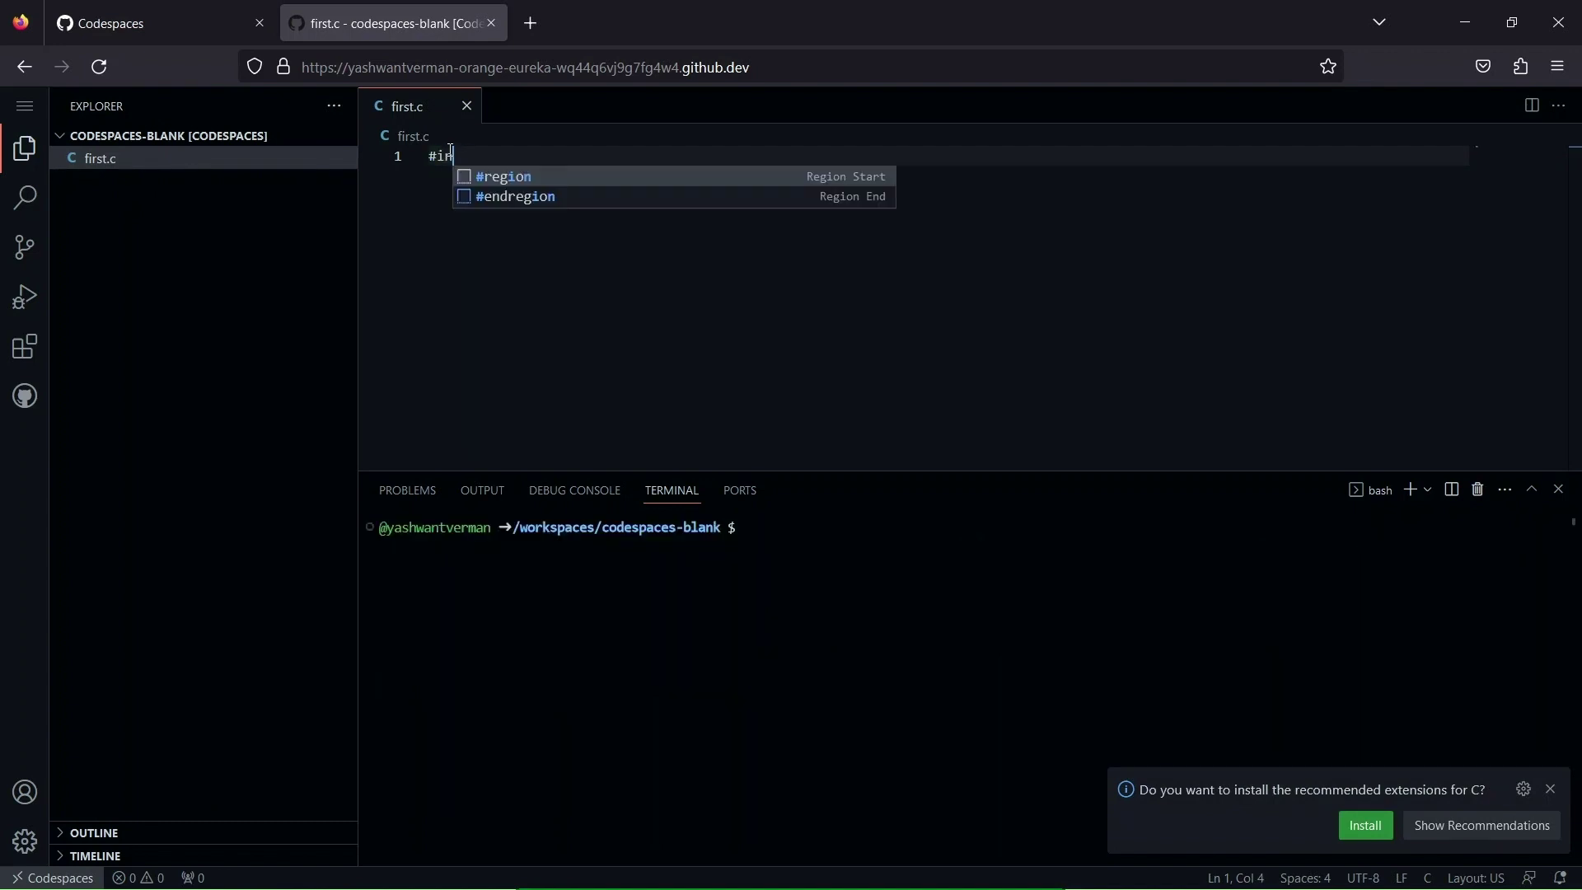
text(clude)
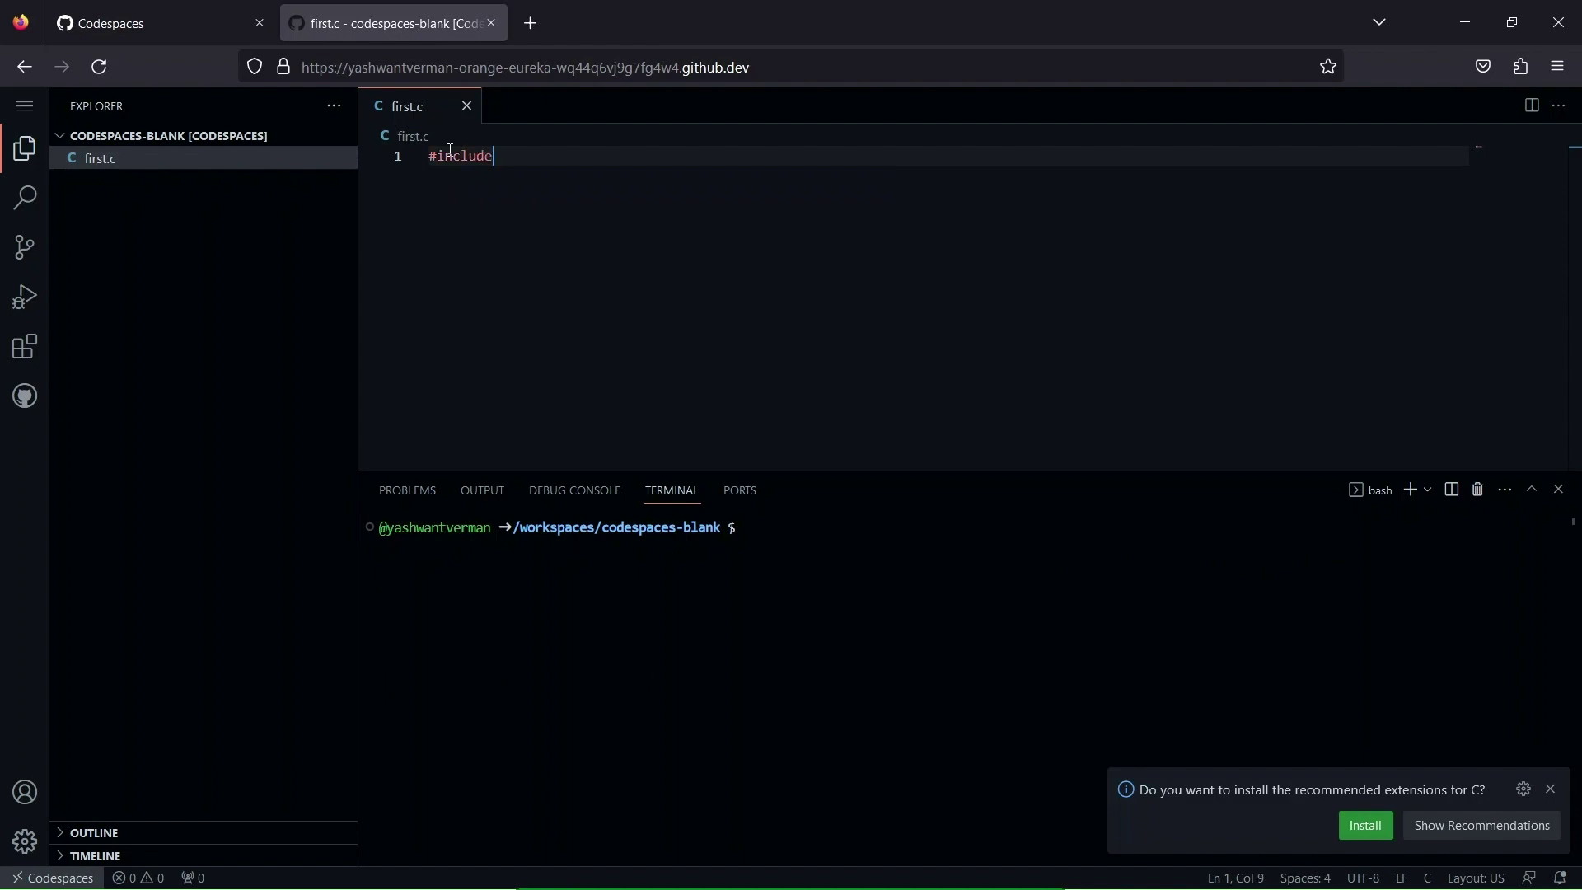
text(<s)
text(tdio.h)
text(>)
key(Return)
text(int )
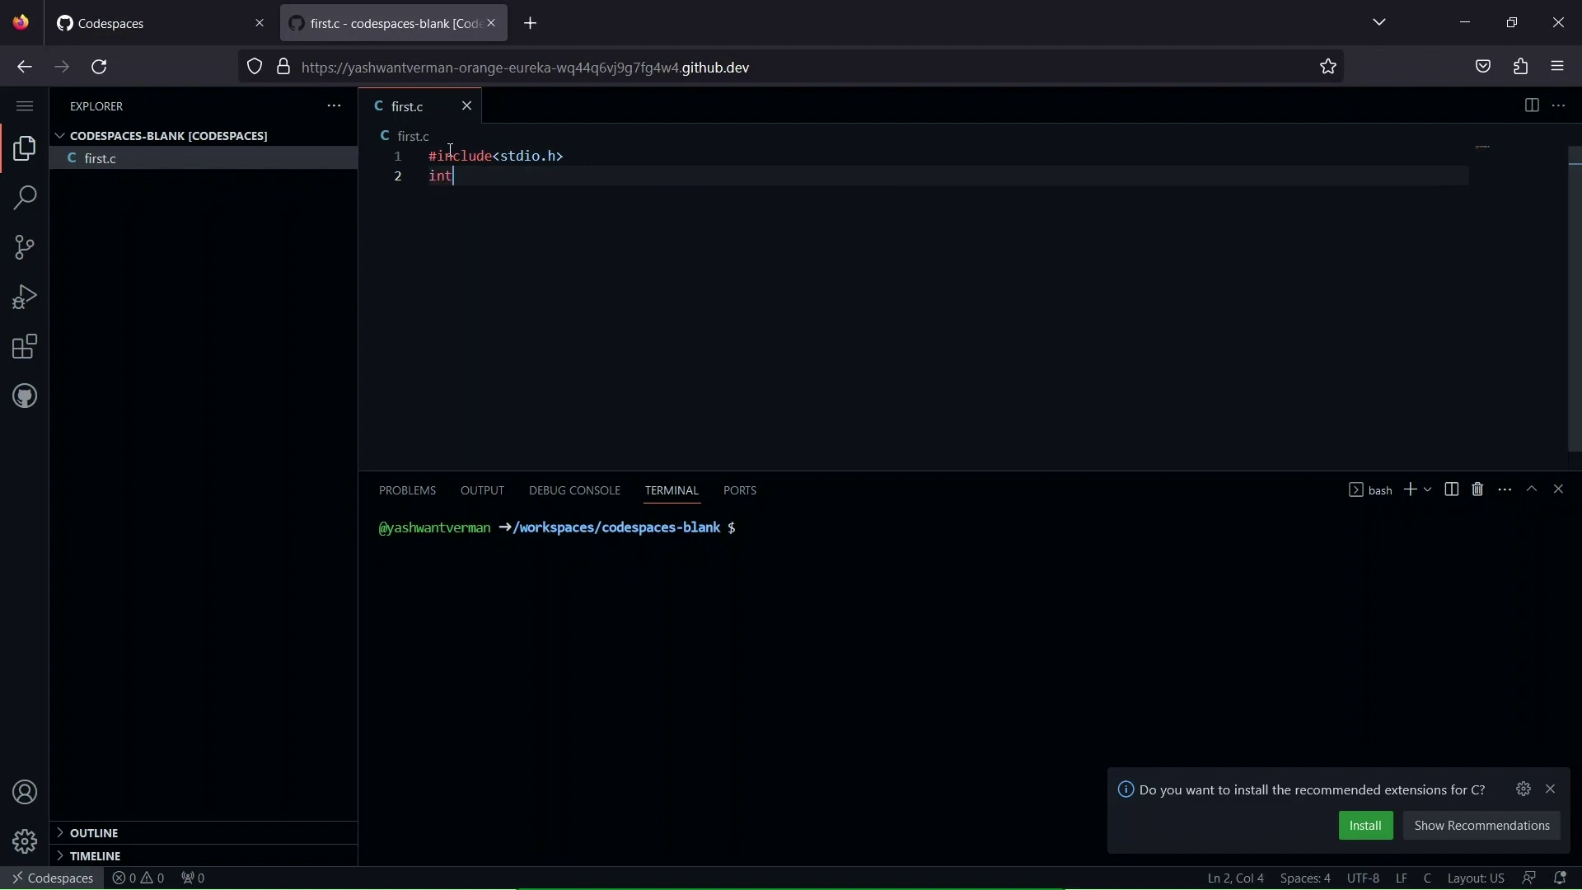
text(main)
text(())
text({)
key(Return)
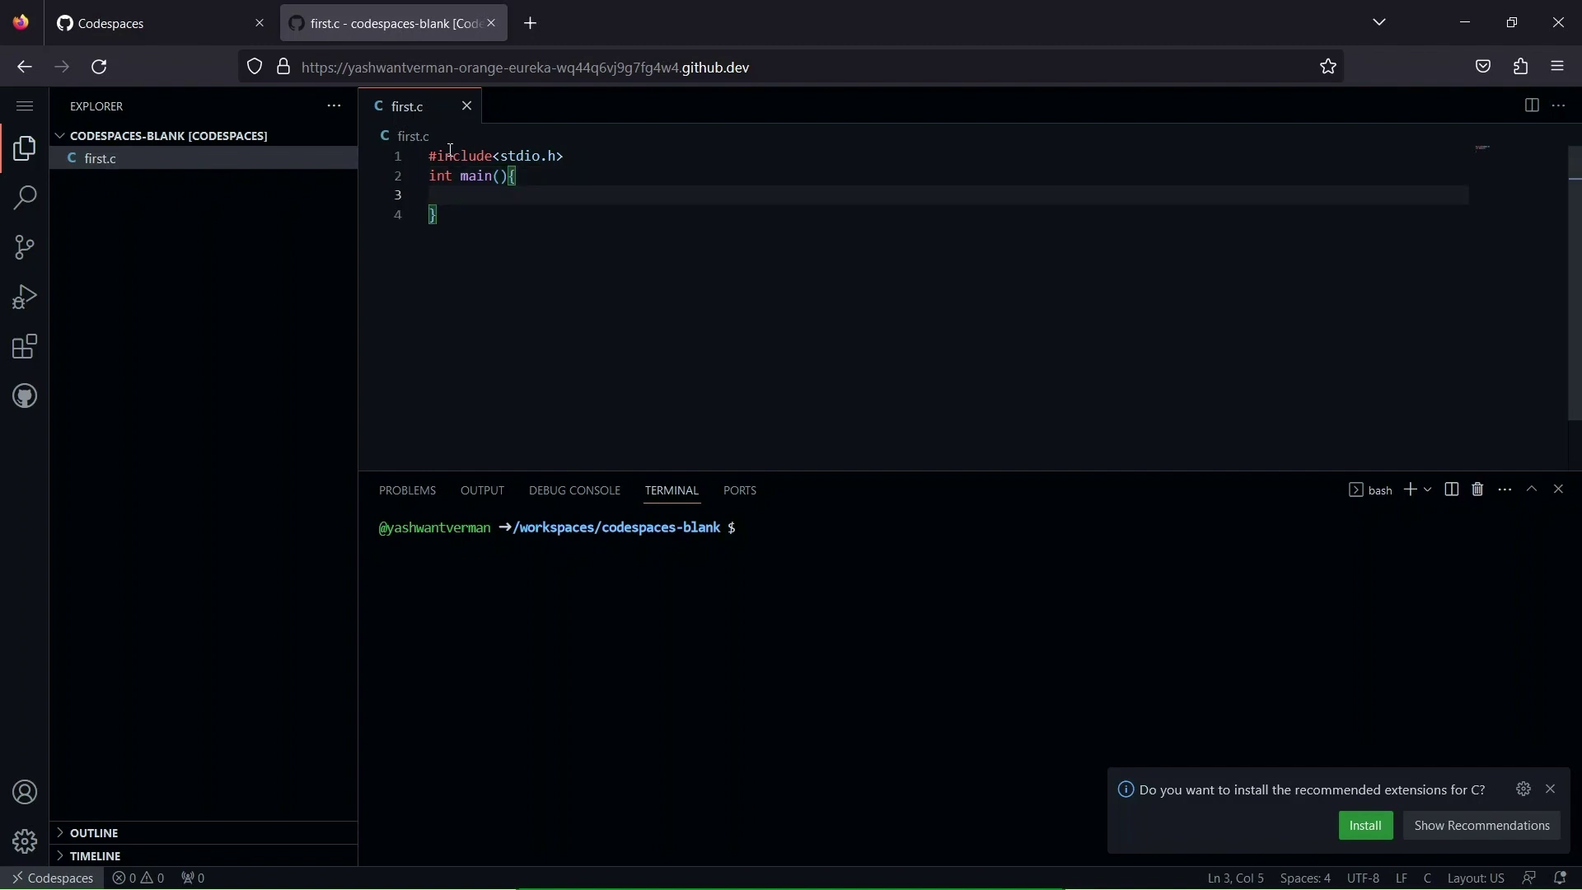
Add printf("hello world"); and return 0; inside main.
text(pring)
key(BackSpace)
text(tf)
text(d)
key(BackSpace)
text(()
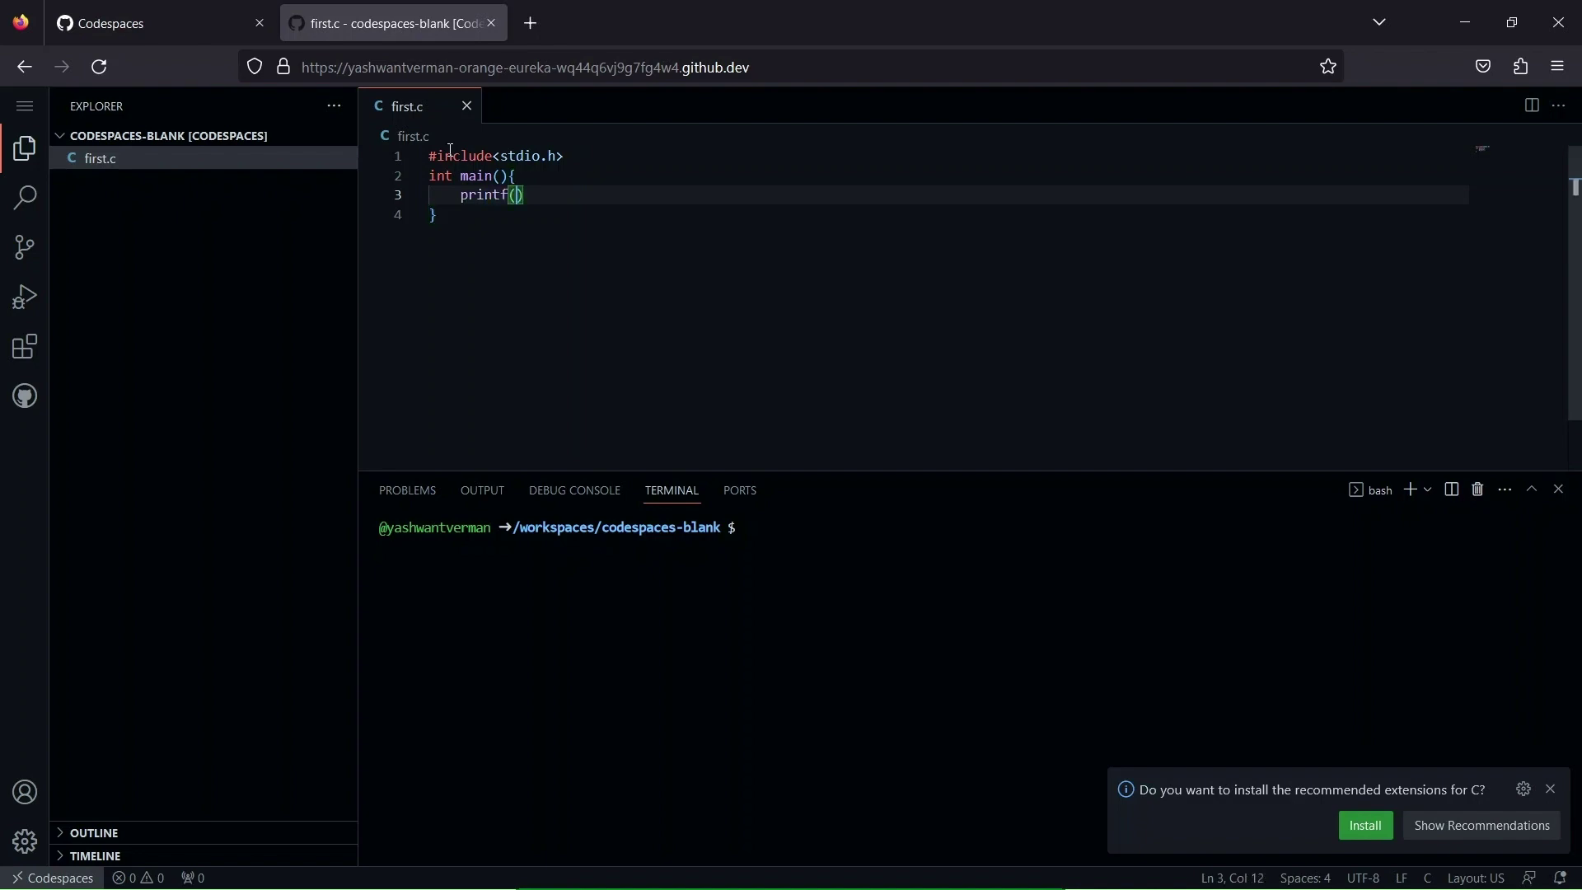
text(")
text(hellow)
key(BackSpace)
key(BackSpace)
text(wo)
text(rld)
text(");)
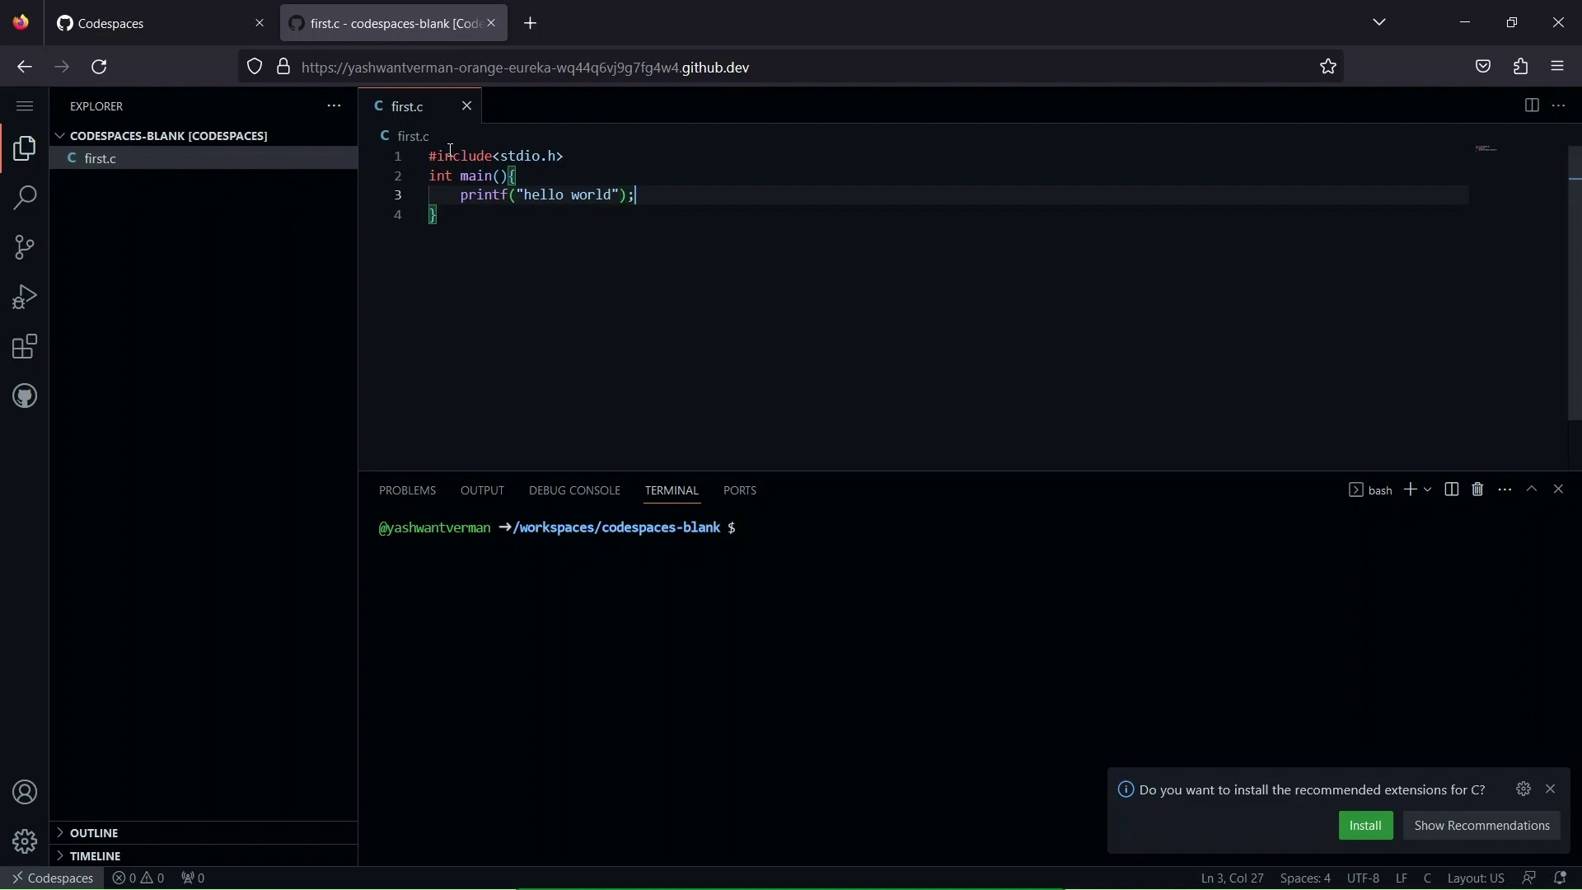
key(Return)
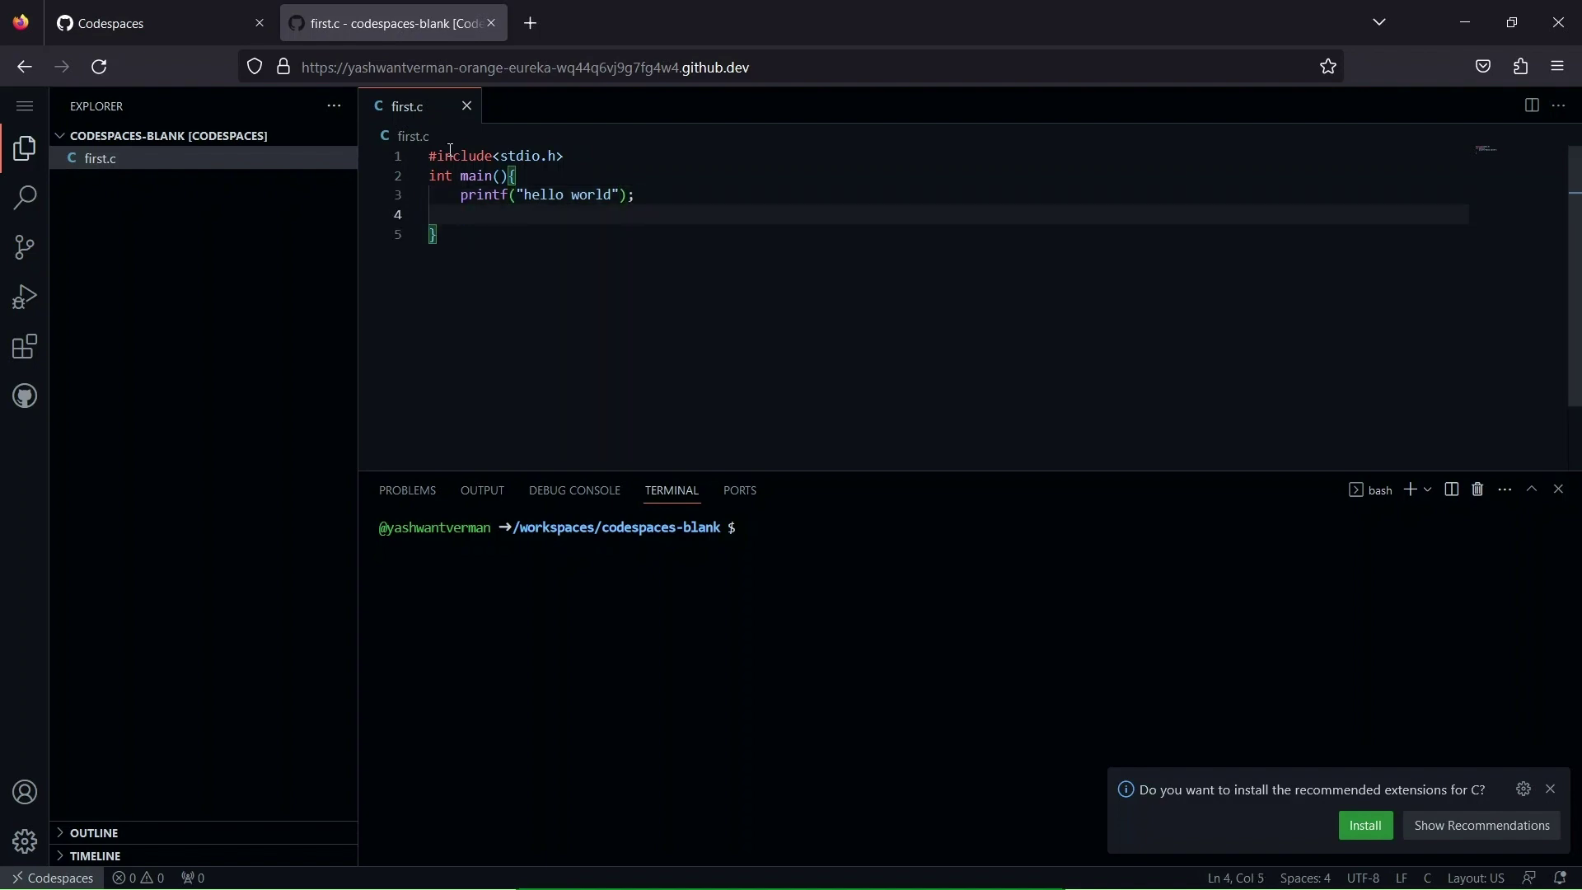
text(return)
text( 0)
text(;)
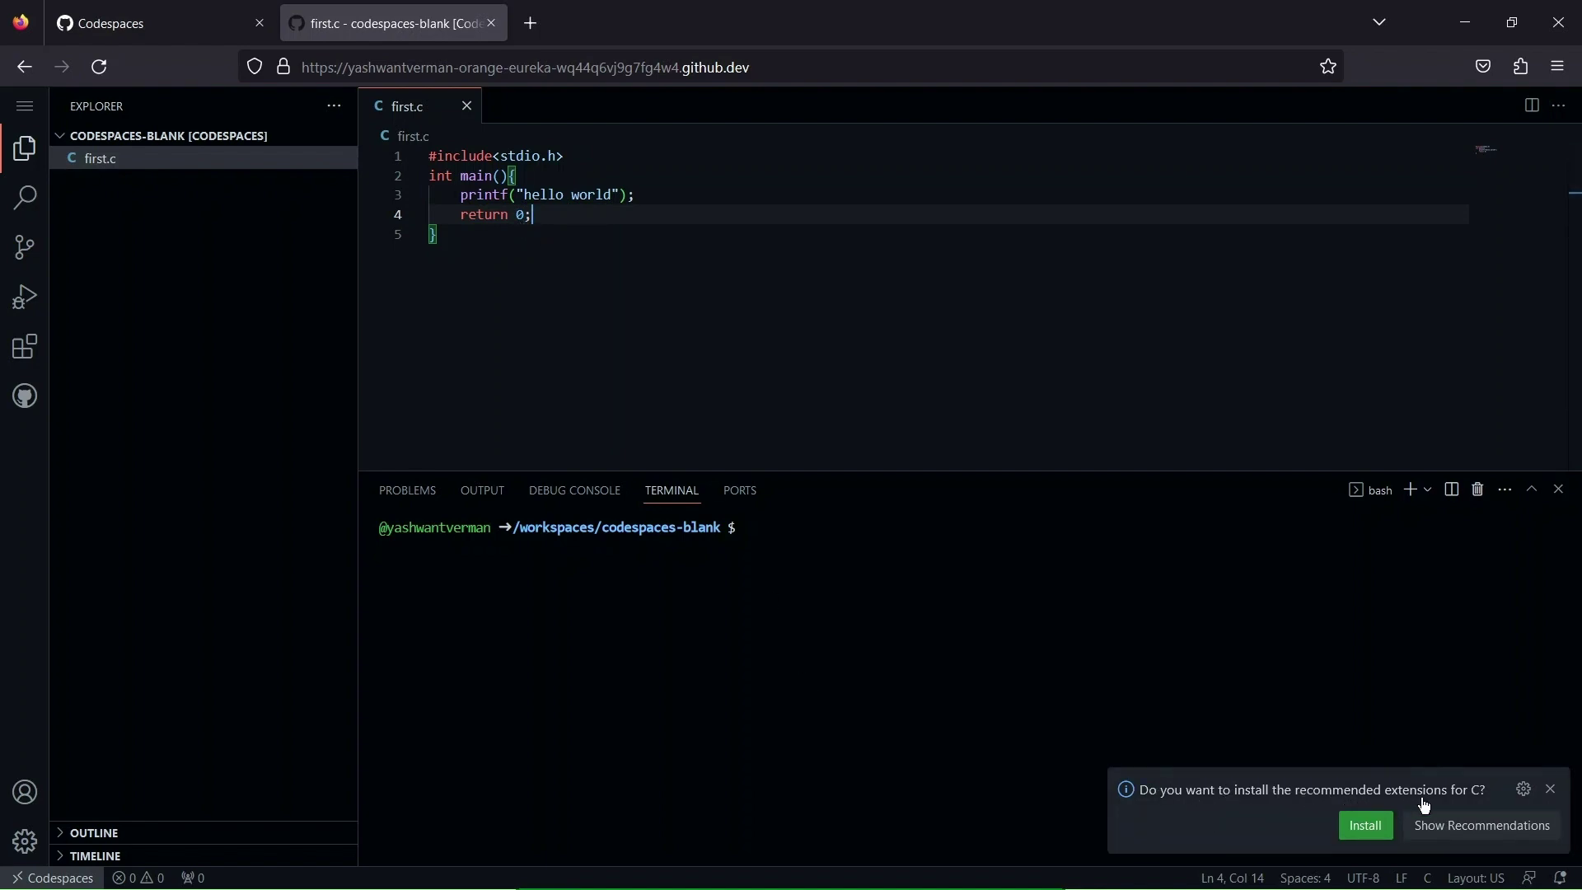
Install the C/C++ Extension Pack, return to first.c, and start debugging it.
click(1394, 829)
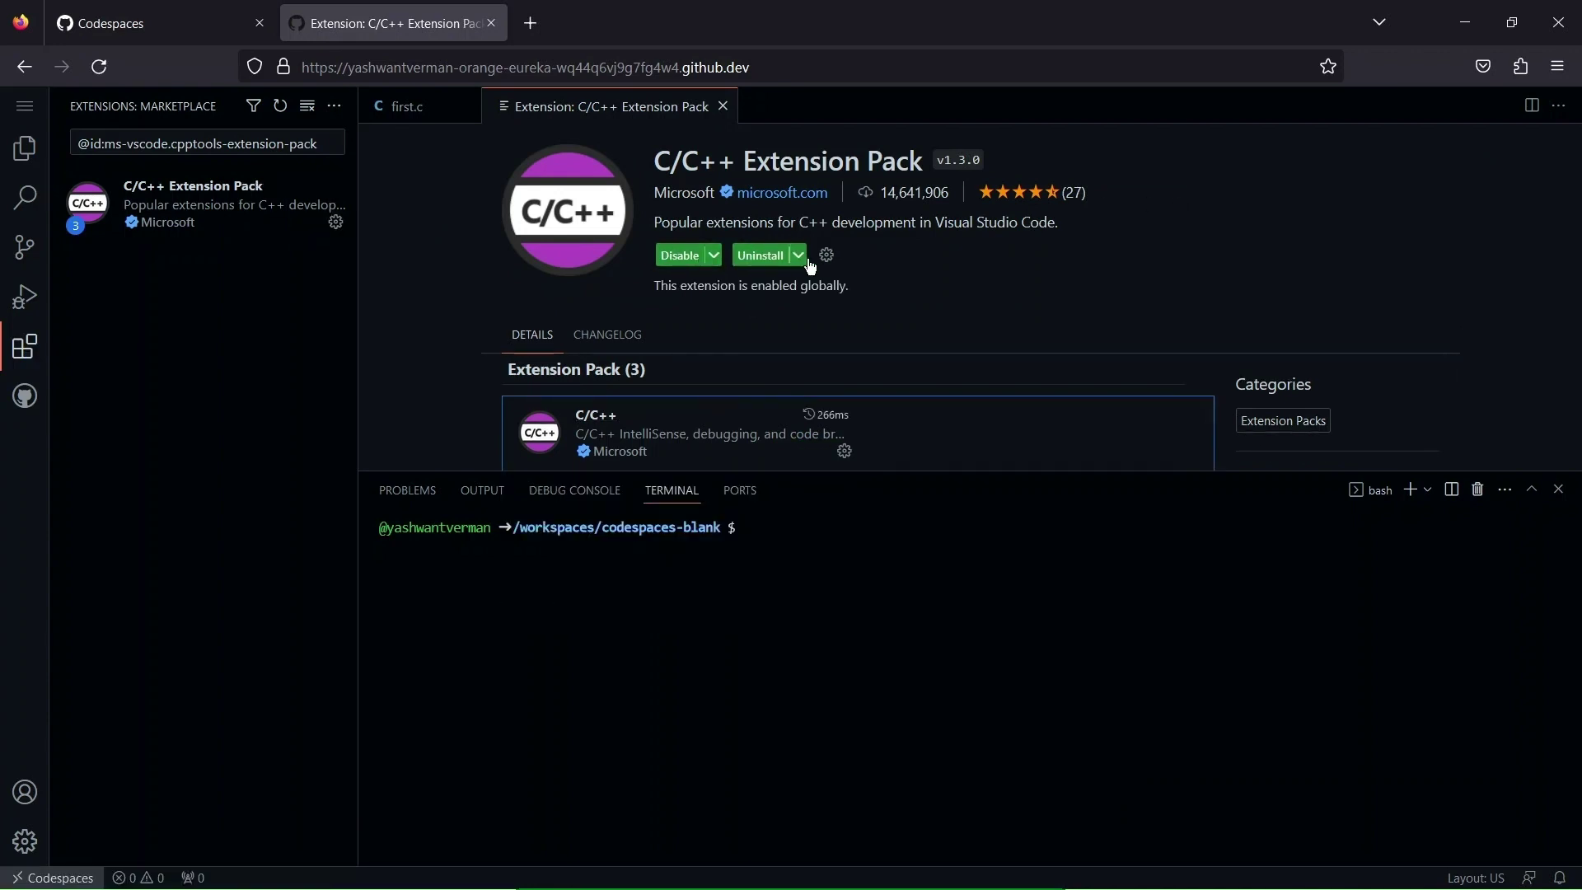
click(723, 106)
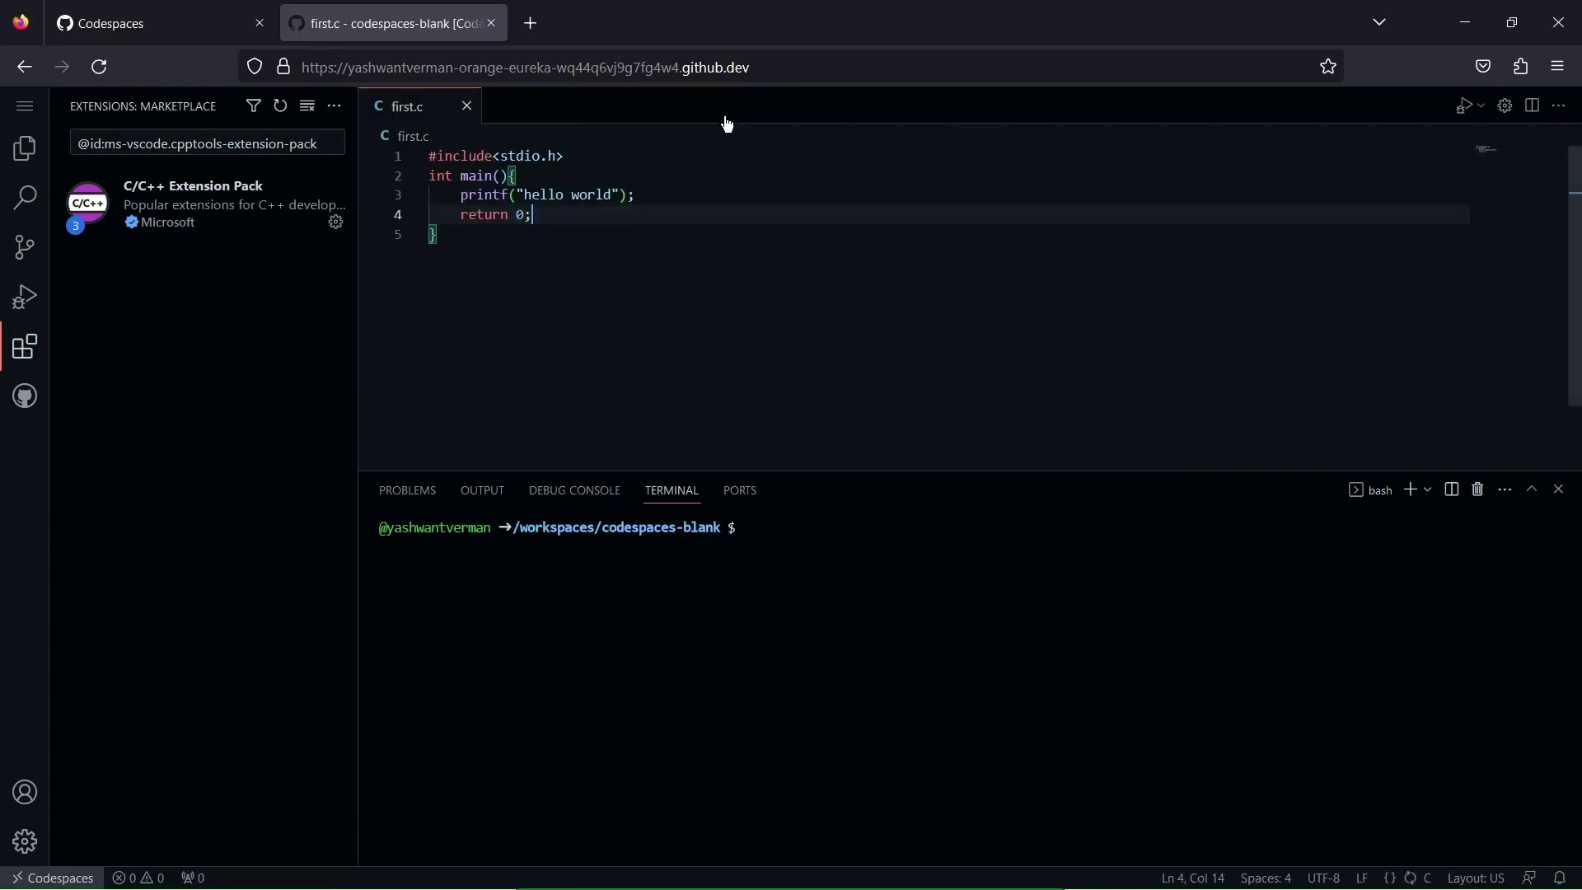
click(25, 107)
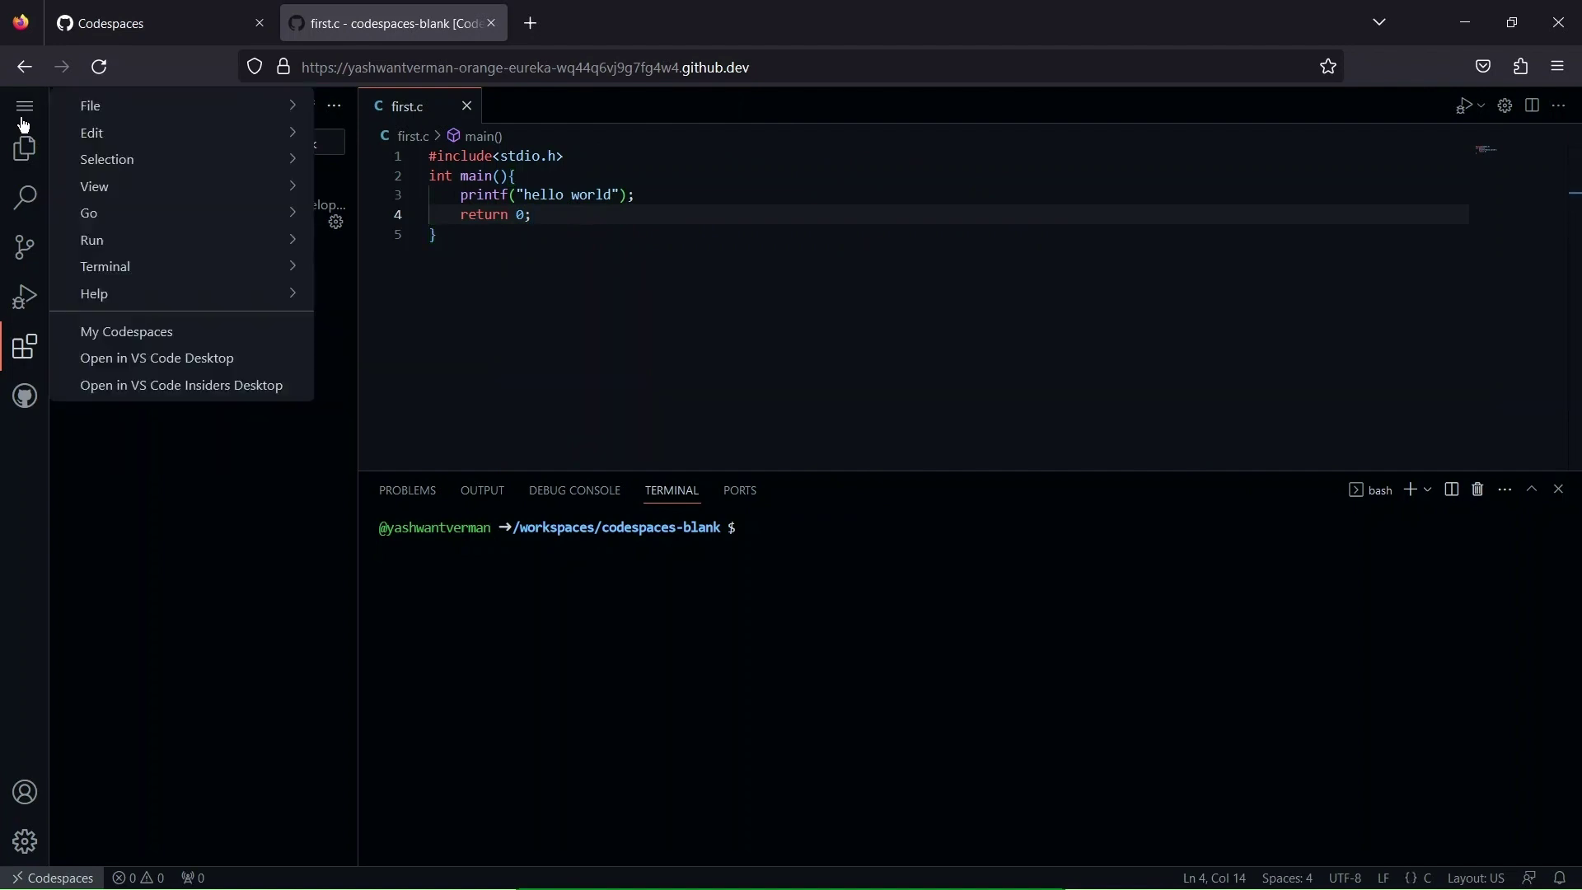
mouse_move(145, 240)
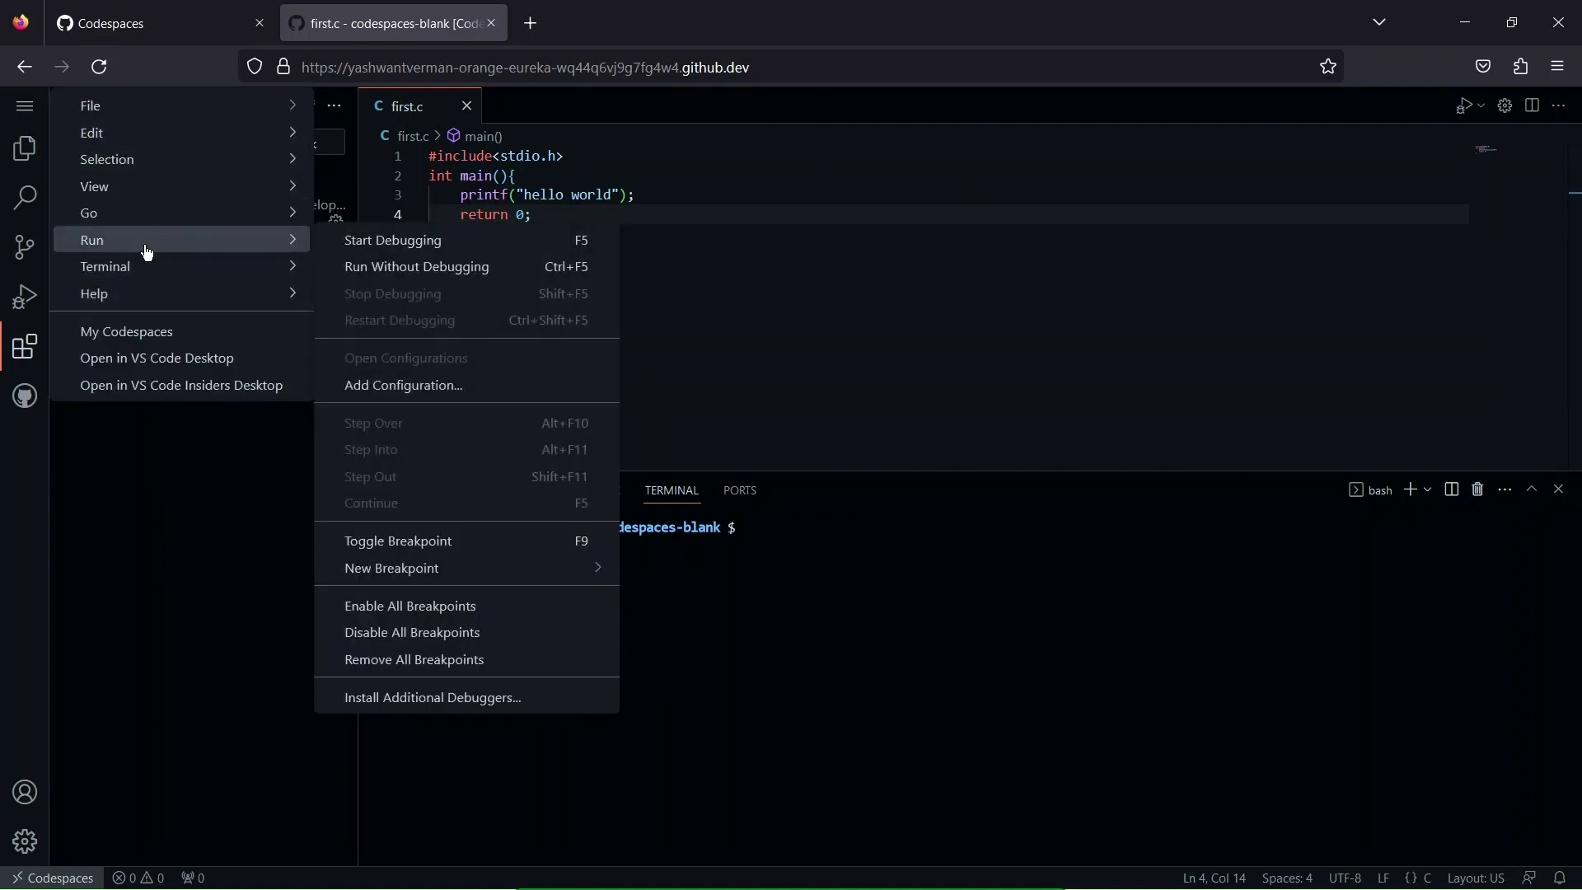
click(376, 247)
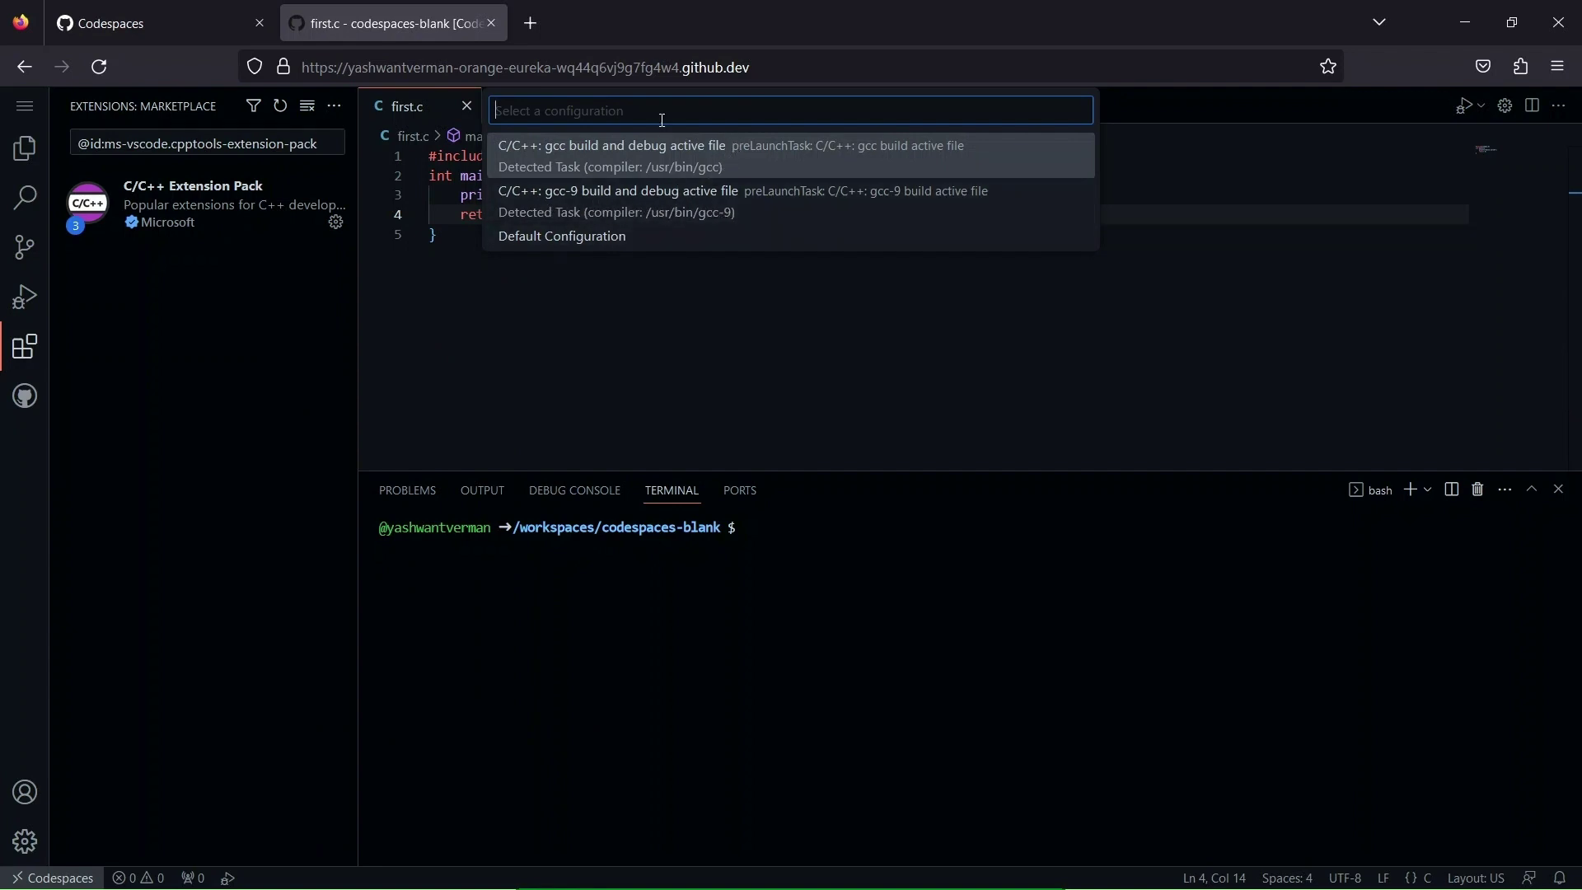
Run first.c with 'C/C++: gcc build and debug active file' and confirm 'hello world' in the terminal.
click(655, 173)
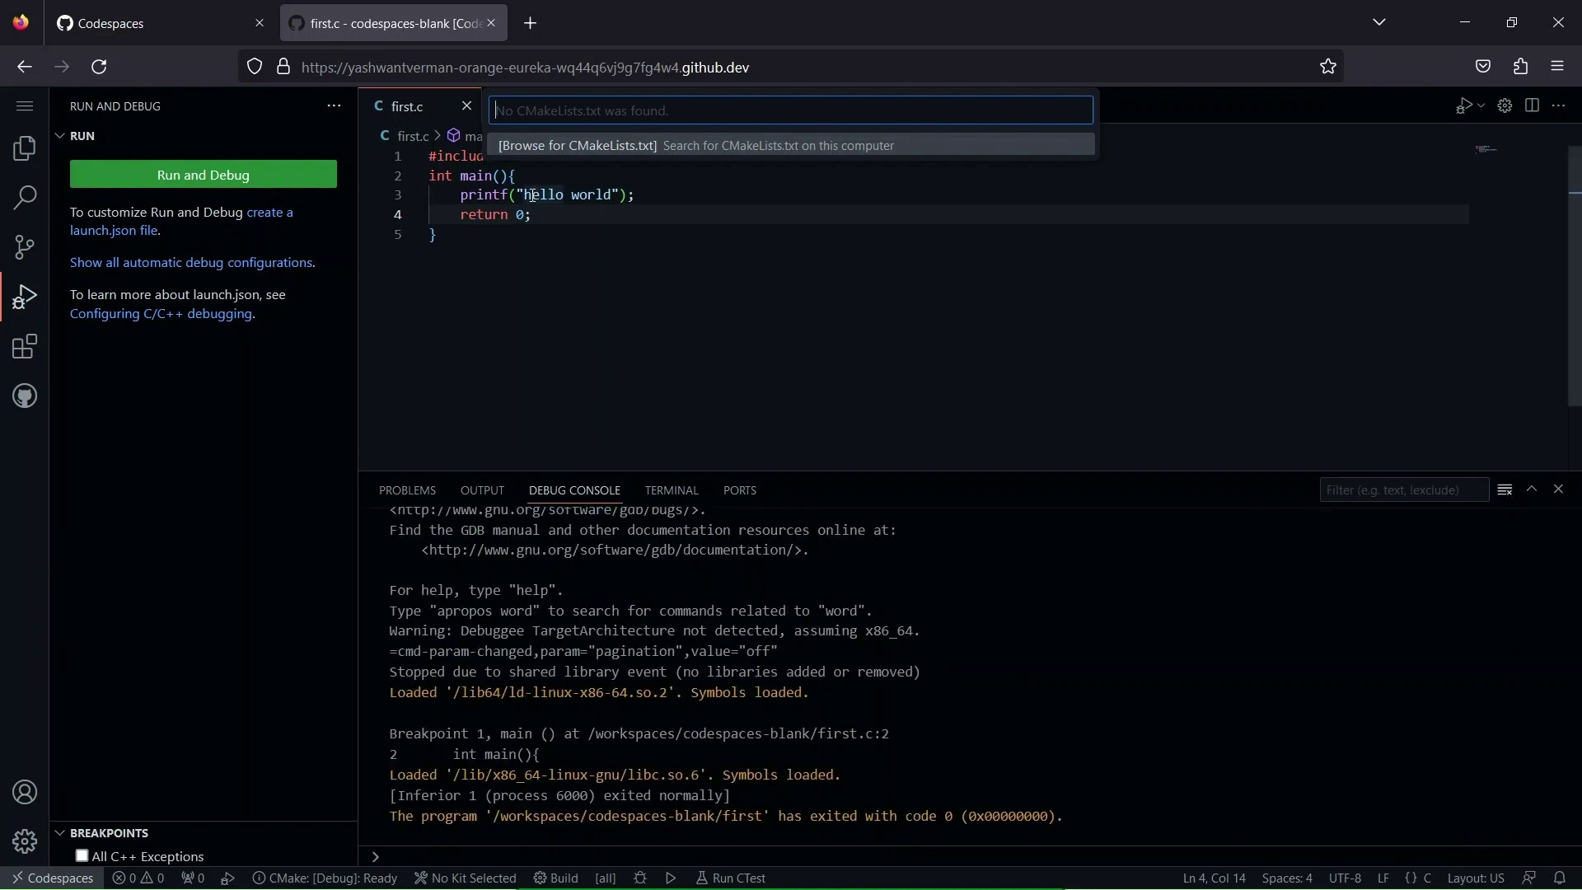
click(657, 504)
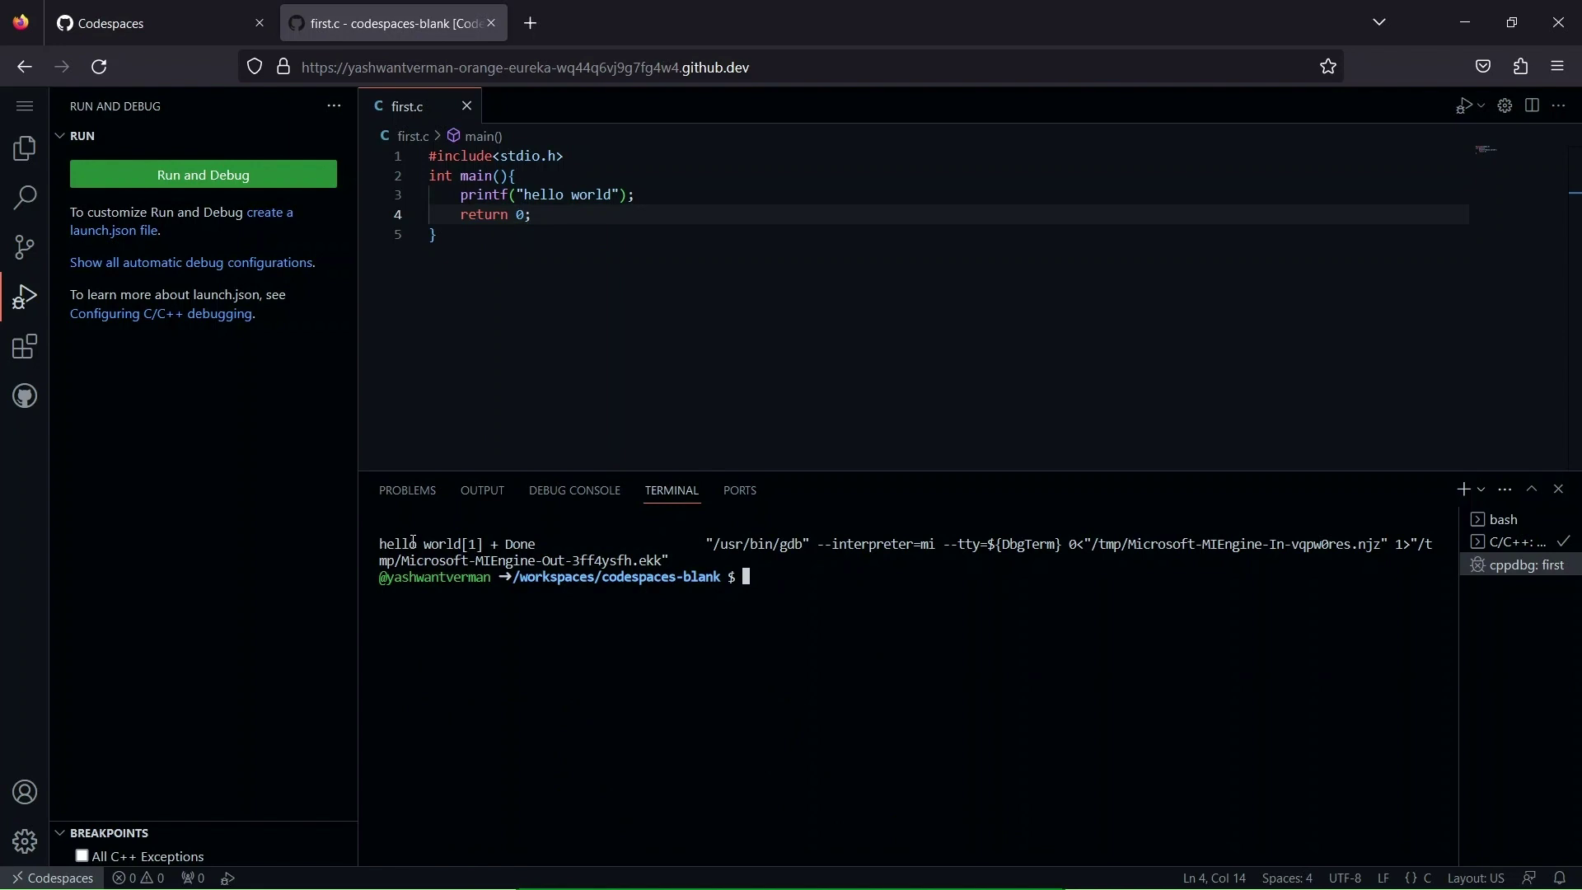
drag(413, 541, 458, 558)
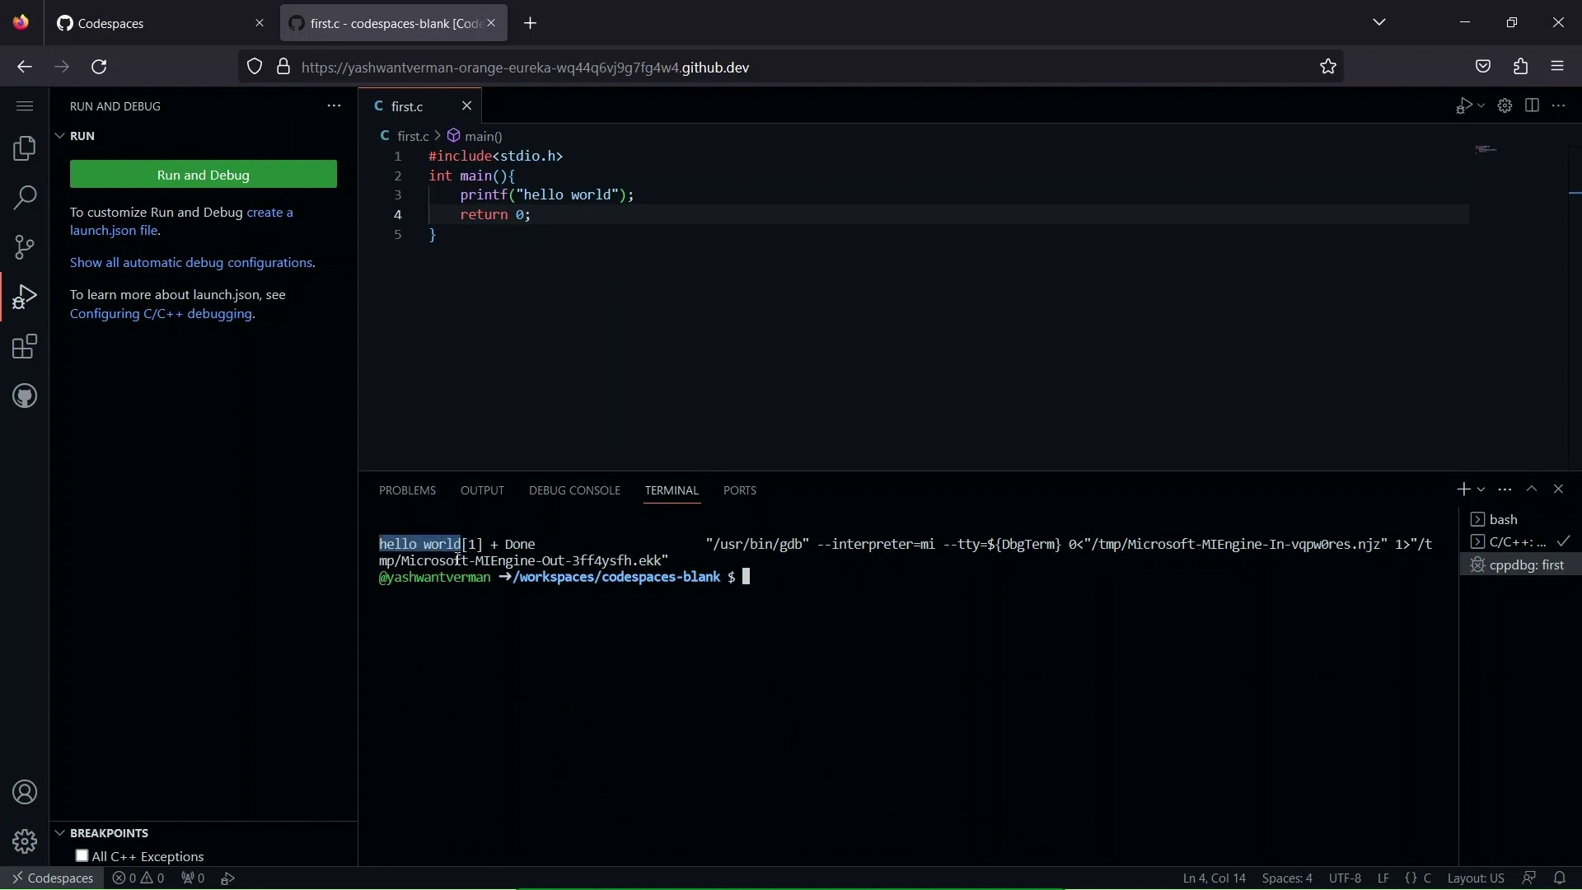
click(476, 695)
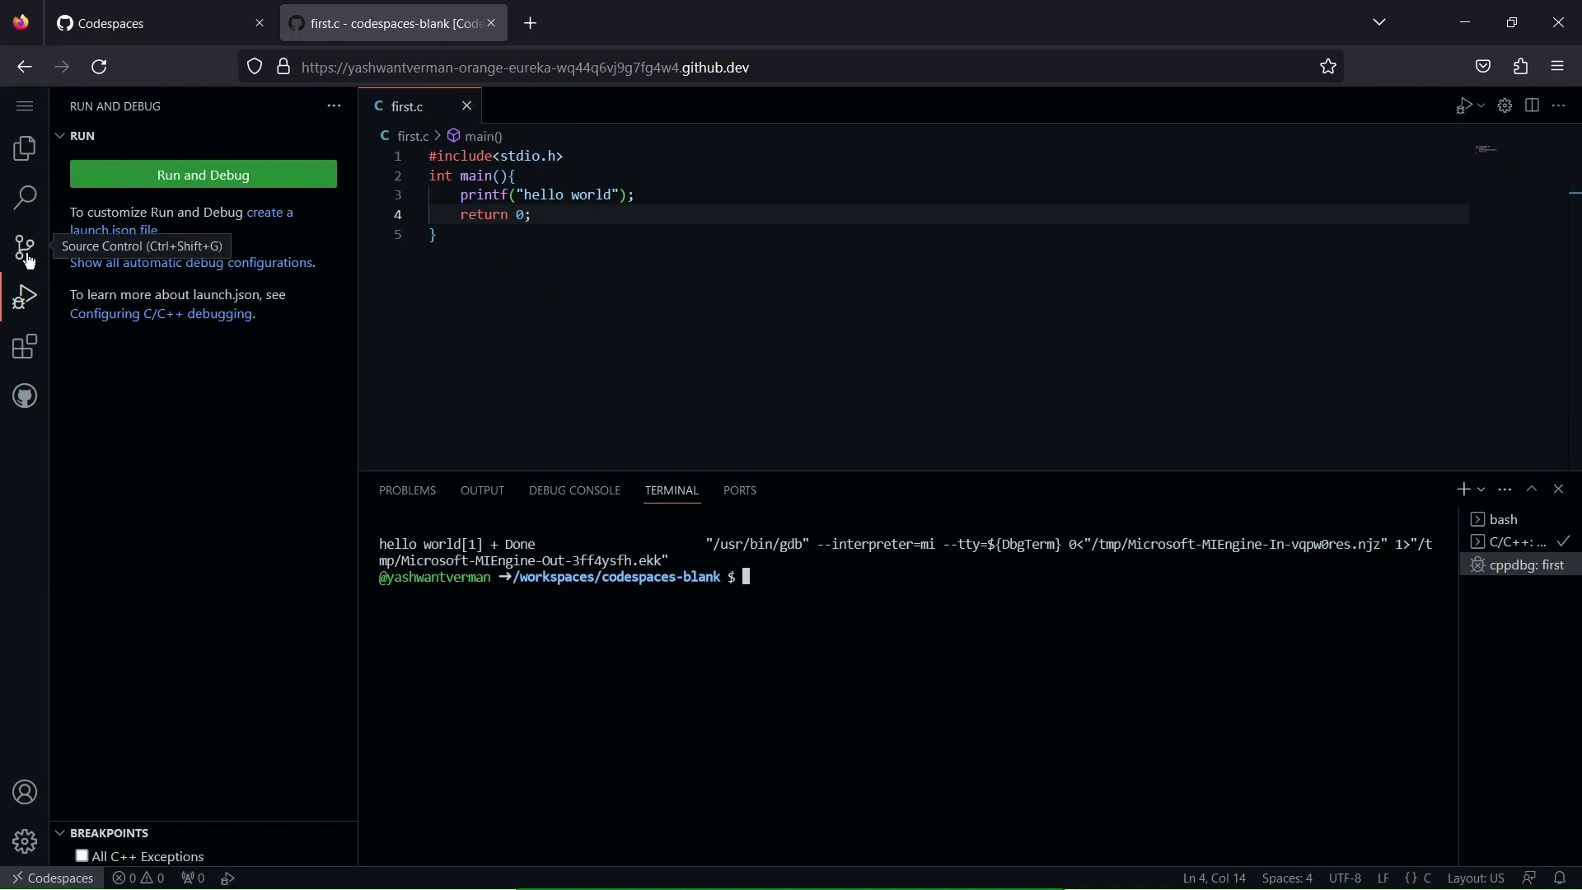
Close the codespace's browser tab.
click(33, 121)
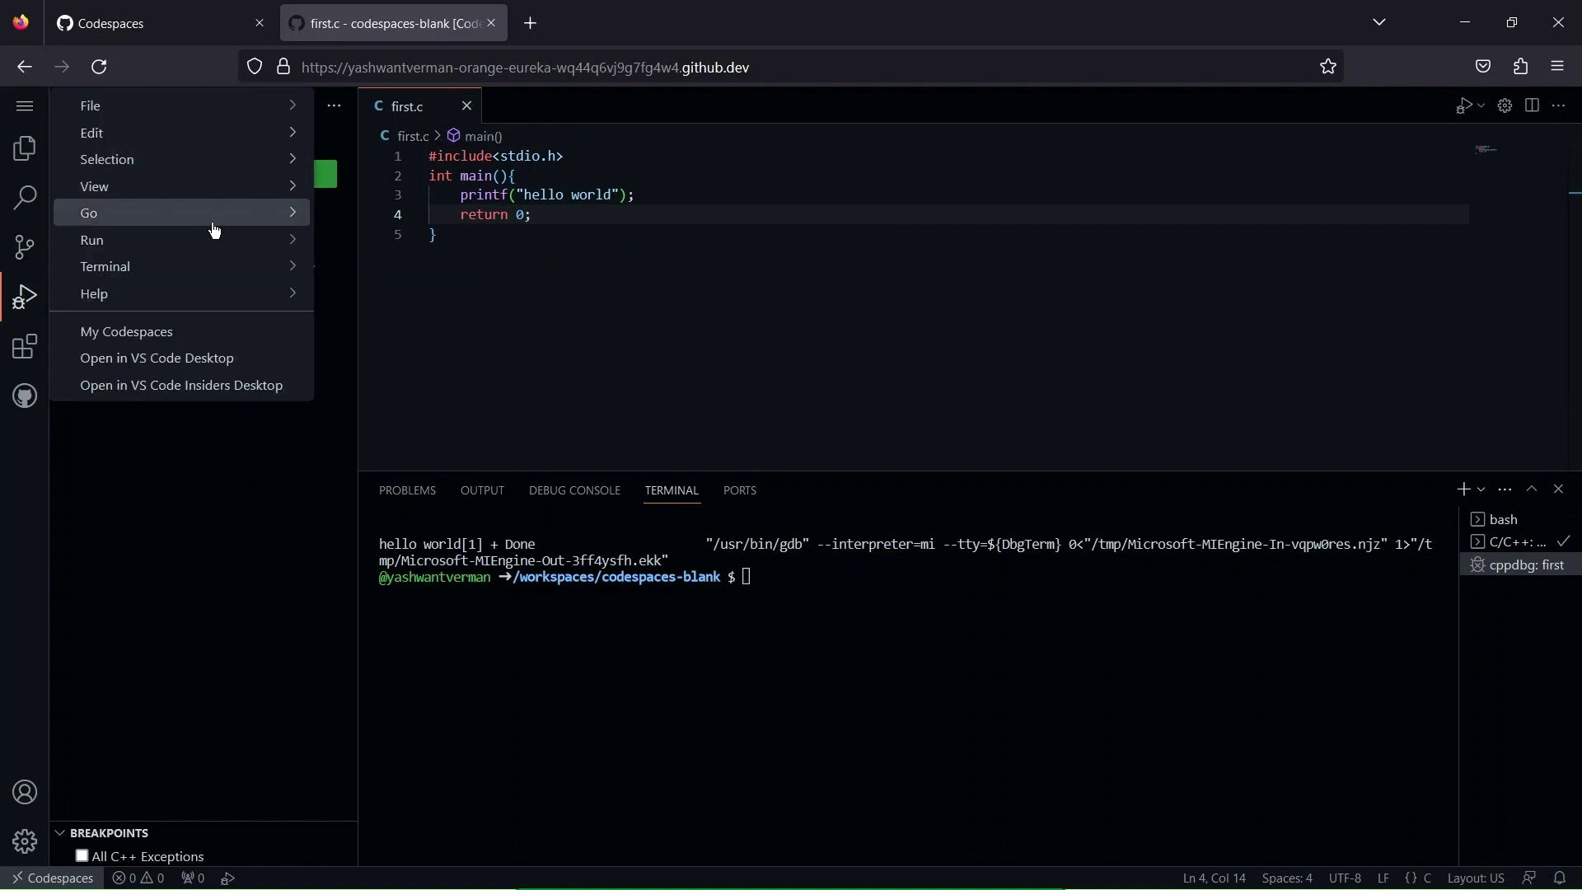
click(150, 498)
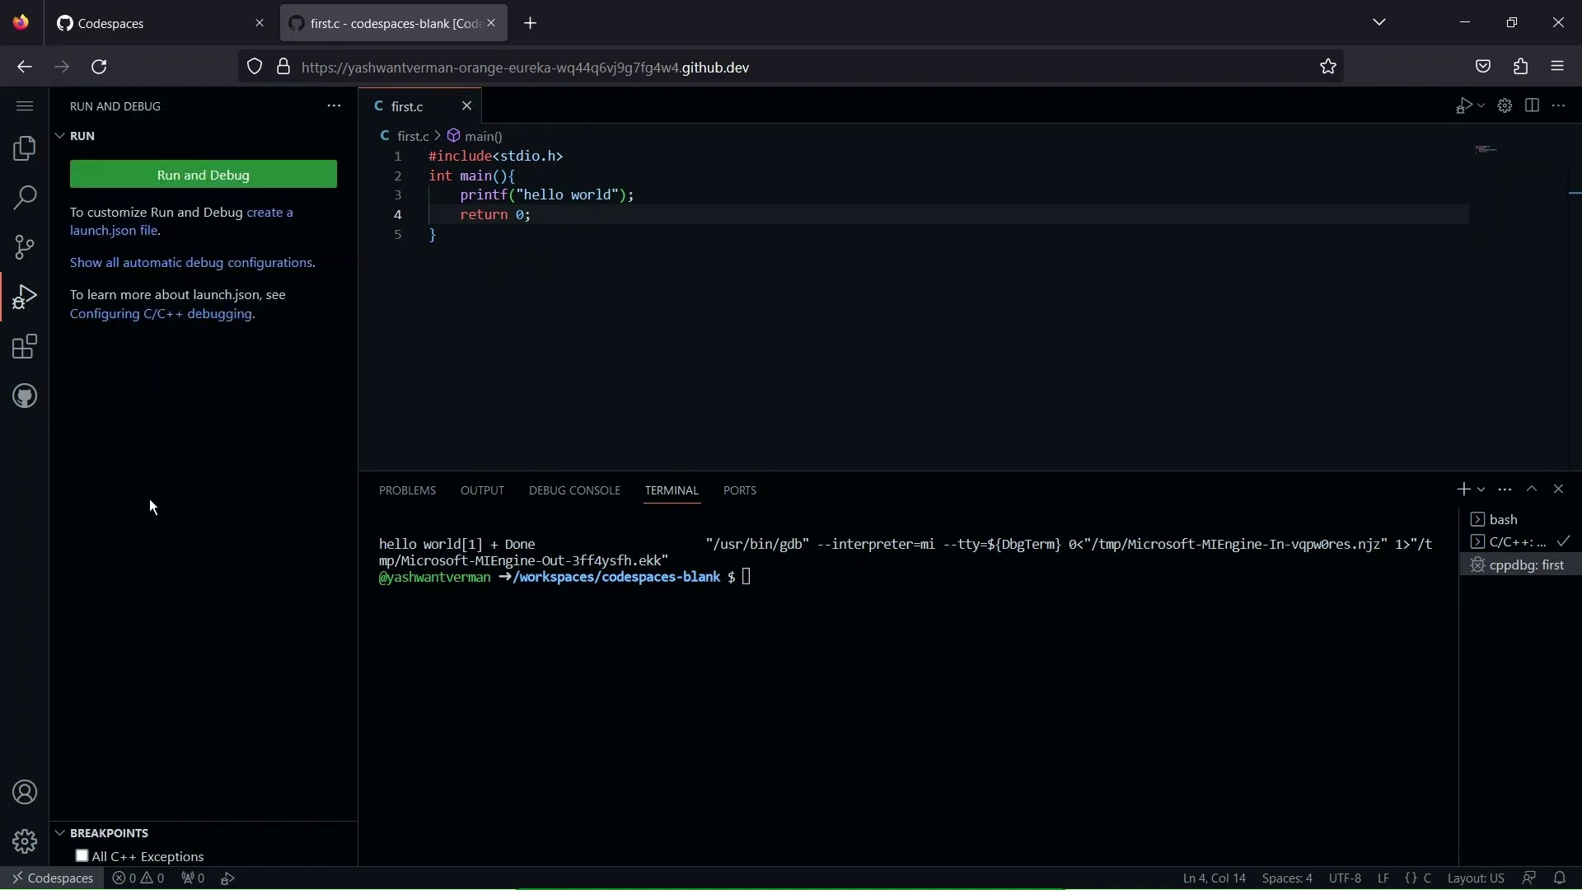
click(492, 23)
Go to the Marketplace and browse apps such as CircleCI, Imgbot and CodeFactor.
click(639, 124)
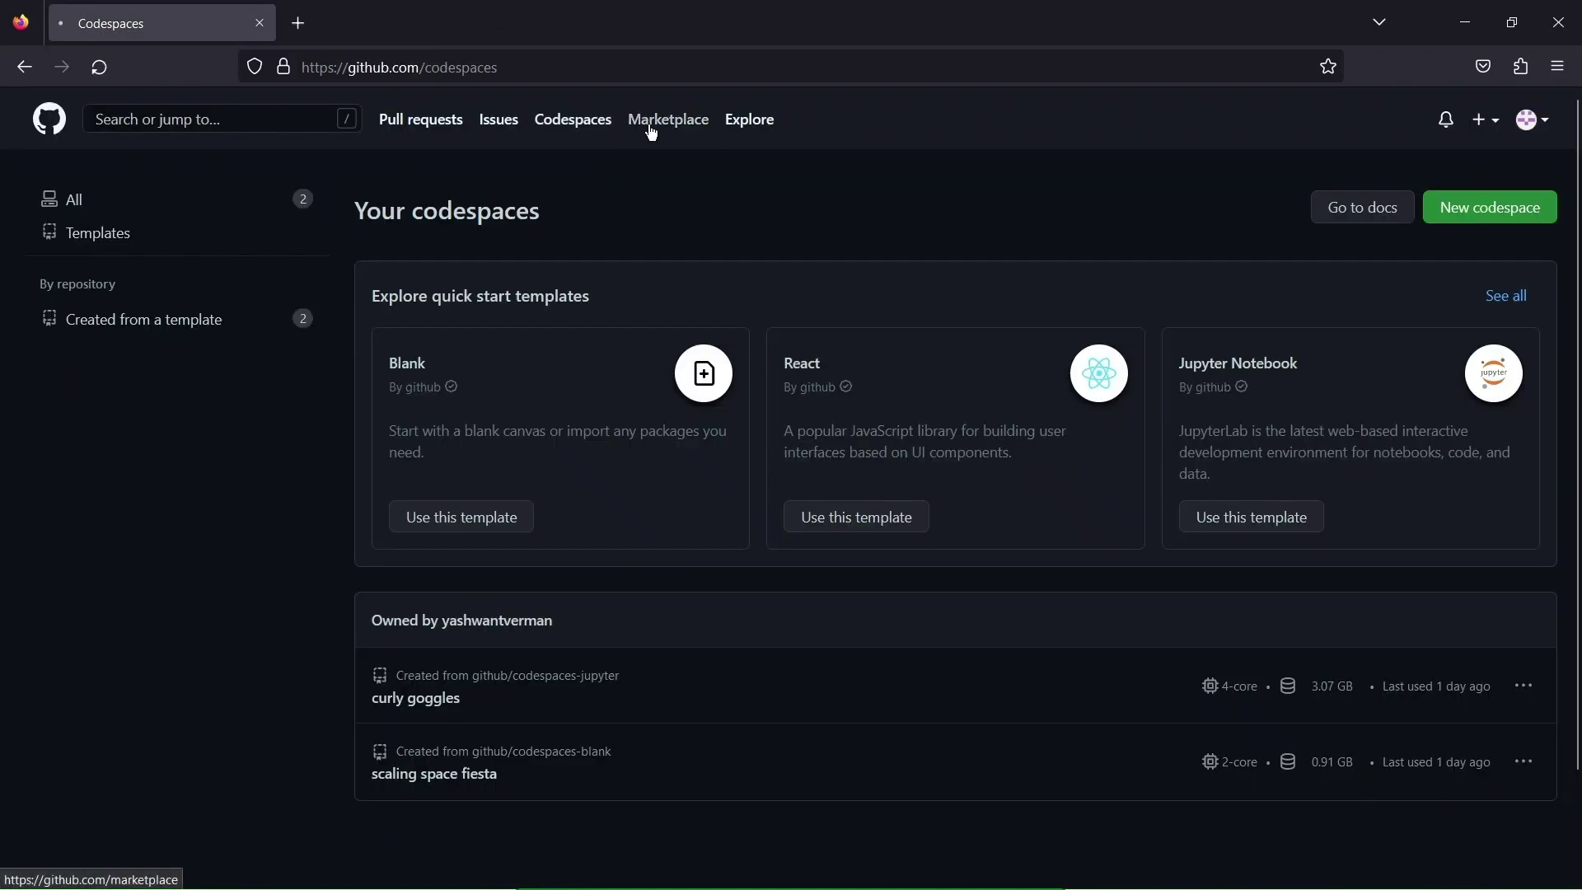
scroll(647, 620, down, 3)
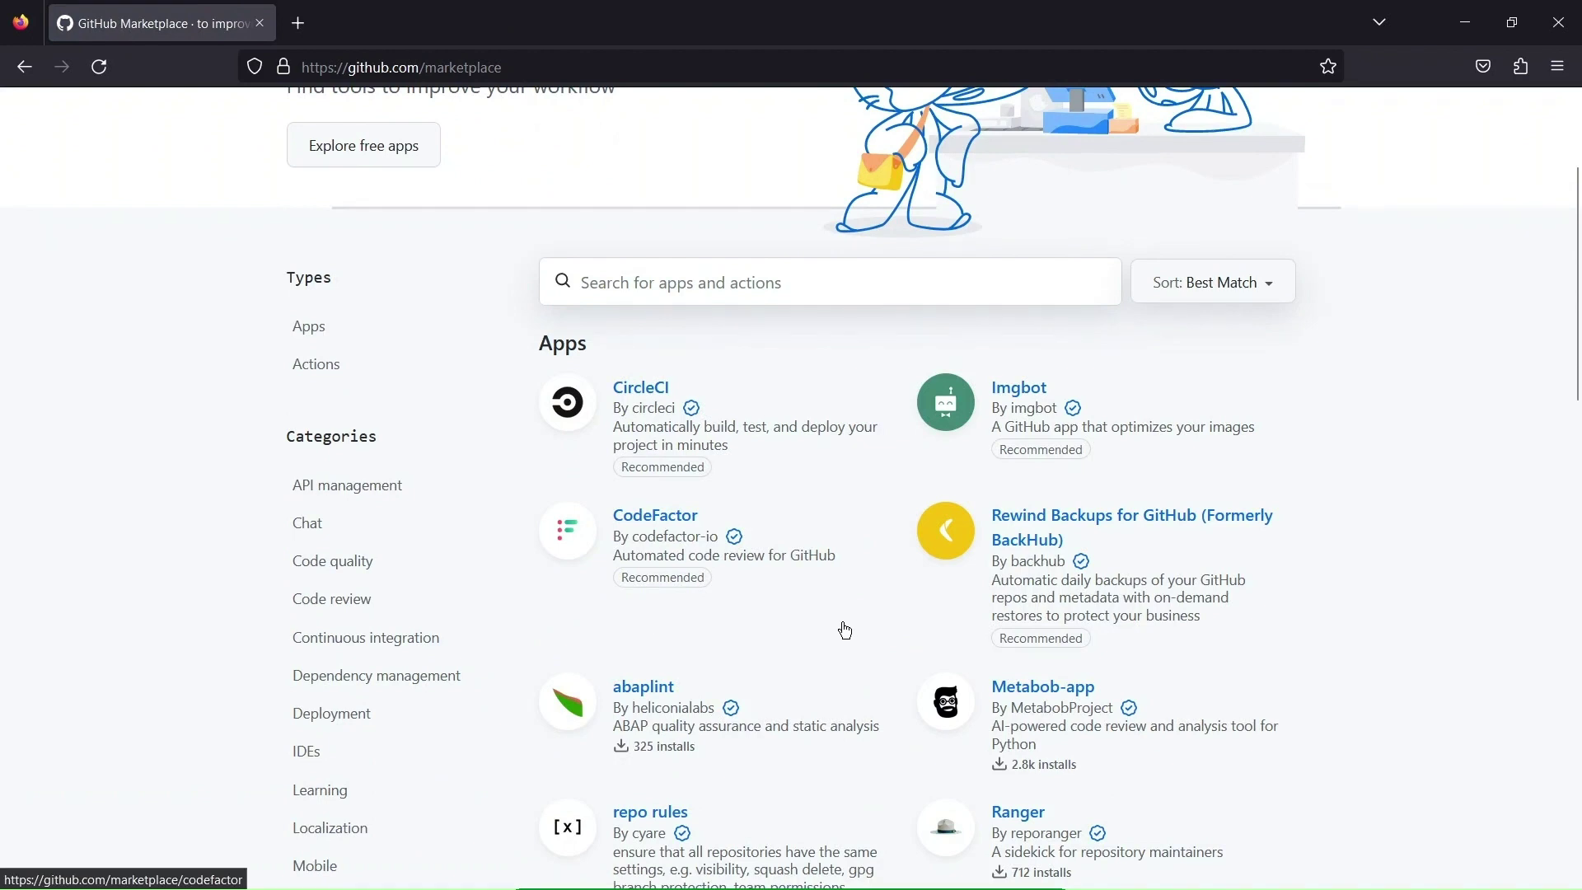
scroll(842, 630, down, 2)
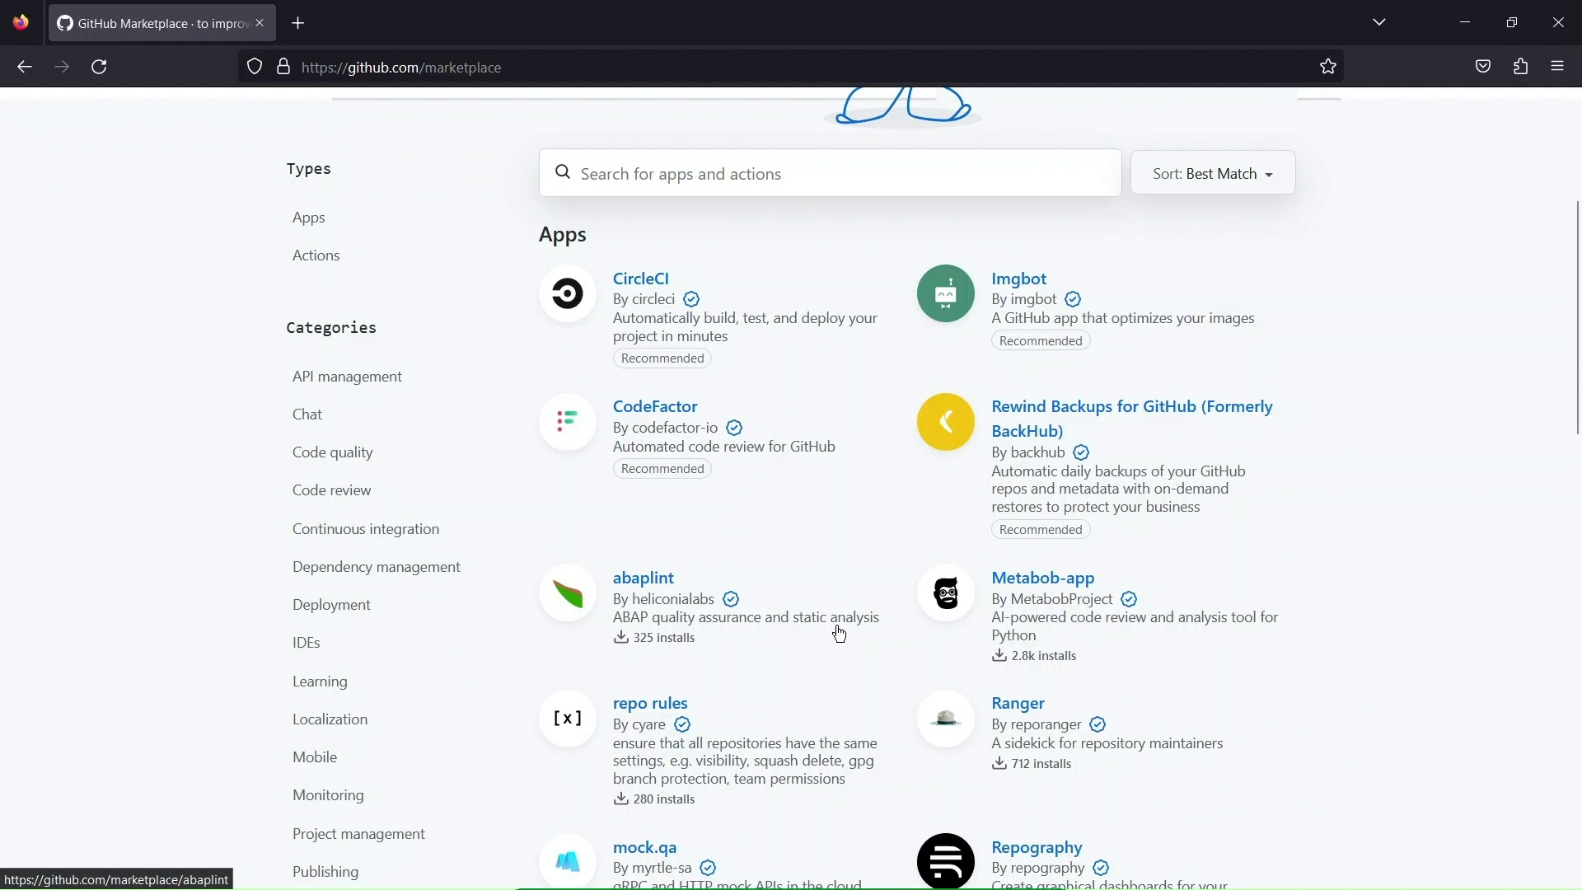
scroll(832, 633, down, 4)
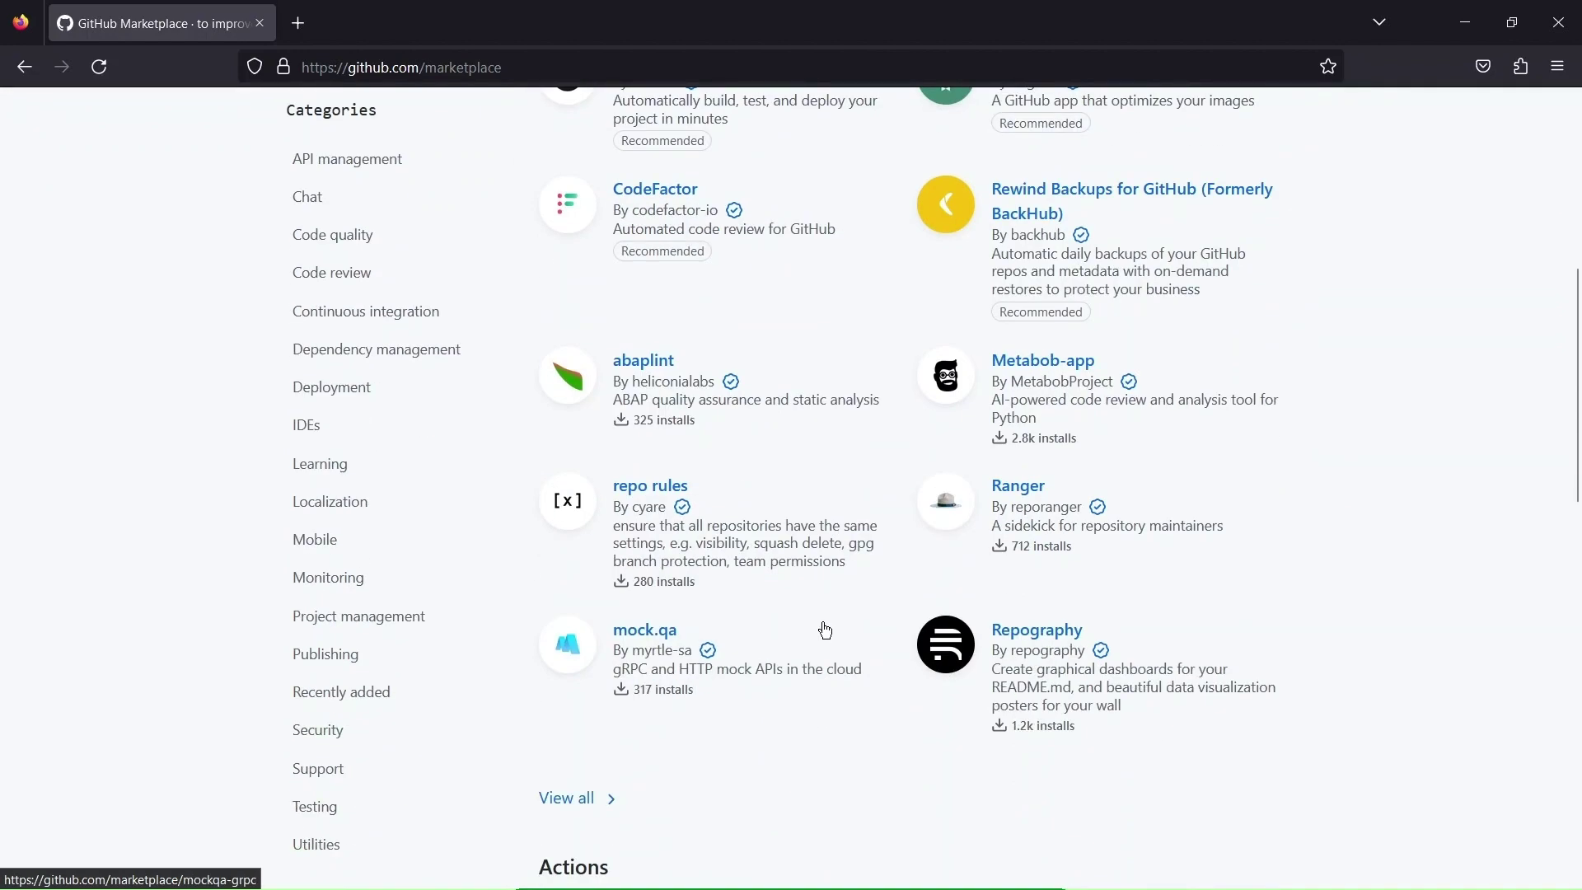
scroll(818, 627, up, 8)
scroll(816, 626, up, 2)
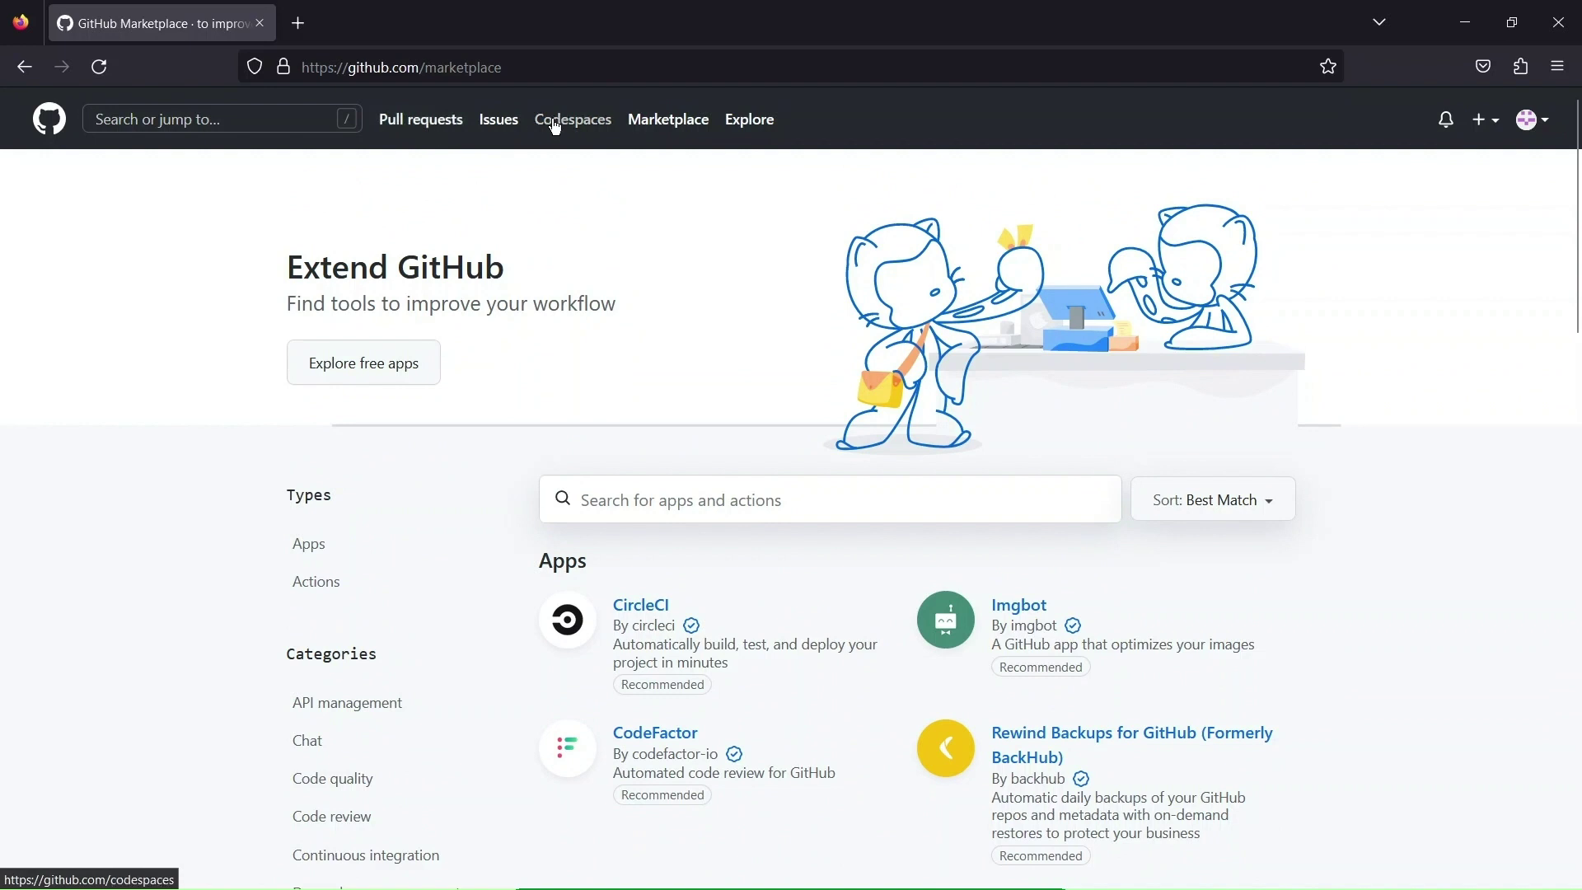
From the empty Issues page, follow the 'all of GitHub' link to repository search.
click(497, 126)
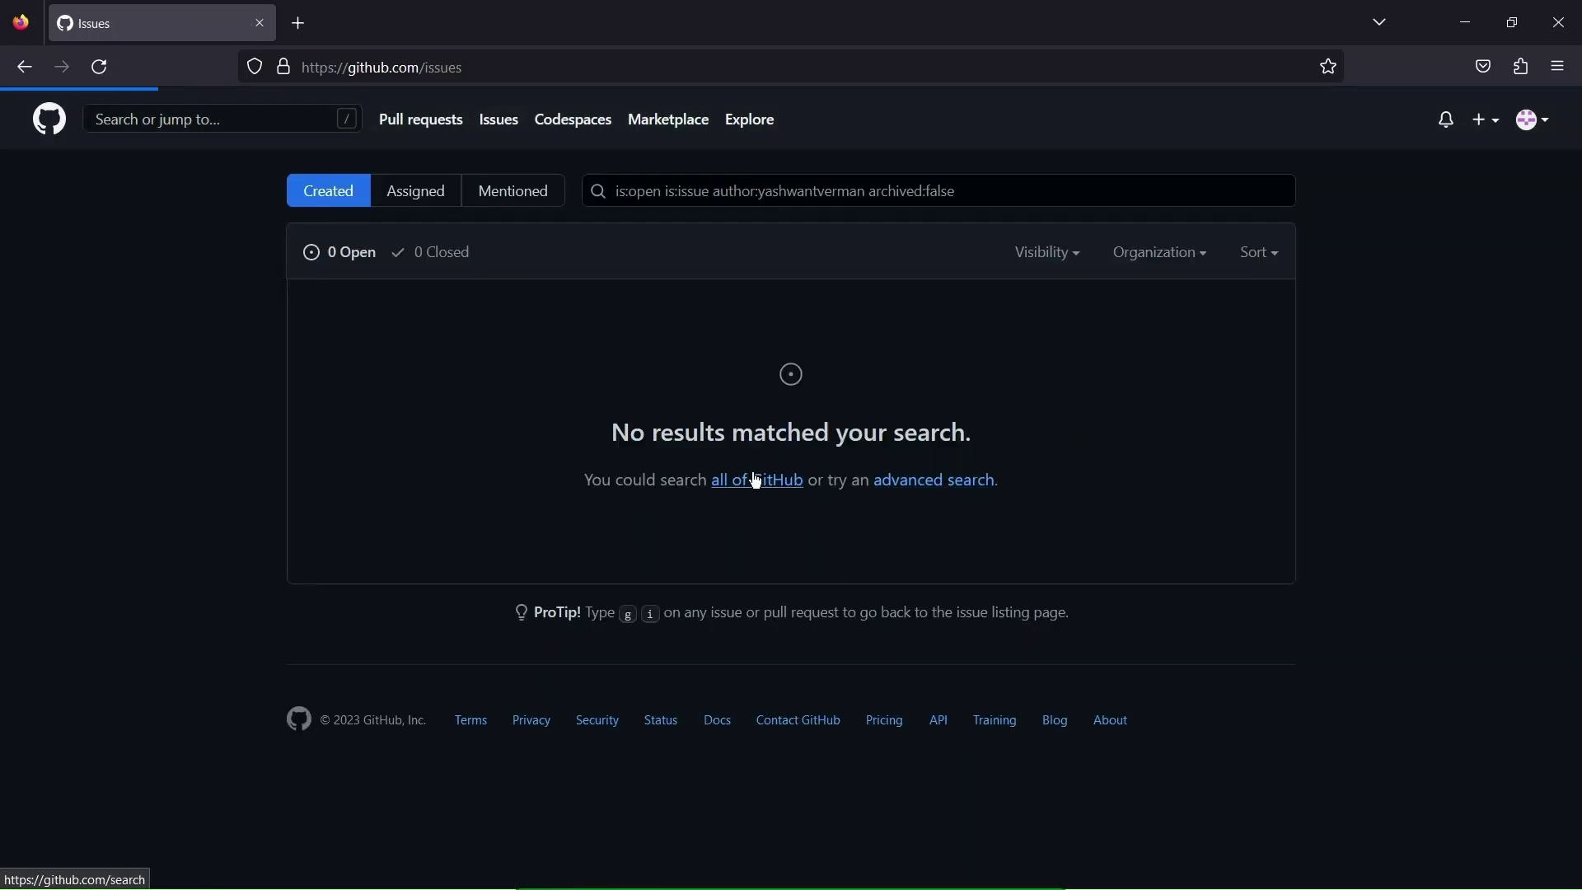
click(754, 479)
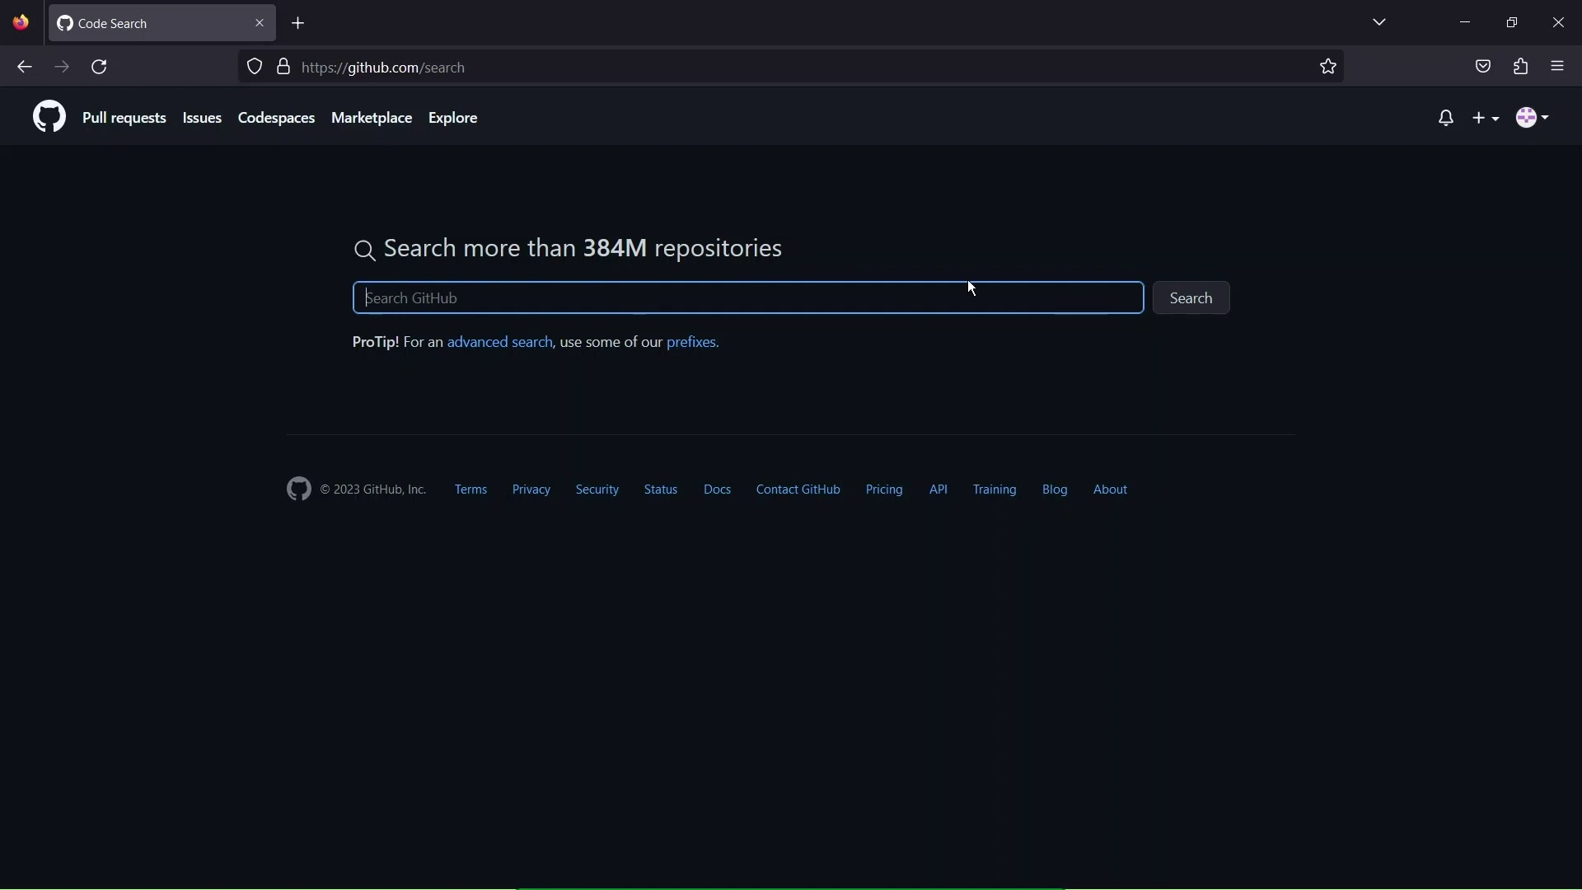
Search GitHub for 'visualizer' and browse the 209,202 repository results.
text(visu)
text(alizwer)
key(BackSpace)
key(BackSpace)
text(er)
key(Return)
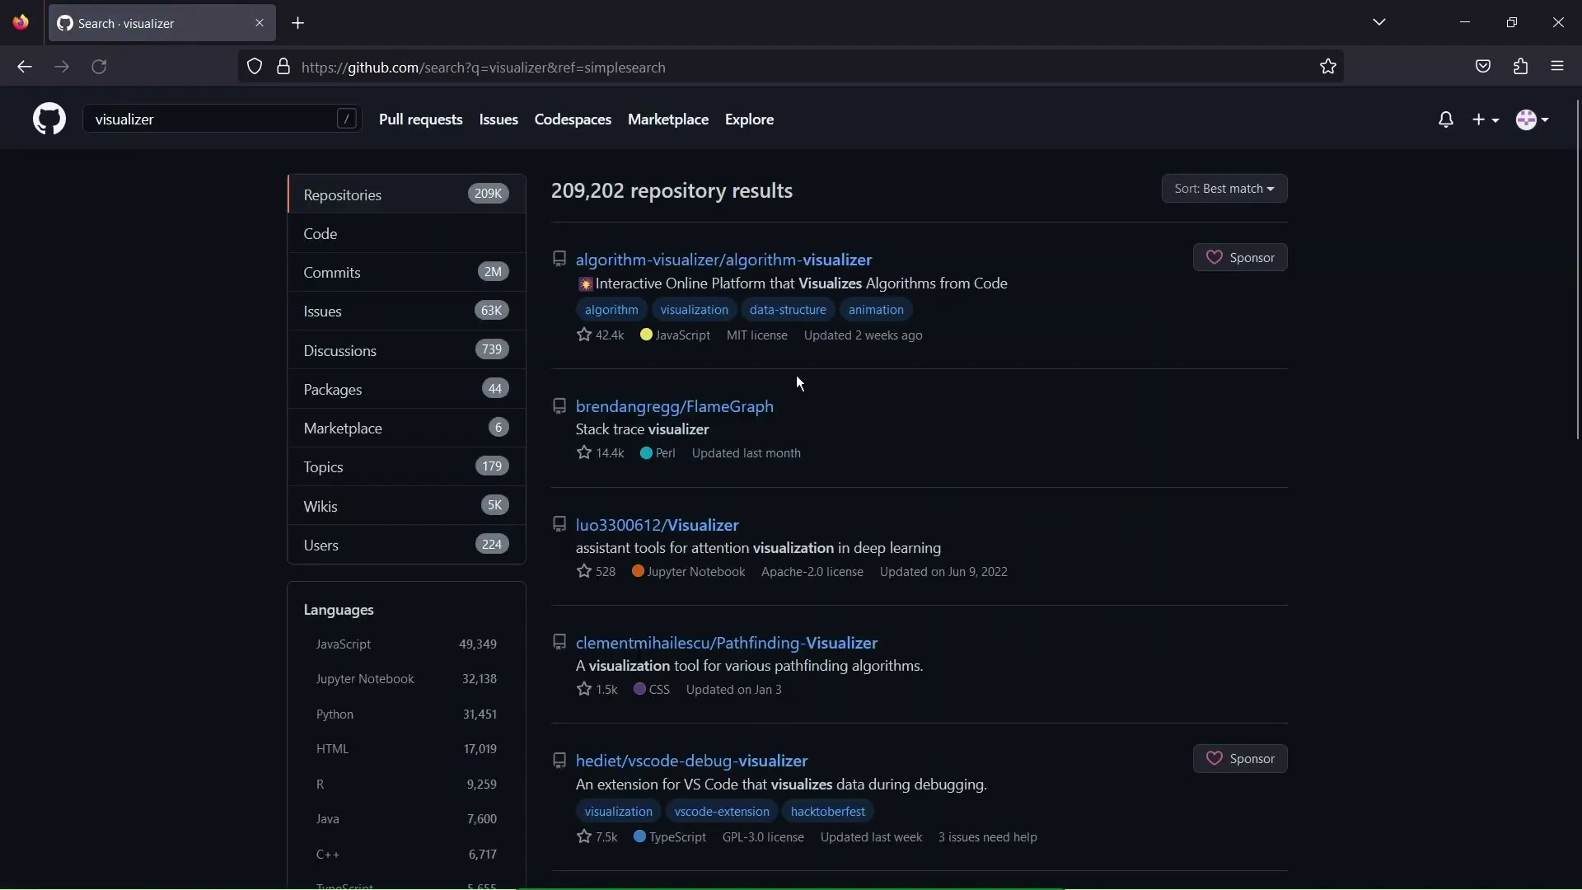
scroll(796, 379, down, 6)
scroll(766, 429, down, 8)
scroll(740, 461, up, 4)
scroll(740, 461, up, 10)
Return to the Marketplace and scroll down to listings like abaplint and Metabob-app.
click(668, 119)
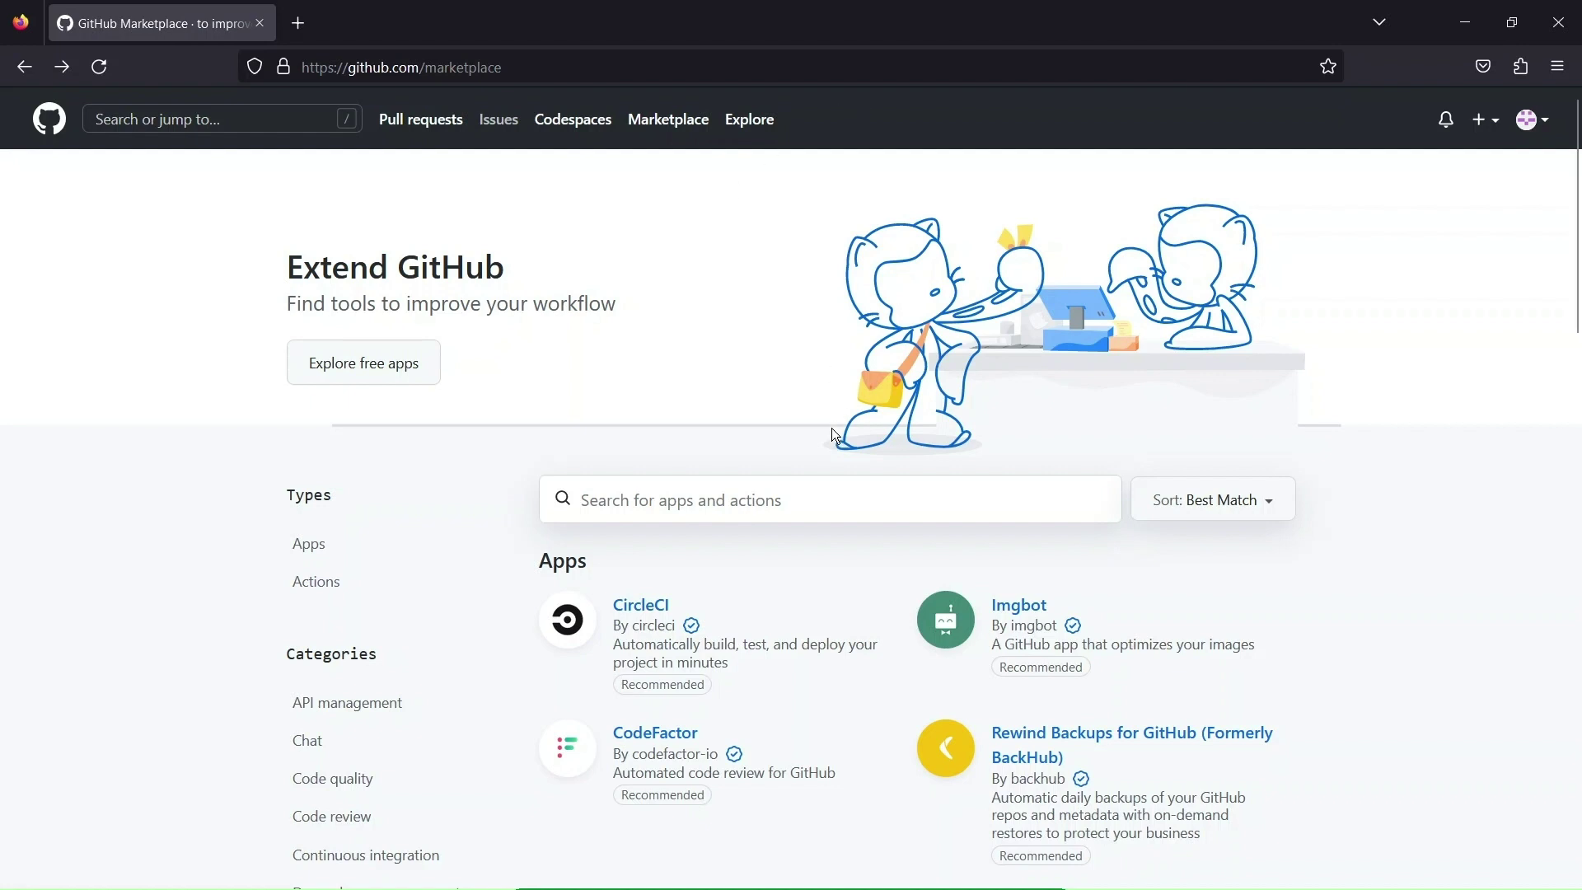
scroll(834, 434, down, 2)
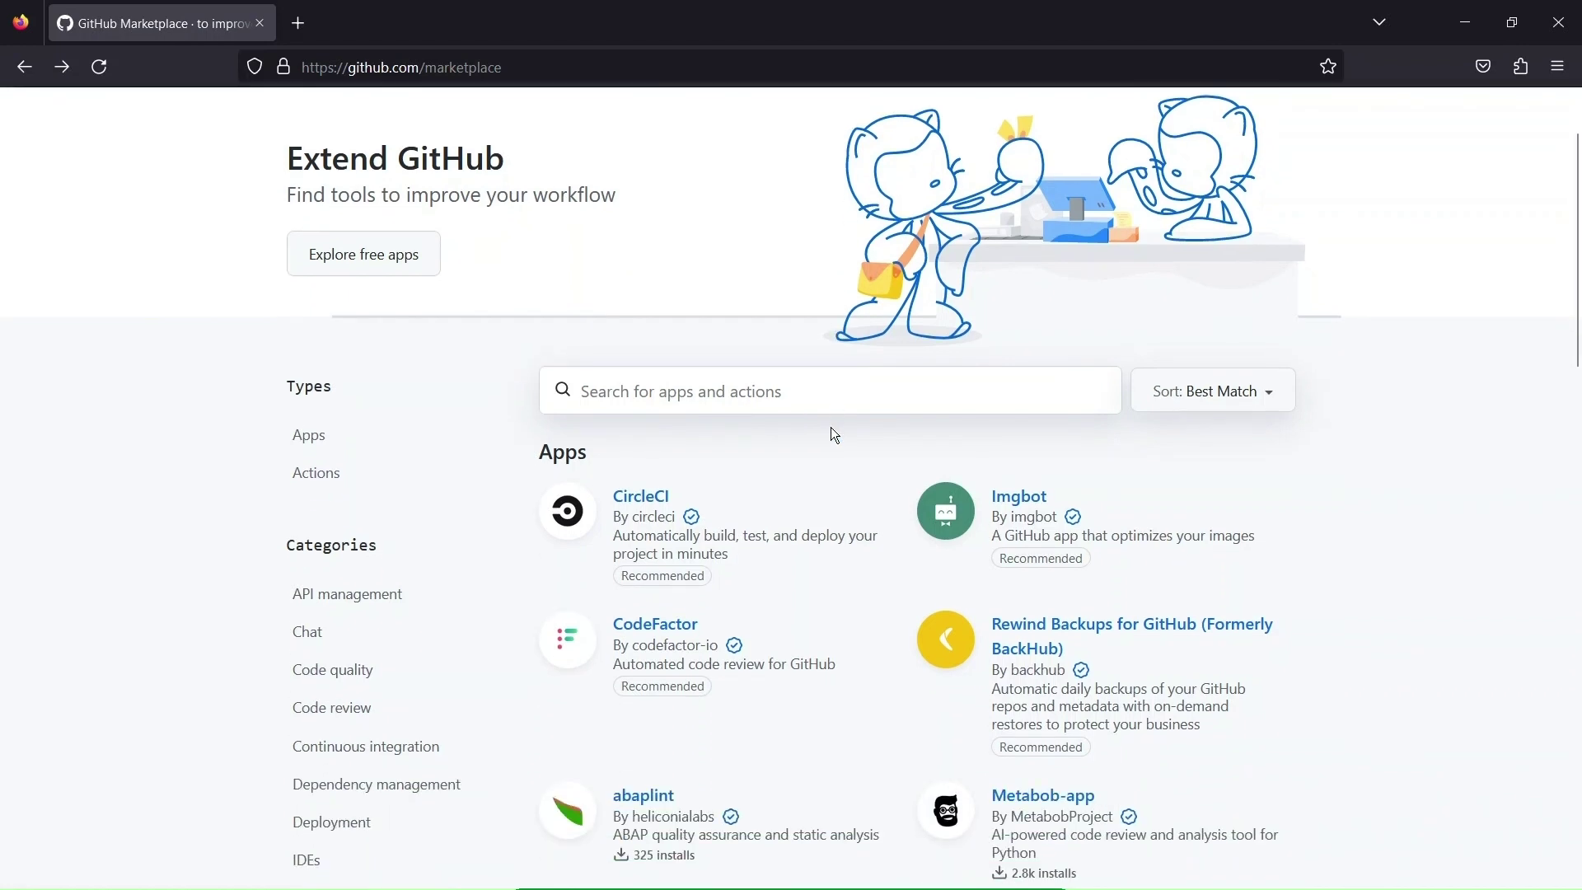